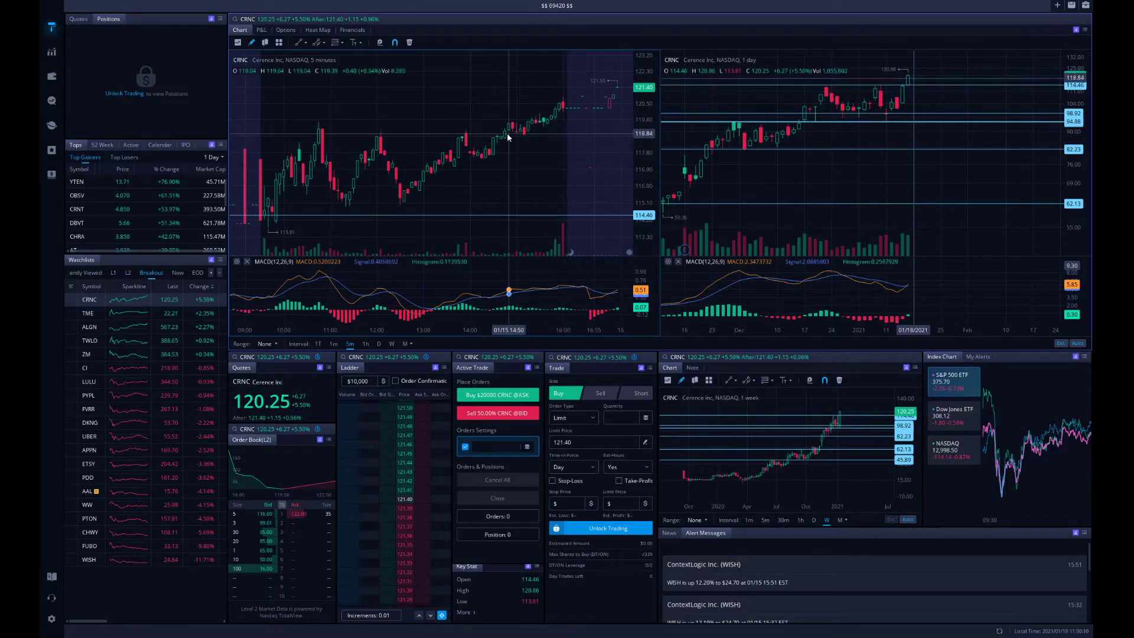
# Switch to the L1 watchlist and load SPY, then QQQ, into the linked panels
pyautogui.click(114, 274)
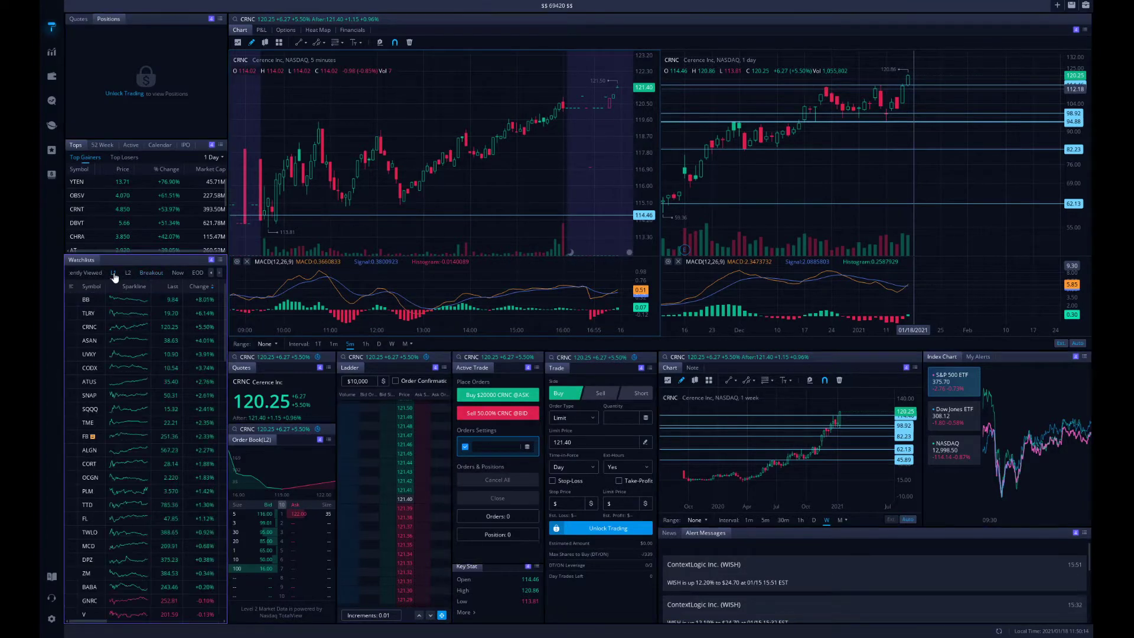
pyautogui.scroll(-10, 183, 335)
pyautogui.scroll(10, 177, 378)
pyautogui.scroll(-10, 165, 391)
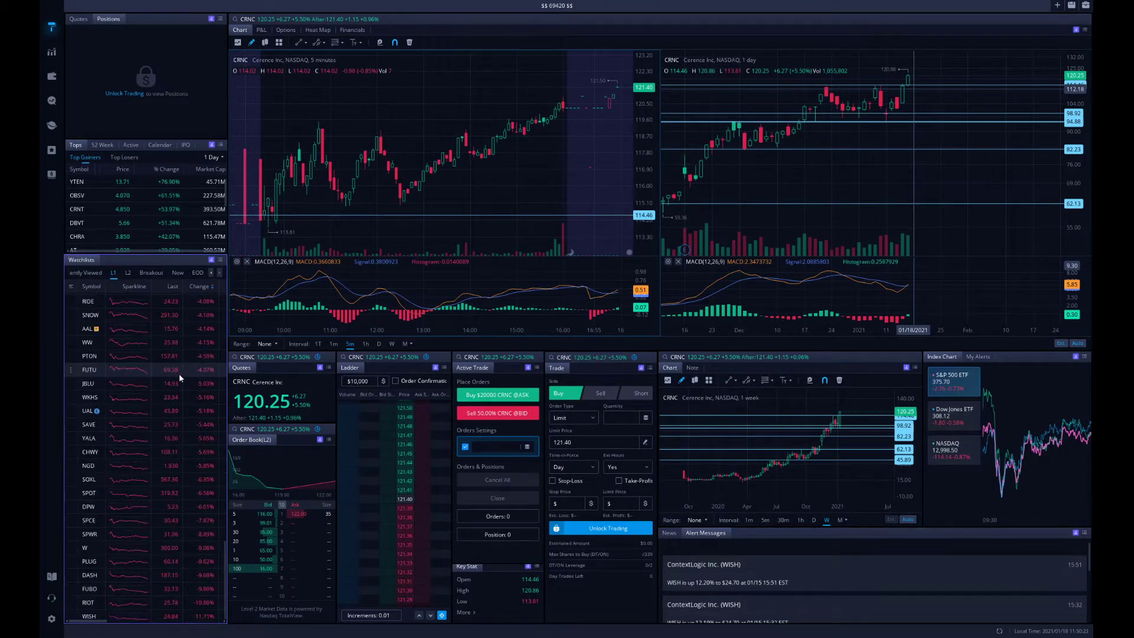
pyautogui.scroll(5, 174, 369)
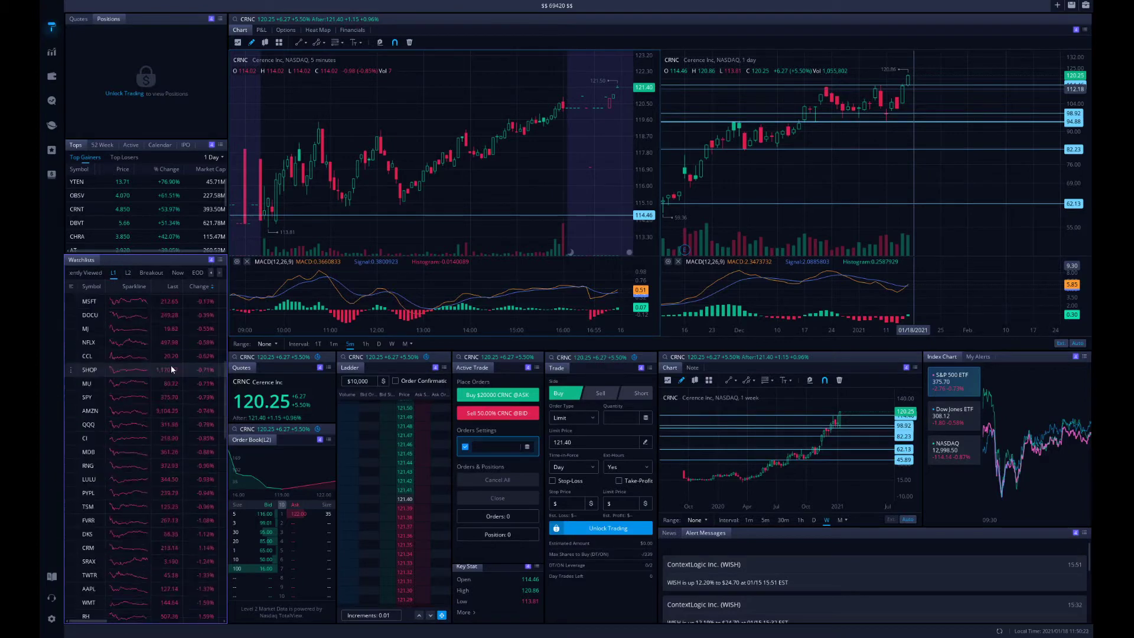
pyautogui.click(136, 393)
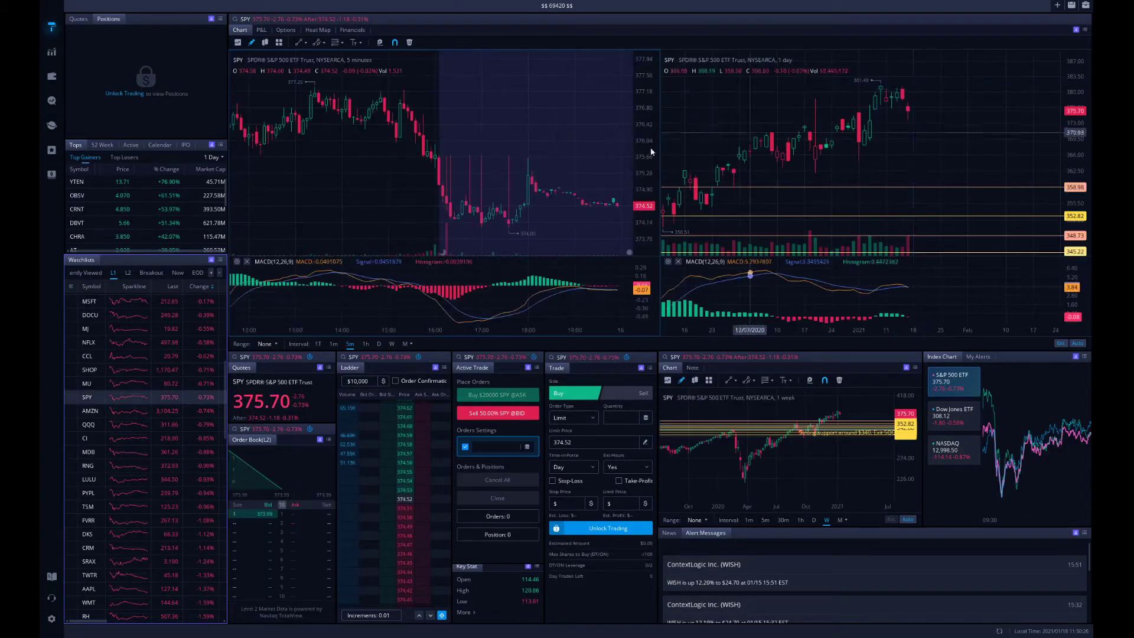
pyautogui.click(131, 424)
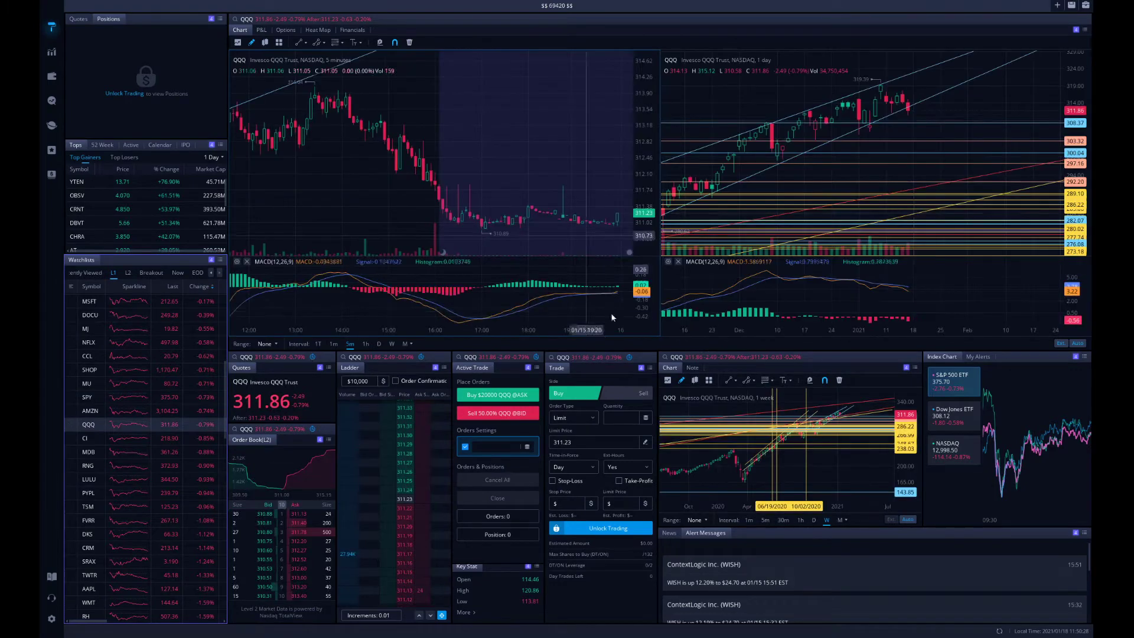
# Flip through CHWY, SAVE and WW, then bring CRNC back into all linked panels
pyautogui.scroll(-2, 820, 152)
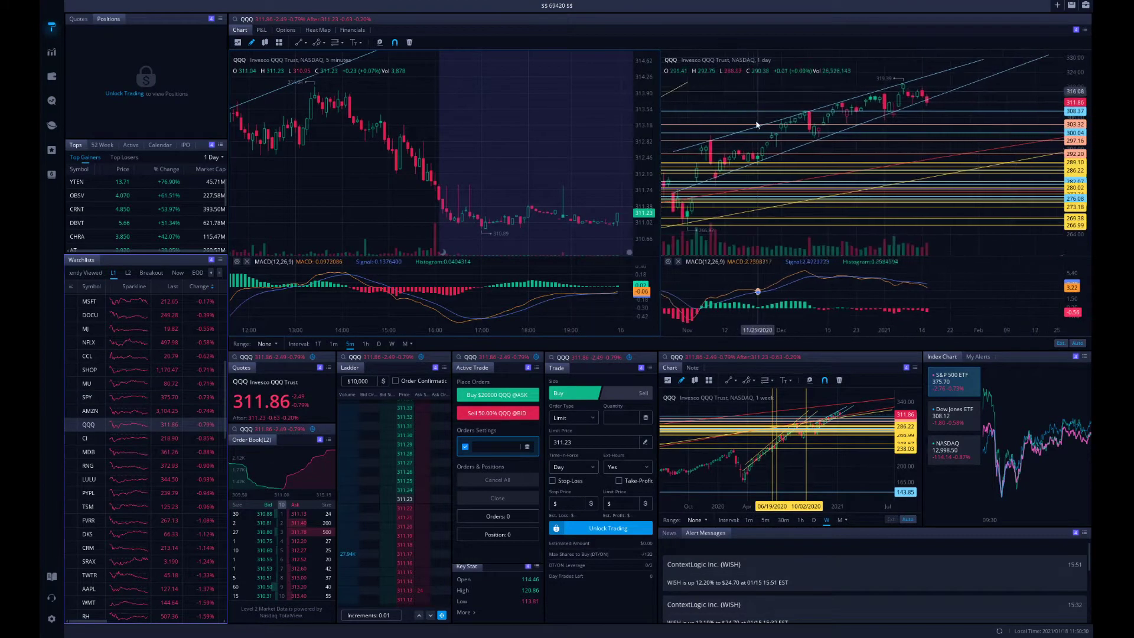
pyautogui.scroll(-5, 104, 474)
pyautogui.scroll(-7, 104, 474)
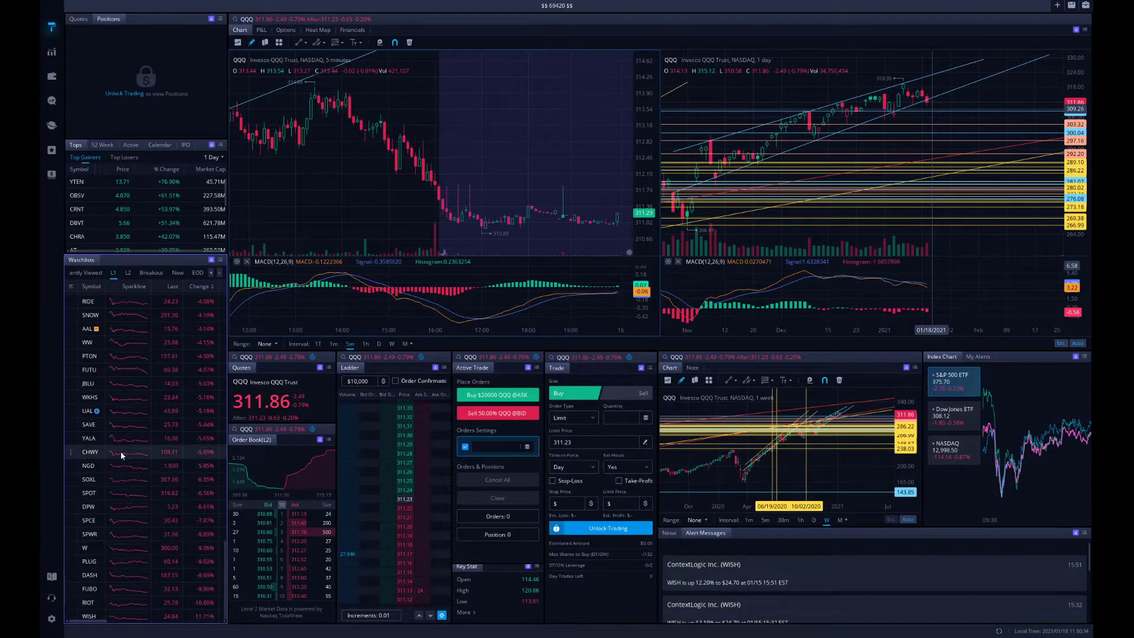
pyautogui.click(121, 451)
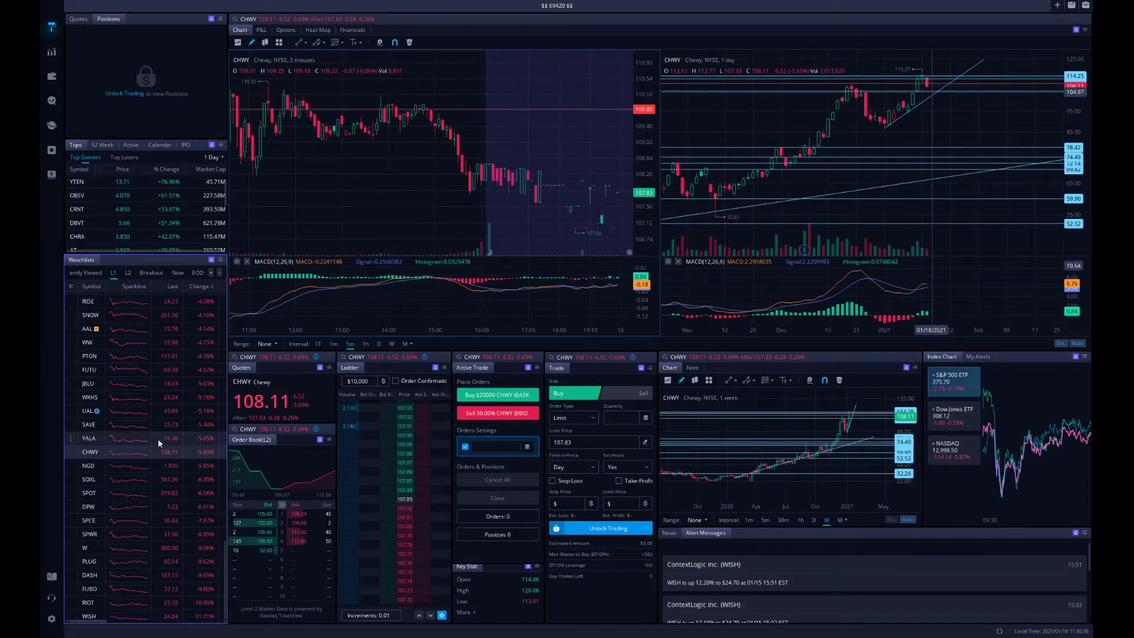
pyautogui.click(122, 424)
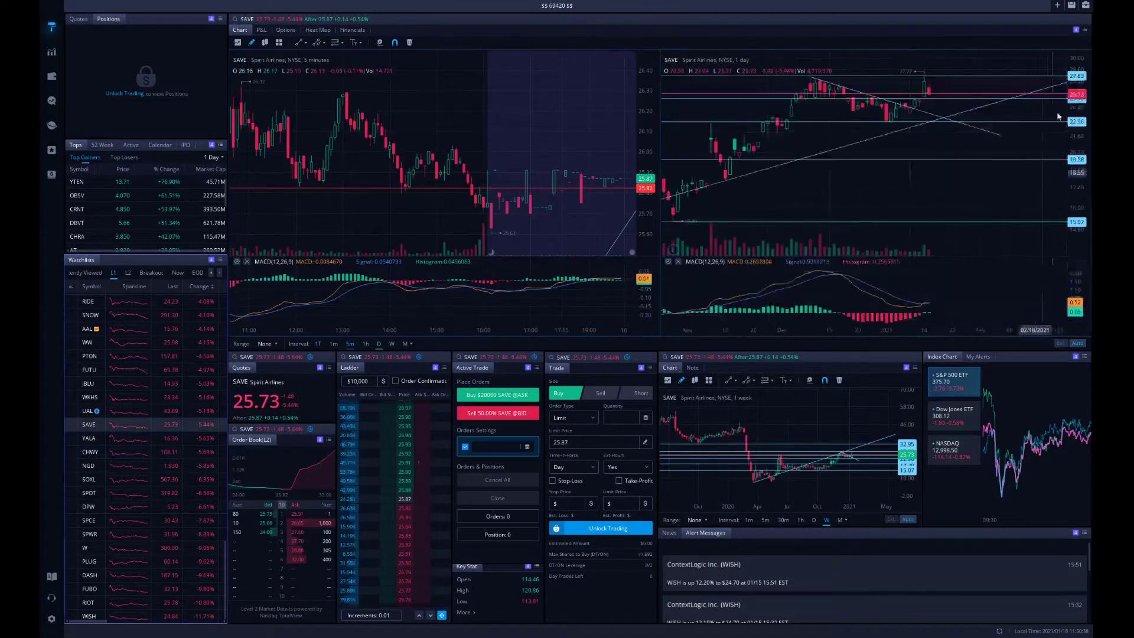
pyautogui.click(169, 344)
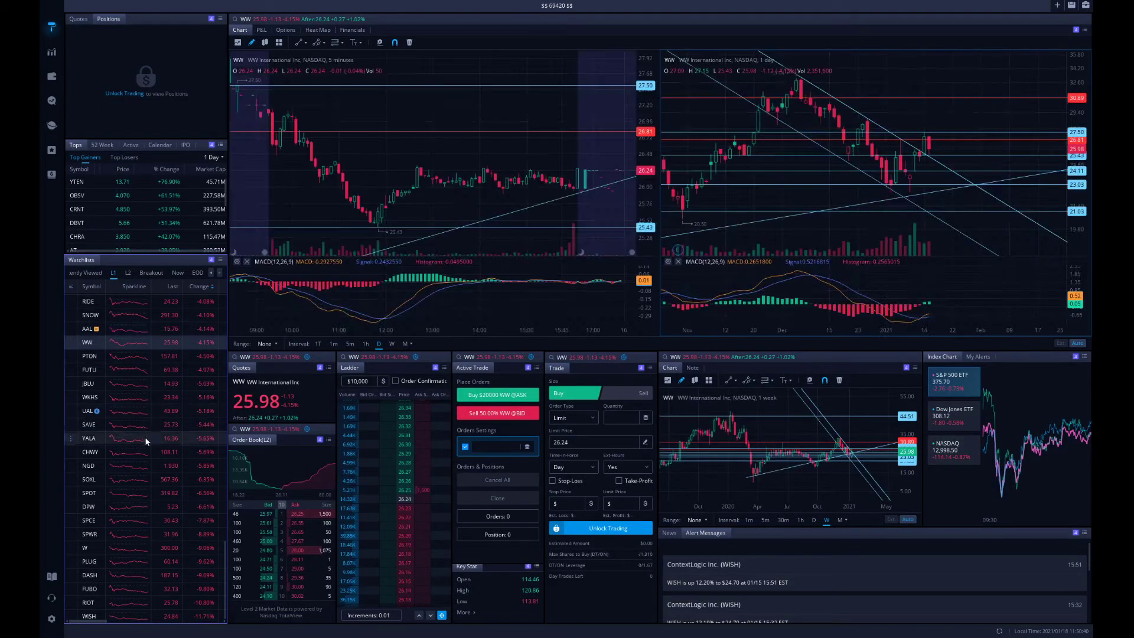
pyautogui.scroll(10, 122, 519)
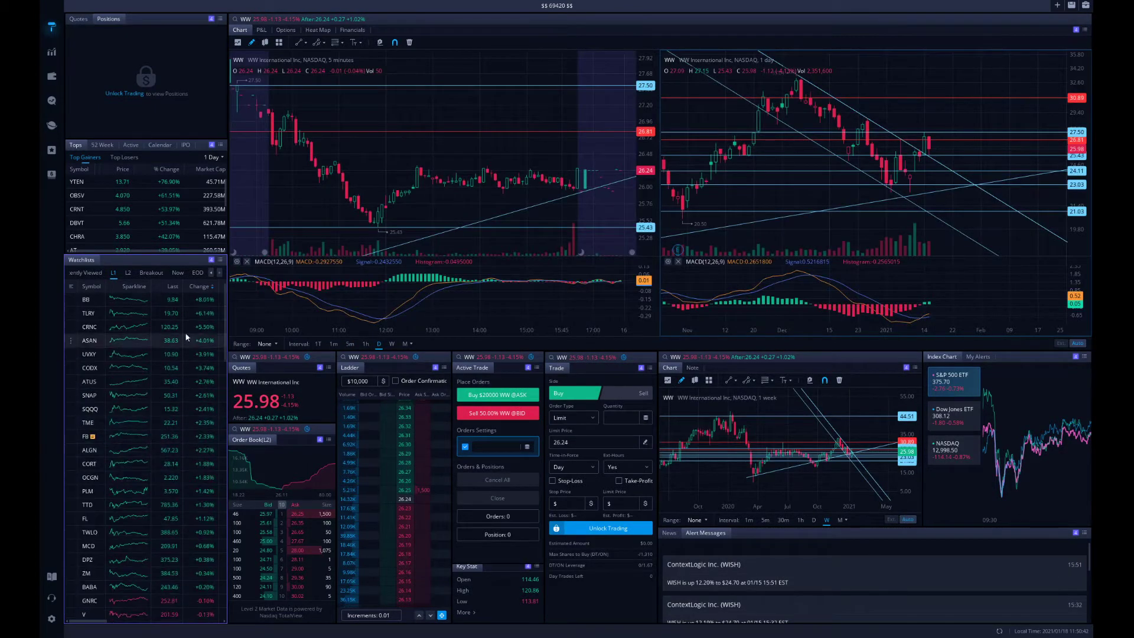
pyautogui.click(123, 300)
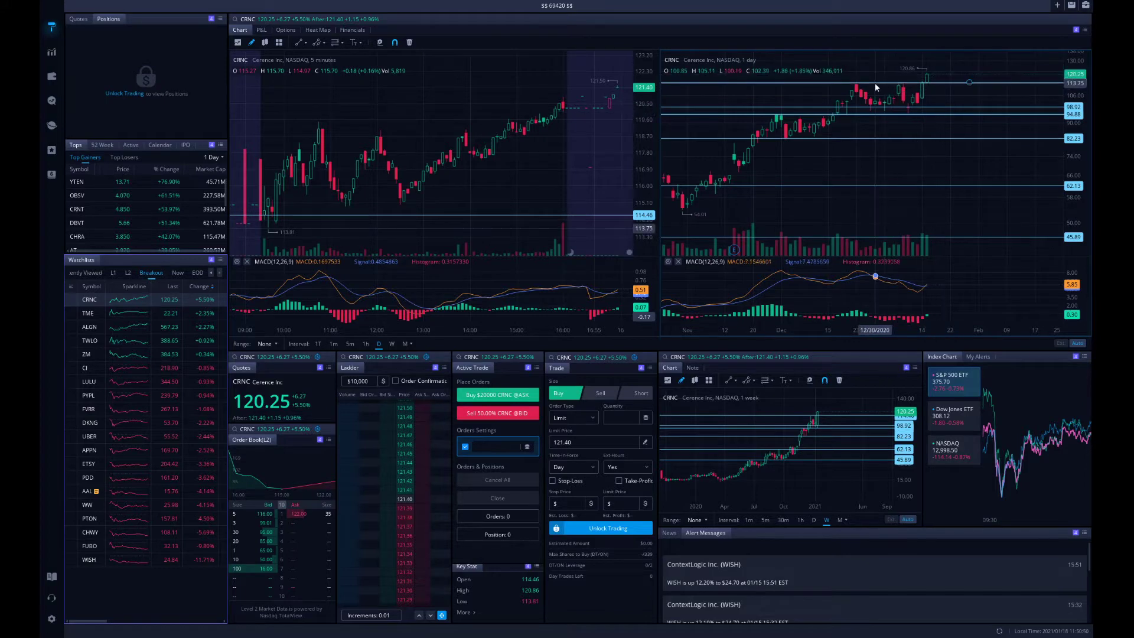
# Zoom and pan CRNC's daily and weekly date windows, then zoom out the 5-minute chart
pyautogui.scroll(2, 936, 245)
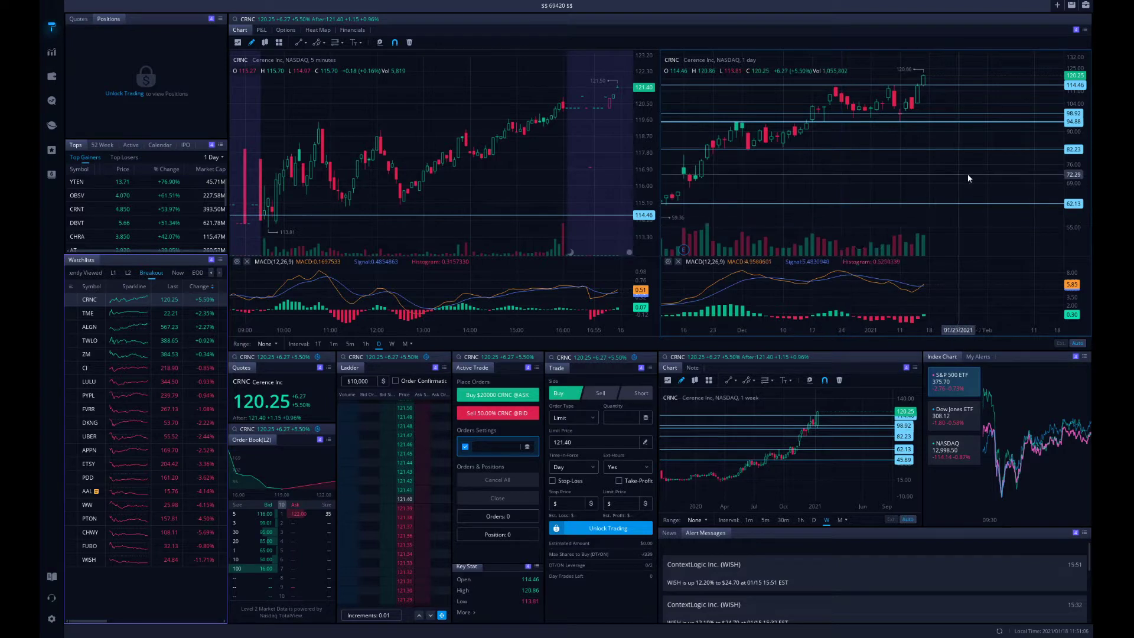
pyautogui.scroll(-3, 944, 169)
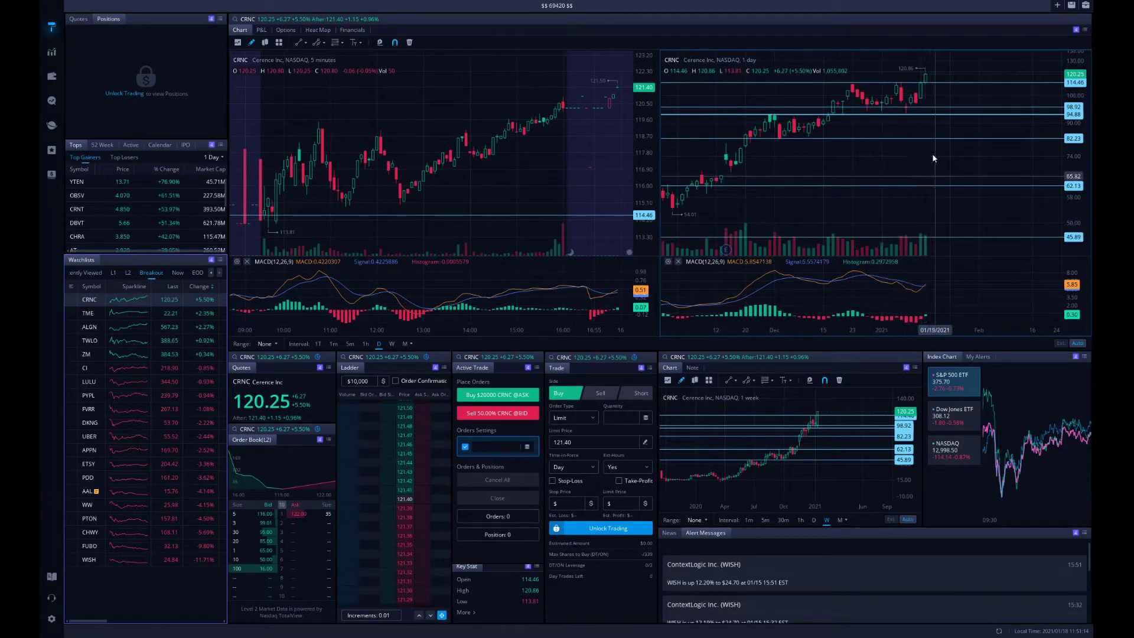
pyautogui.scroll(3, 935, 90)
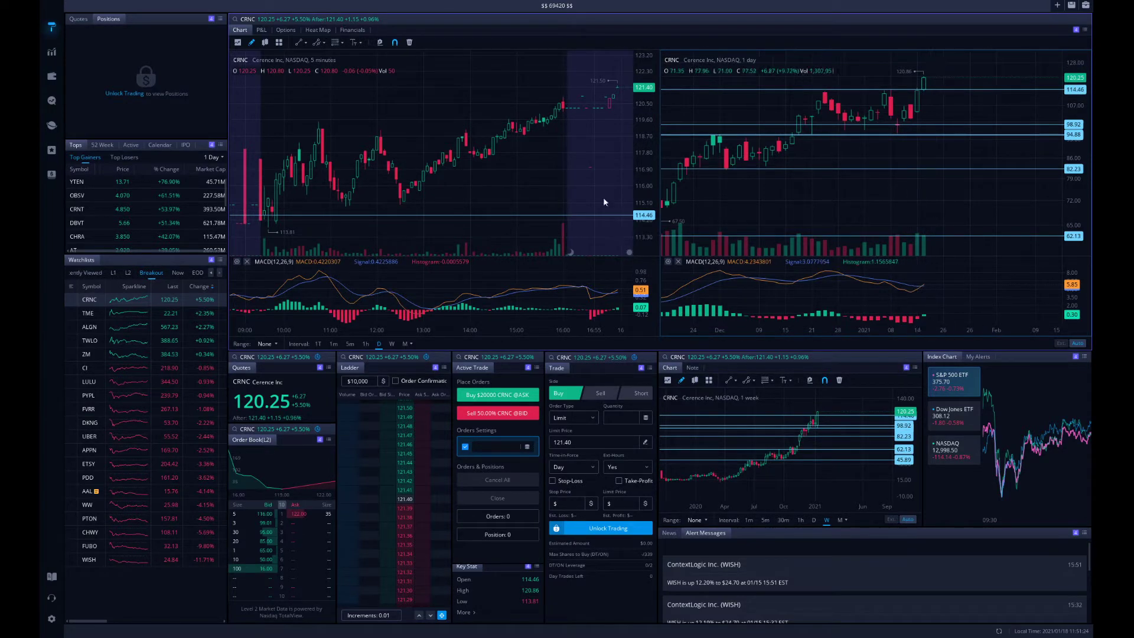
pyautogui.moveTo(873, 184)
pyautogui.mouseDown()
pyautogui.moveTo(848, 184)
pyautogui.moveTo(878, 172)
pyautogui.mouseUp()
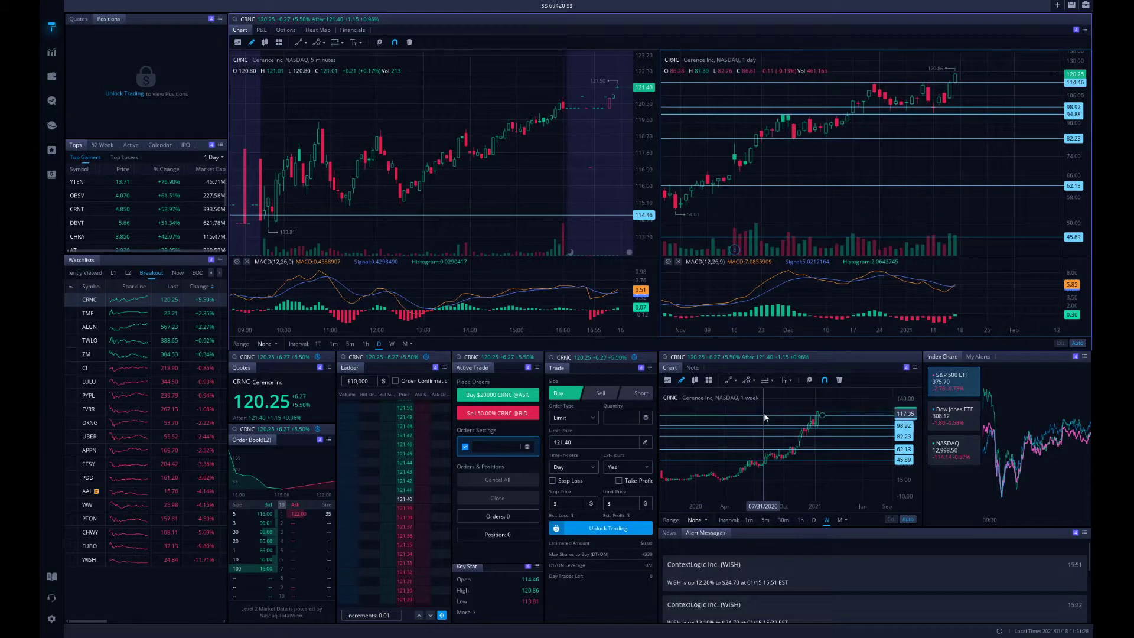
pyautogui.moveTo(763, 413); pyautogui.dragTo(778, 415)
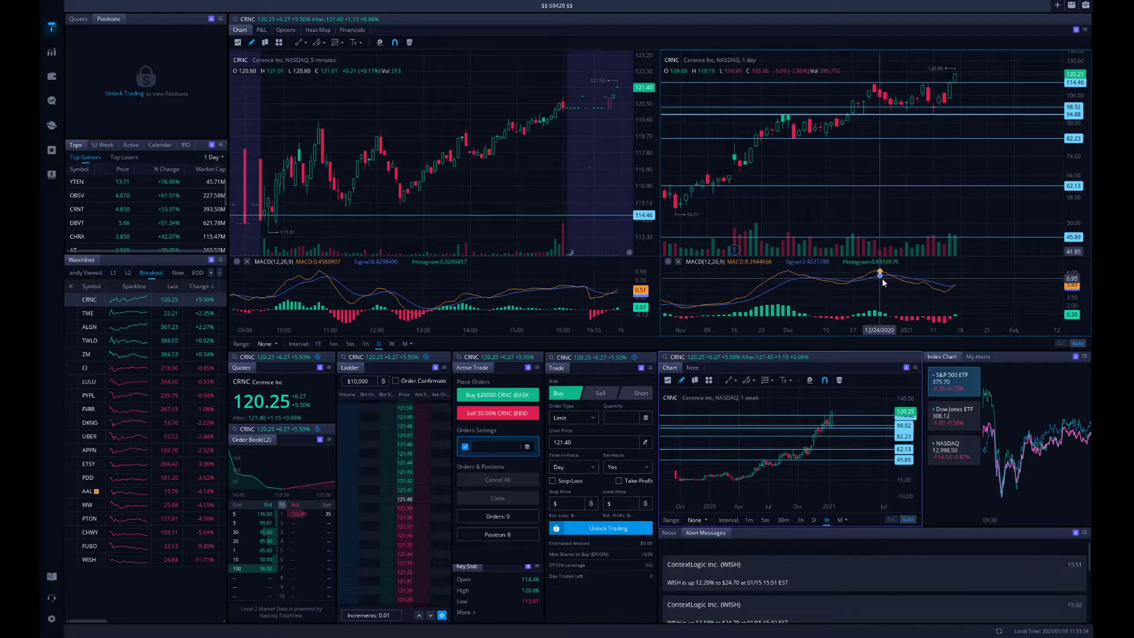
pyautogui.moveTo(990, 294); pyautogui.dragTo(952, 306)
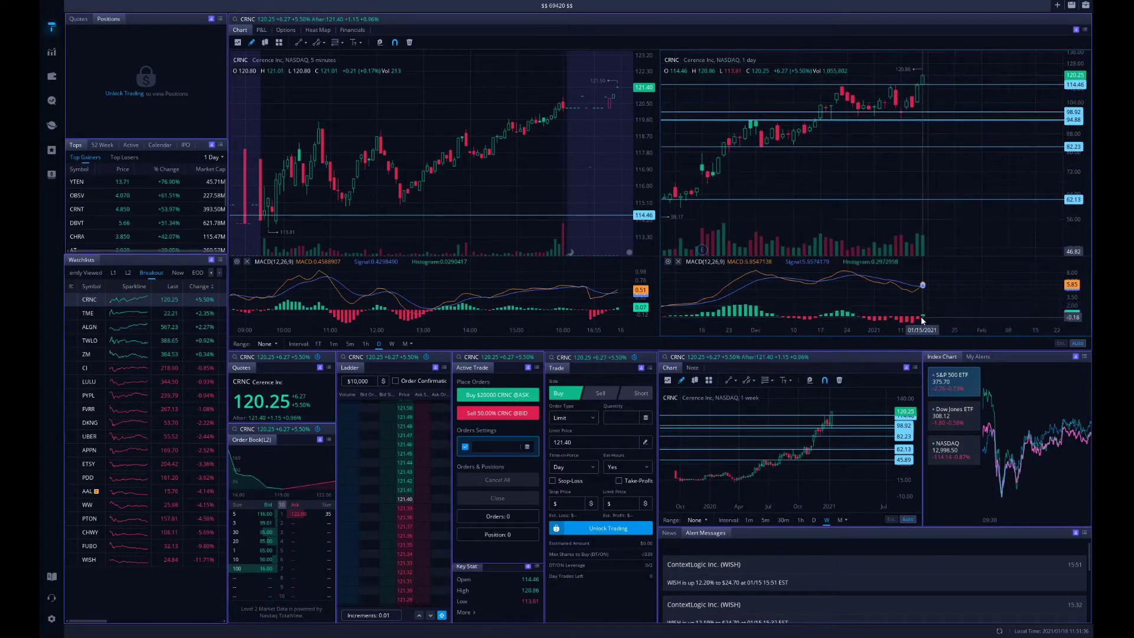
pyautogui.scroll(-2, 526, 151)
pyautogui.scroll(-2, 520, 154)
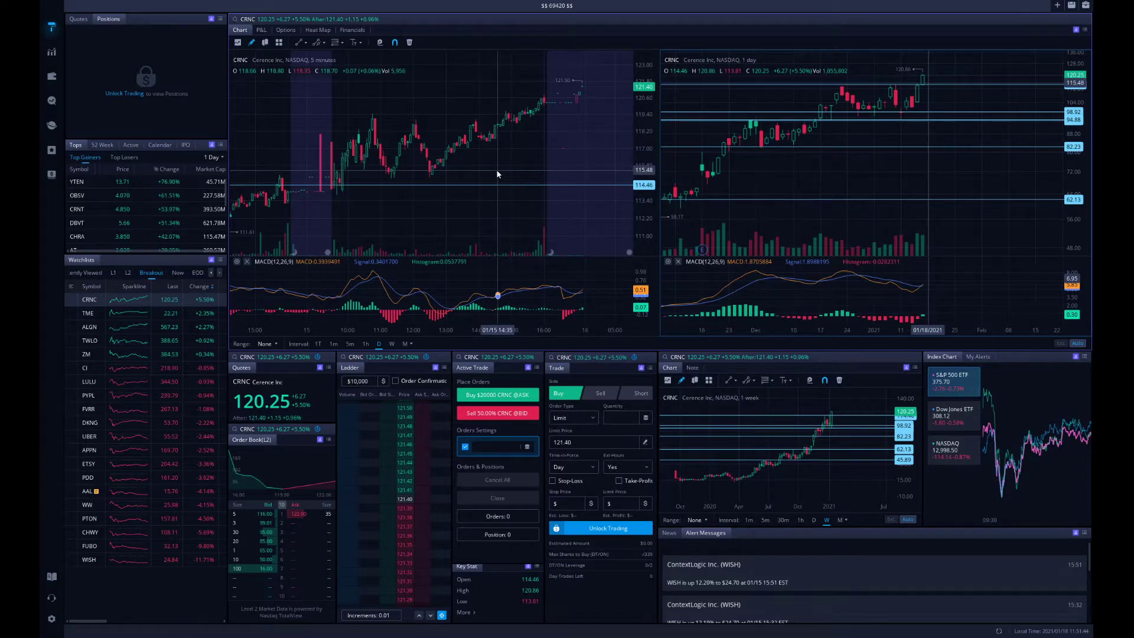
# Load LULU into all linked panels and zoom out its daily chart
pyautogui.click(196, 382)
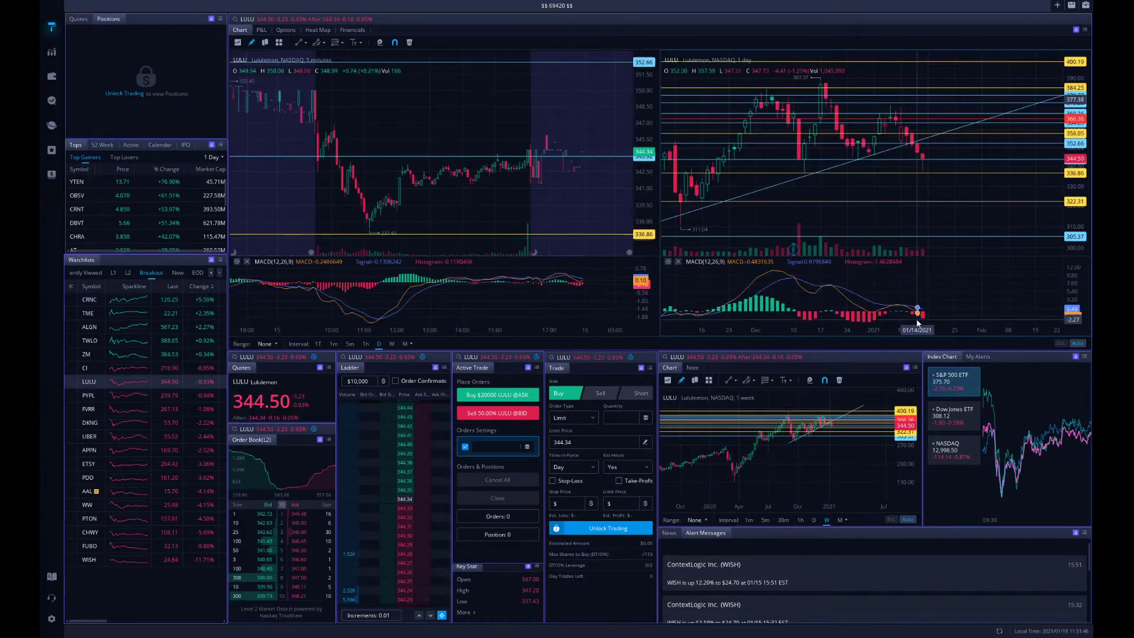
pyautogui.scroll(-3, 947, 253)
pyautogui.scroll(-1, 921, 183)
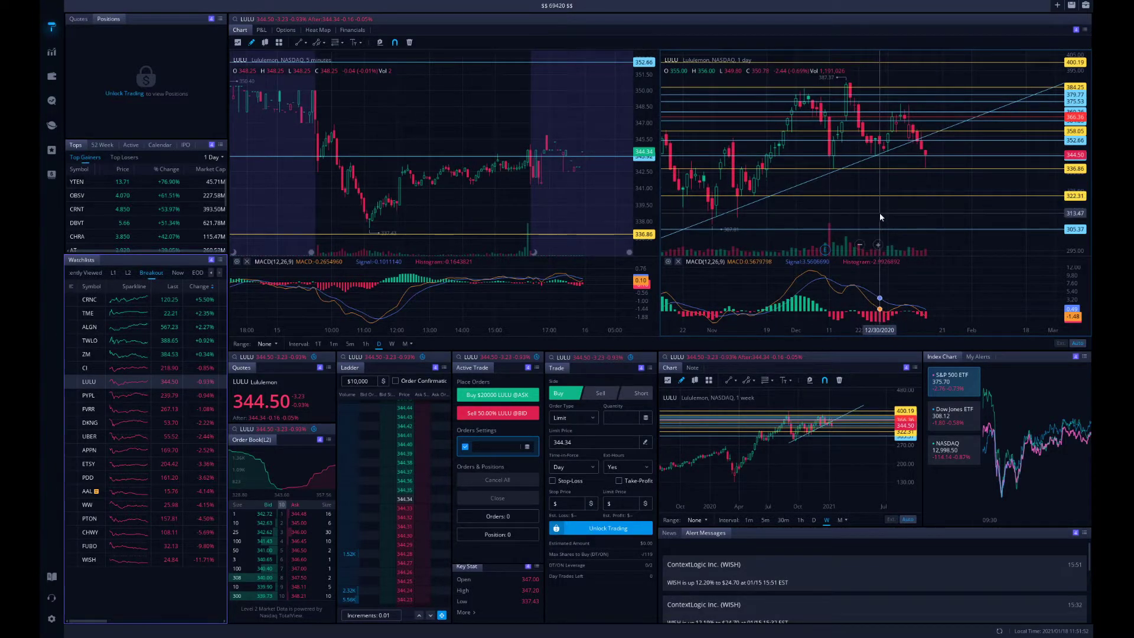
pyautogui.scroll(-3, 931, 201)
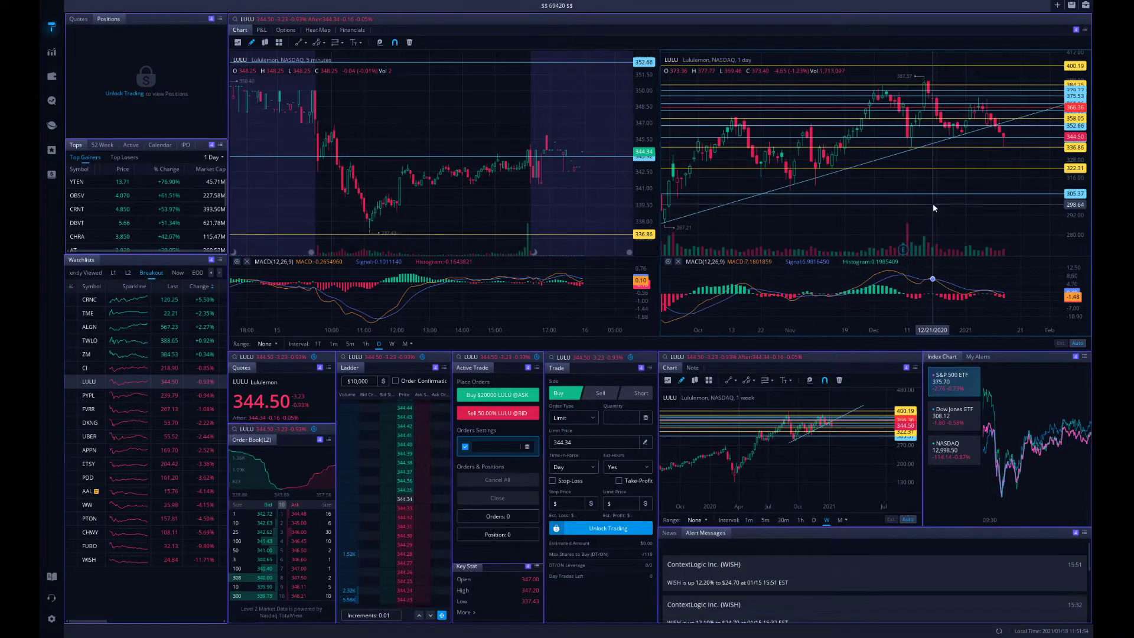
pyautogui.scroll(-3, 946, 226)
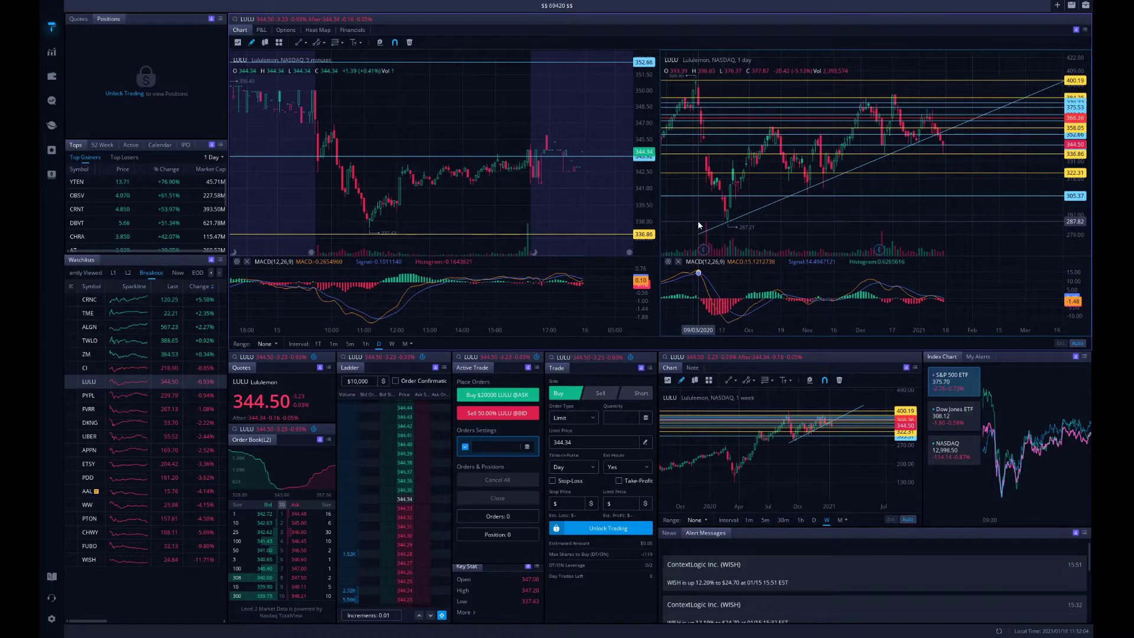
pyautogui.scroll(-5, 969, 219)
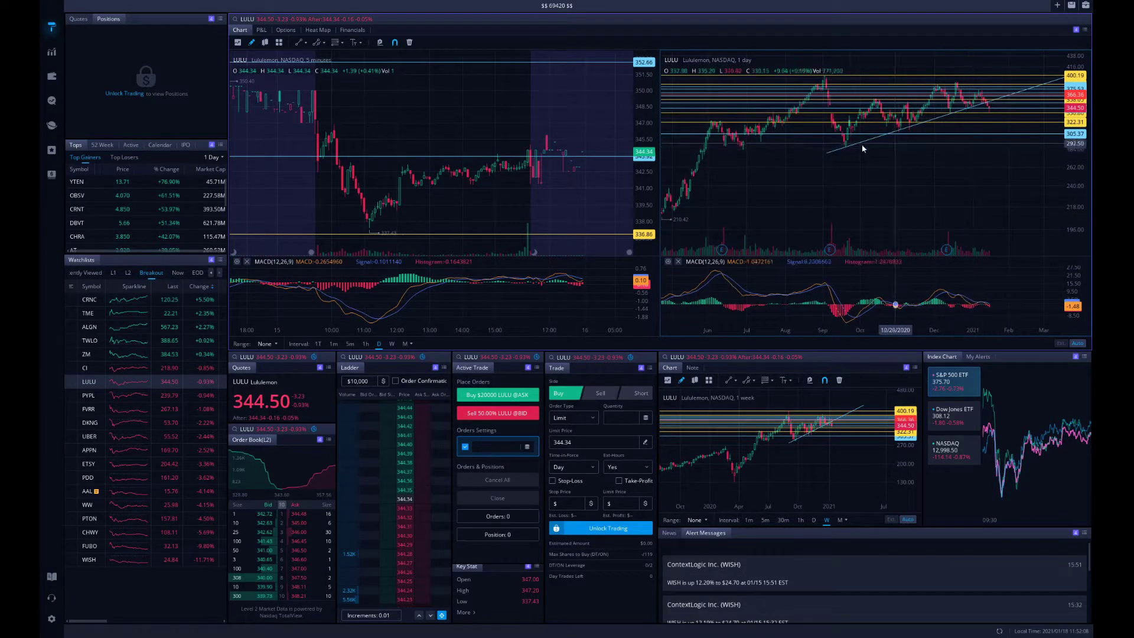
# Pan and rezoom the LULU daily chart to show back to September with its trend line
pyautogui.moveTo(808, 152); pyautogui.dragTo(754, 153)
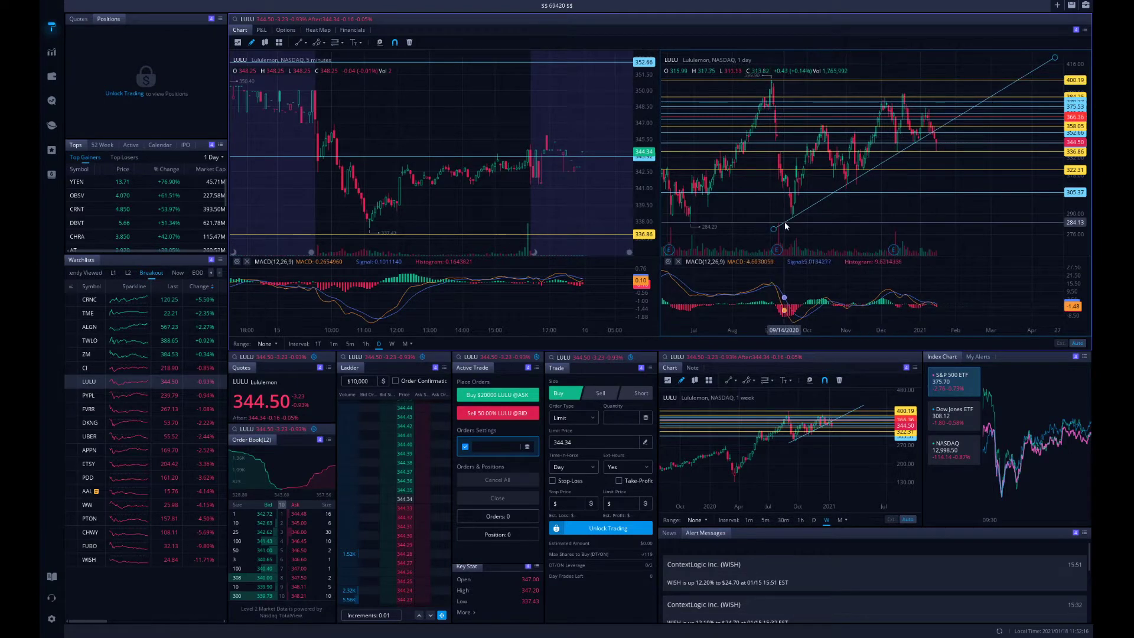
pyautogui.scroll(3, 944, 118)
pyautogui.scroll(3, 934, 141)
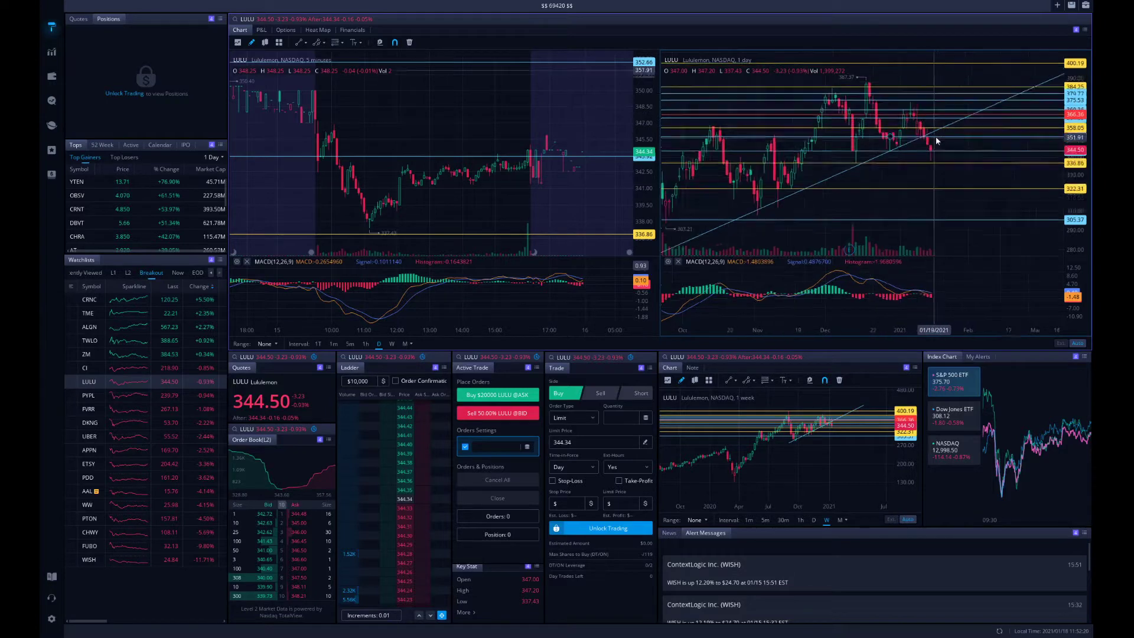
pyautogui.scroll(-3, 826, 137)
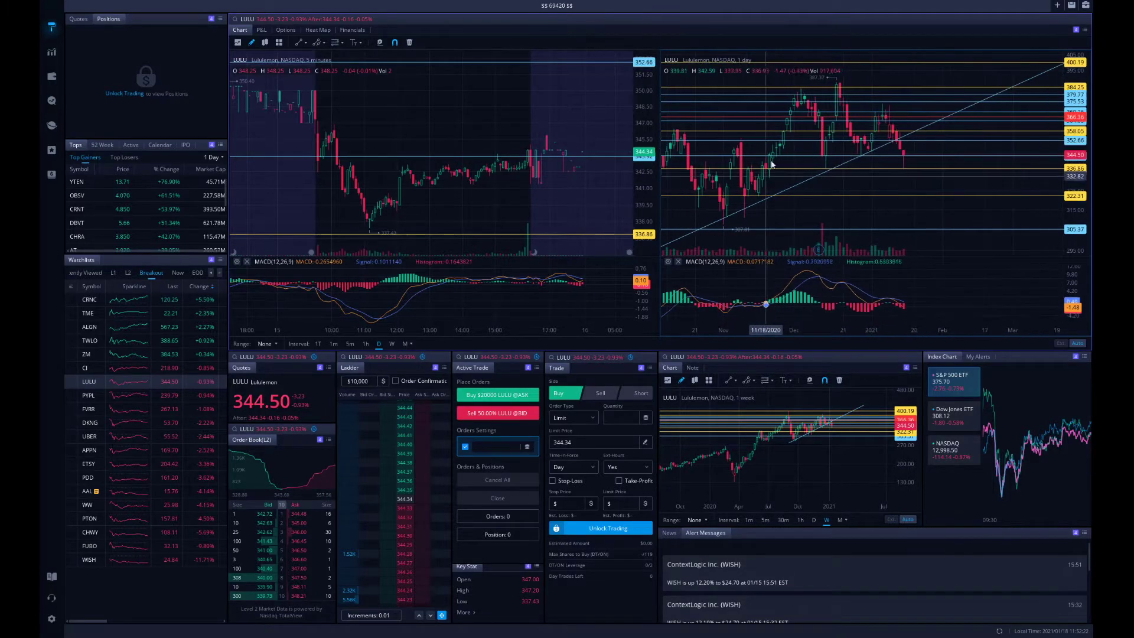
pyautogui.scroll(2, 901, 171)
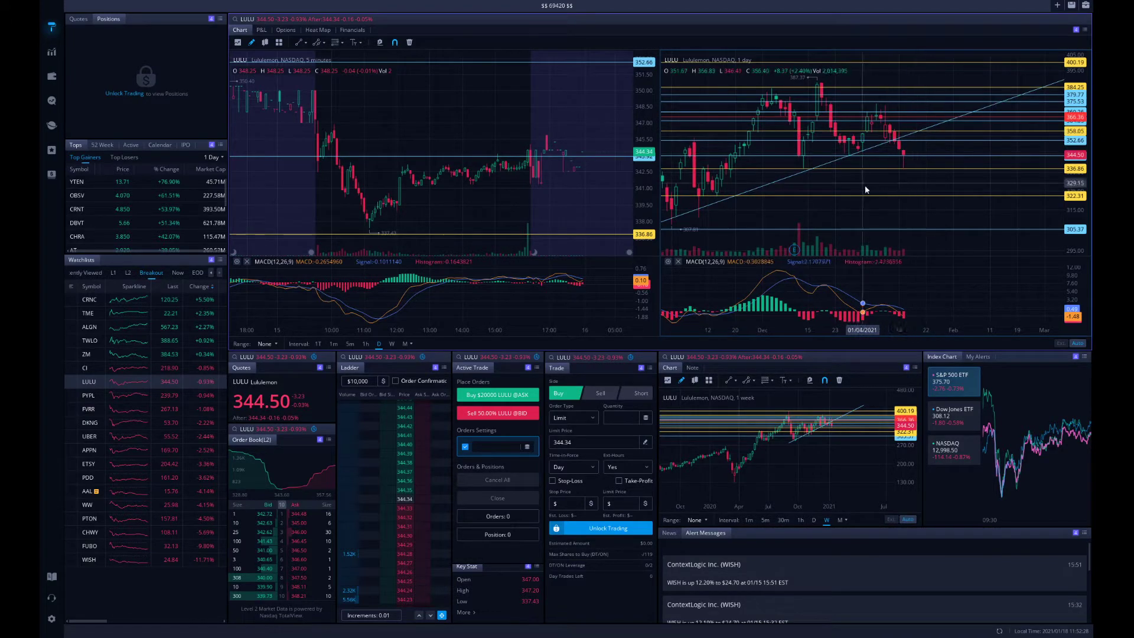
pyautogui.scroll(-1, 913, 156)
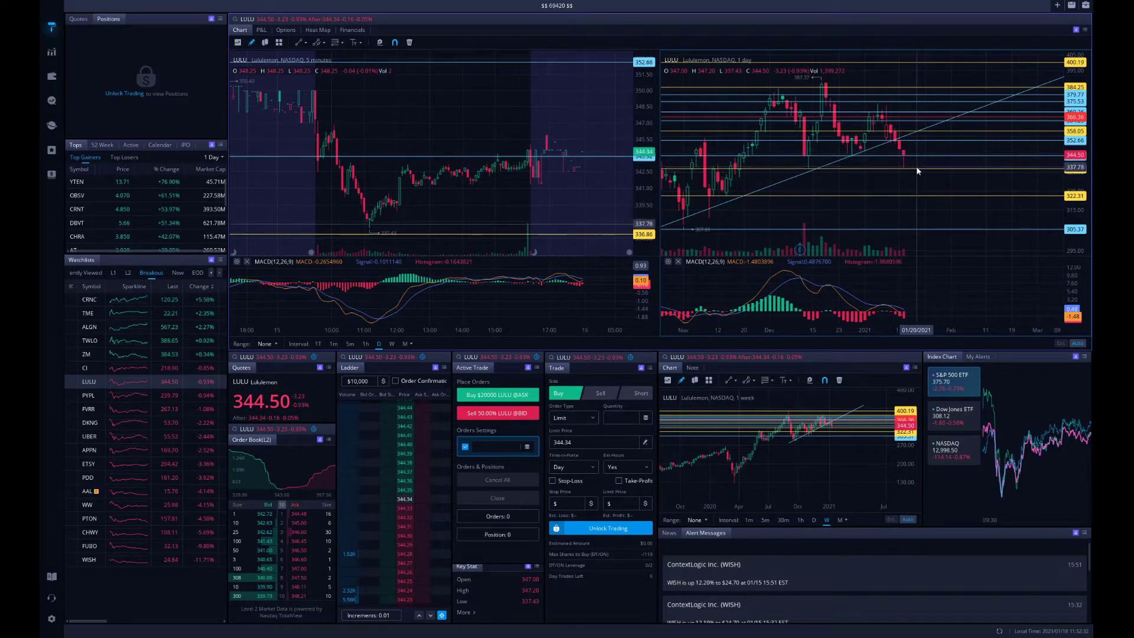
pyautogui.scroll(-4, 916, 170)
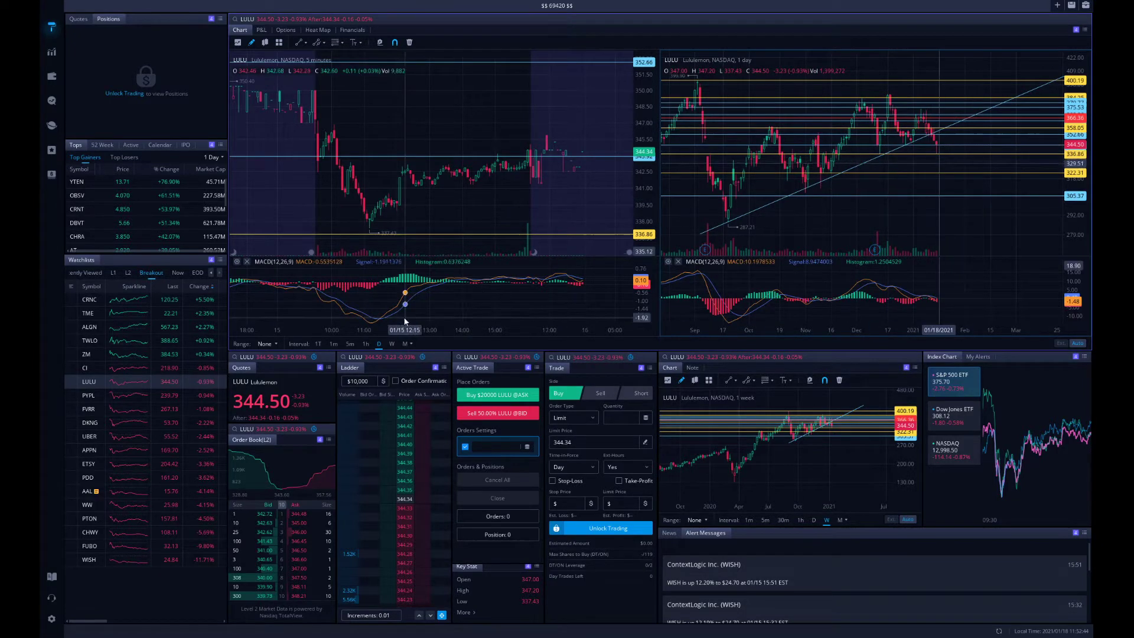
# Cycle the linked panels through UBER, ETSY, PDD, AAL, FUBO and PYPL, ending on LULU
pyautogui.click(156, 435)
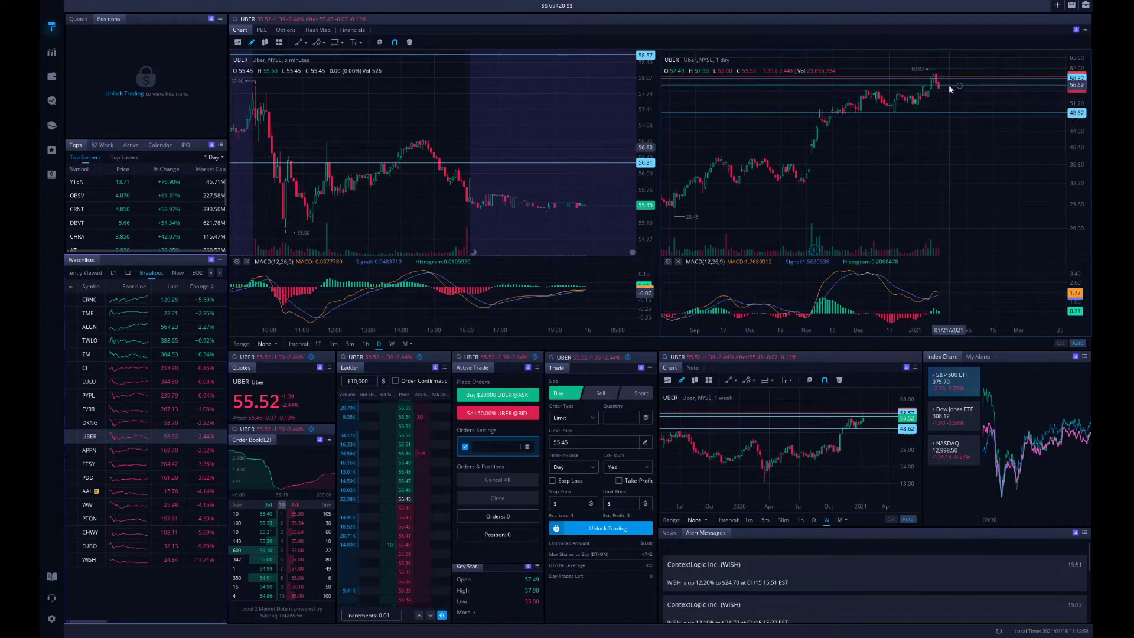
pyautogui.click(157, 460)
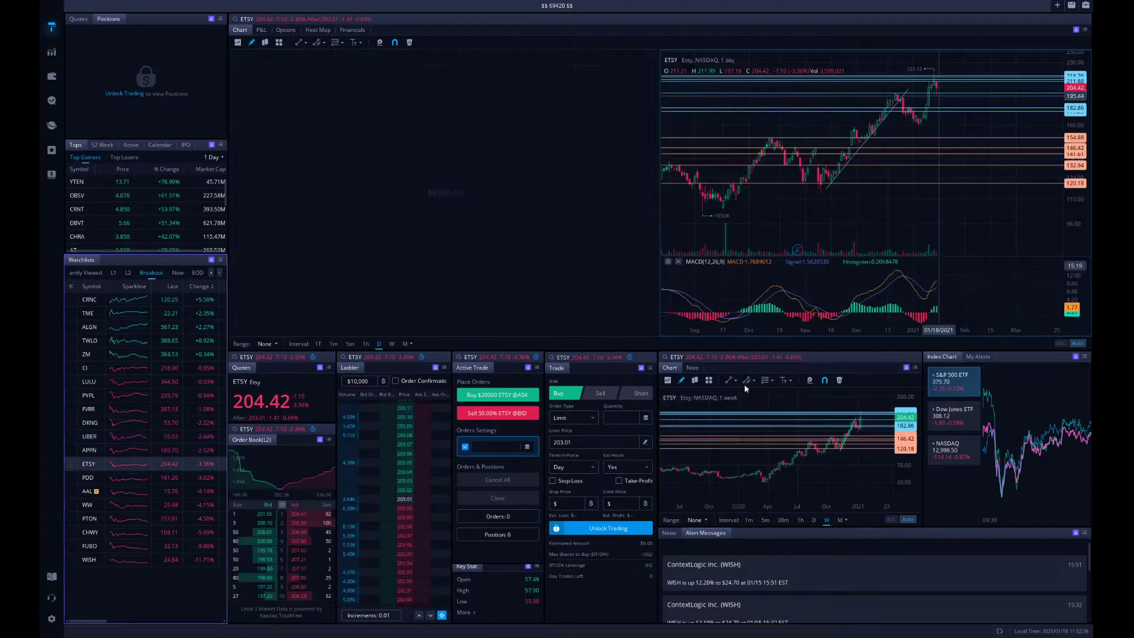
pyautogui.scroll(2, 871, 183)
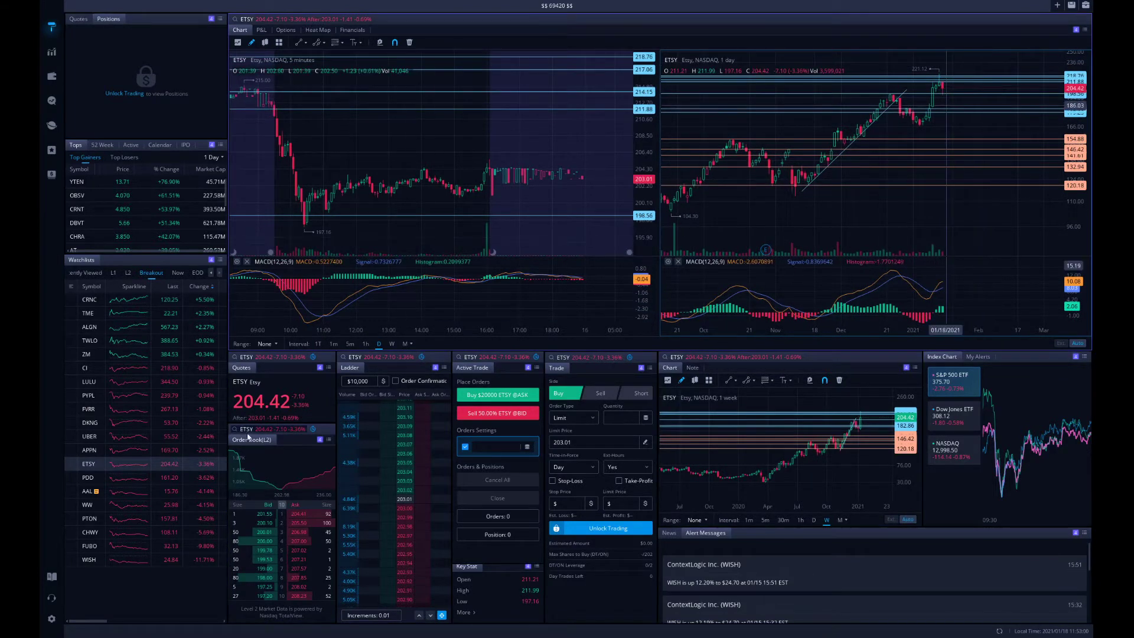
pyautogui.click(188, 478)
pyautogui.click(189, 492)
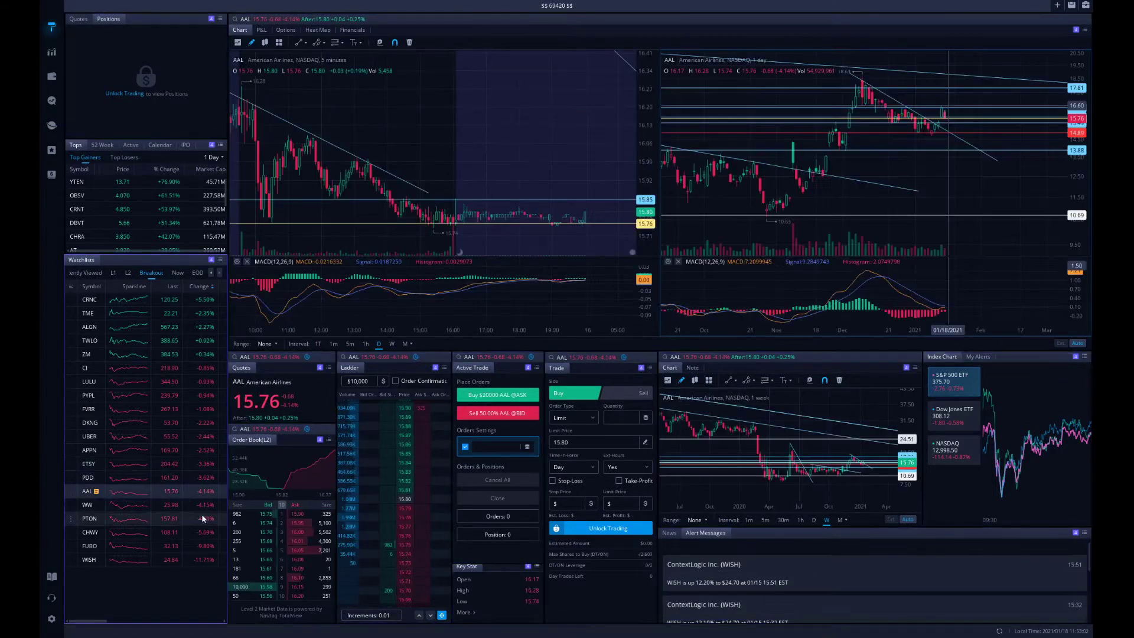
pyautogui.click(132, 545)
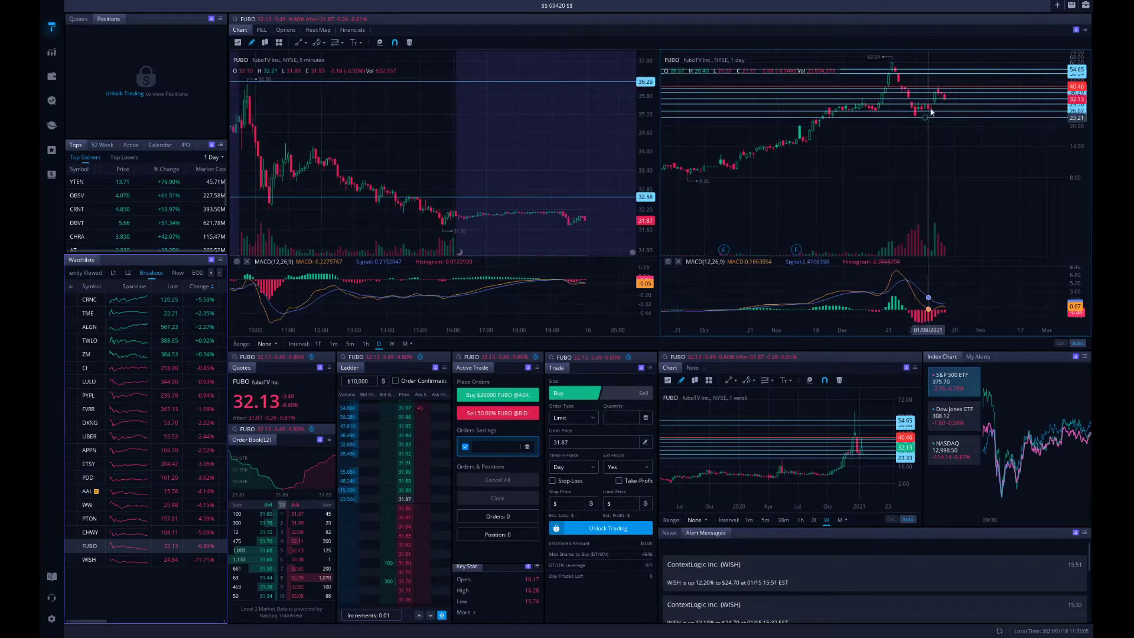
pyautogui.click(126, 393)
pyautogui.click(129, 382)
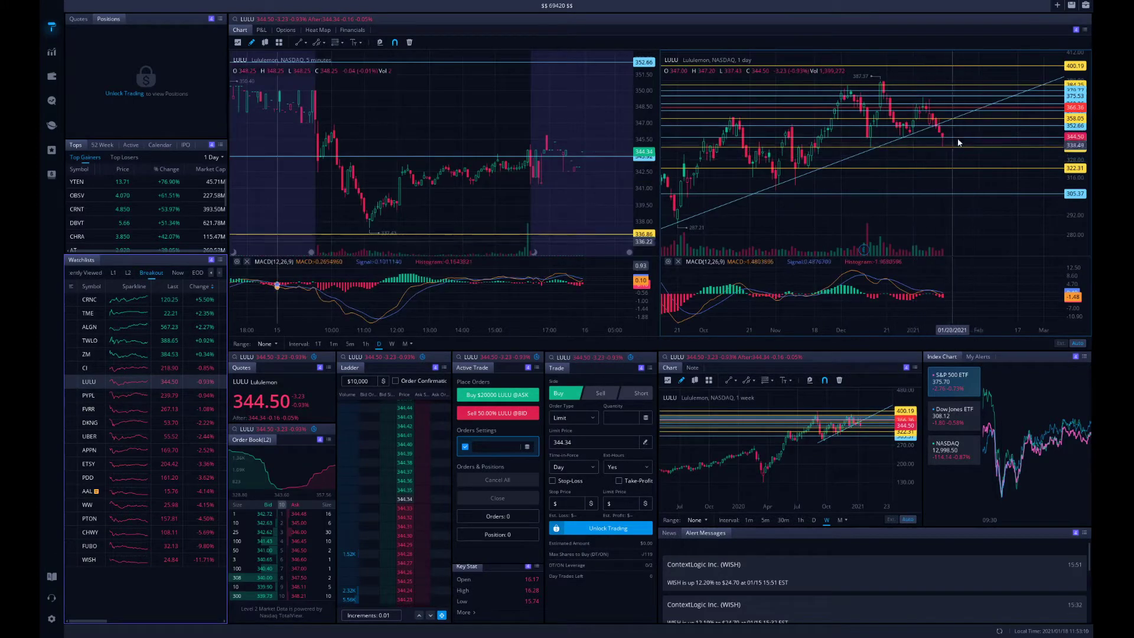
# Mark a horizontal key level at 322.31 on the LULU daily chart
pyautogui.click(356, 201)
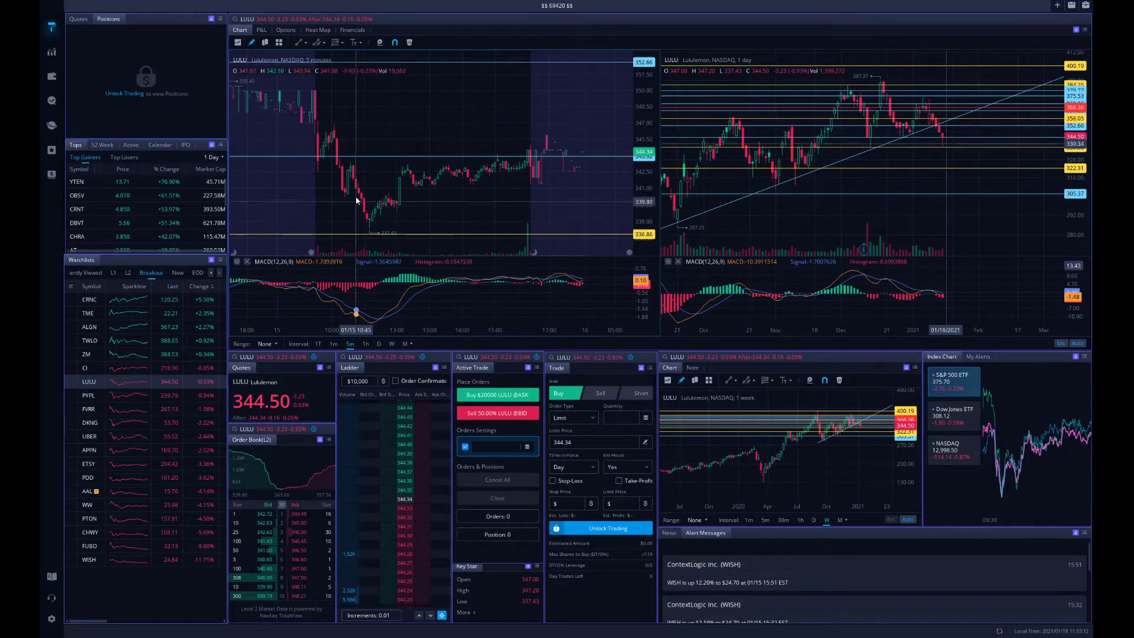
pyautogui.click(925, 169)
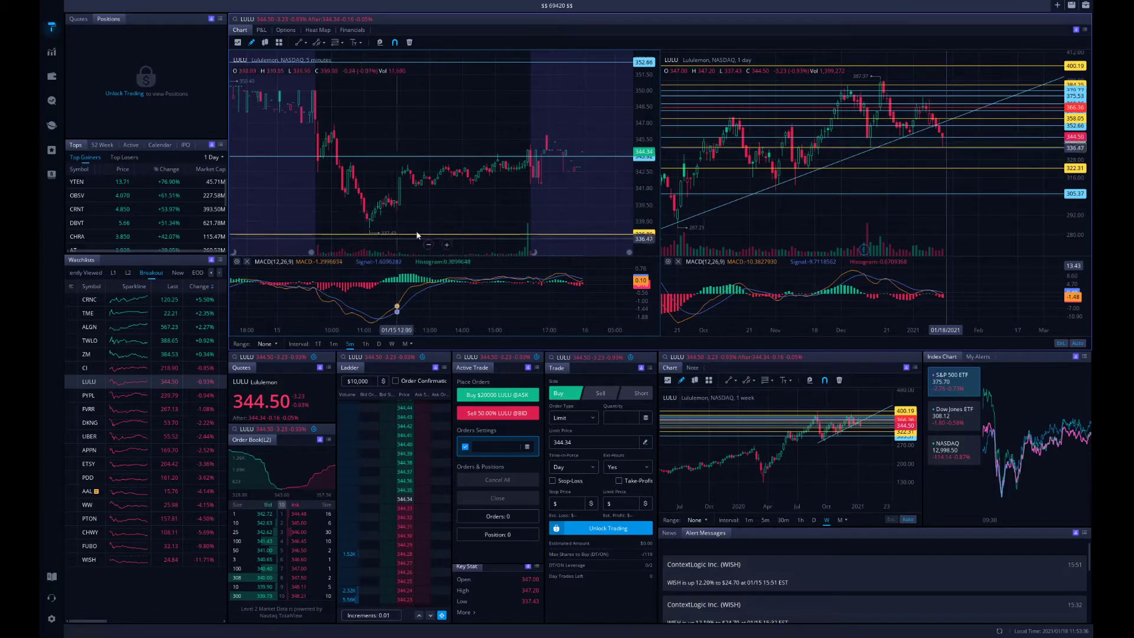
pyautogui.moveTo(993, 224); pyautogui.dragTo(1028, 221)
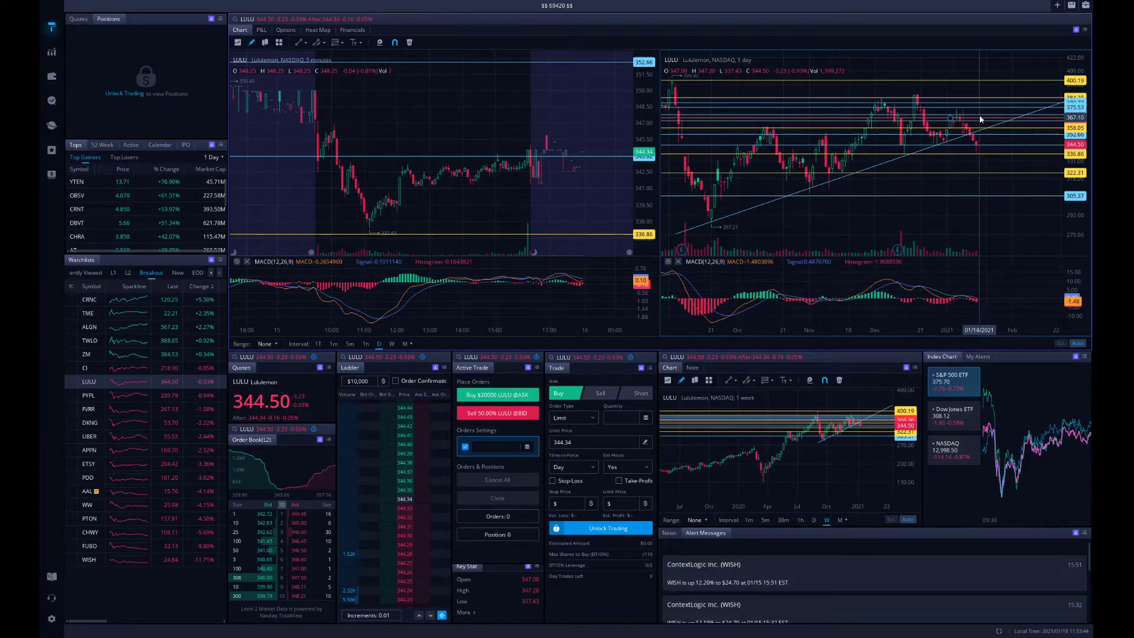
# Zoom out and nudge the LULU daily chart to show months of history
pyautogui.scroll(2, 963, 98)
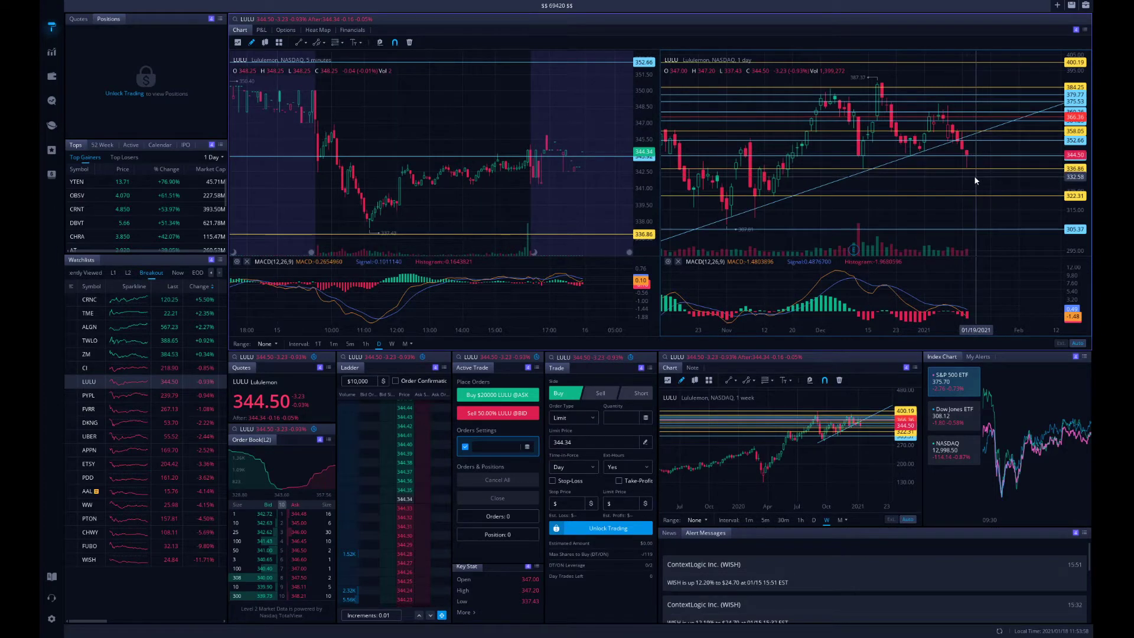
pyautogui.scroll(-3, 974, 176)
pyautogui.scroll(-2, 986, 158)
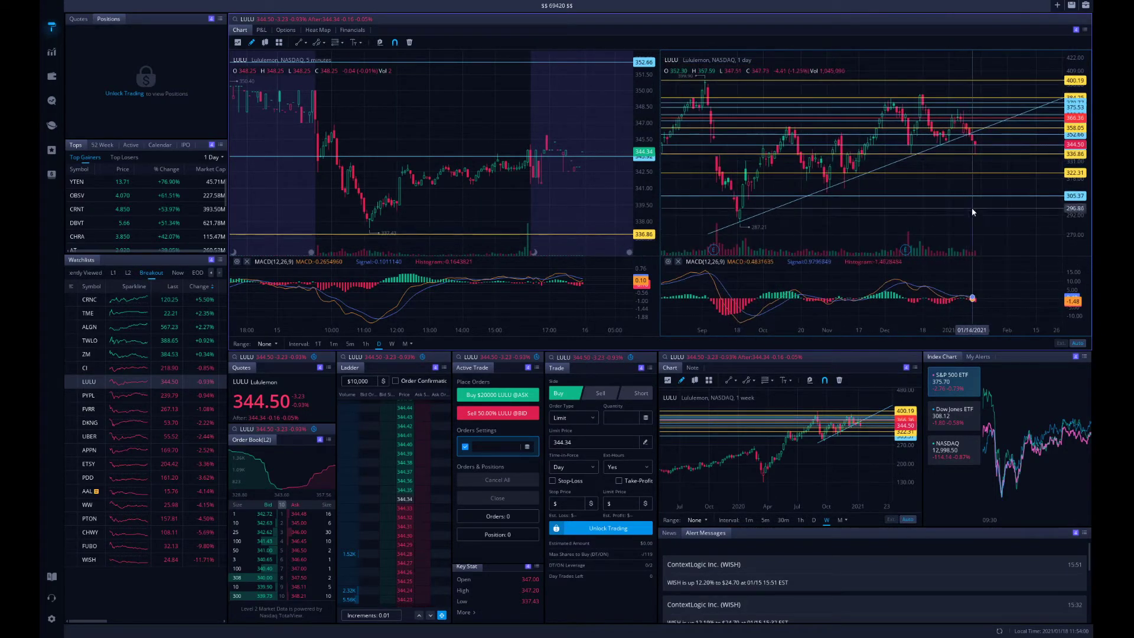
pyautogui.scroll(-2, 977, 218)
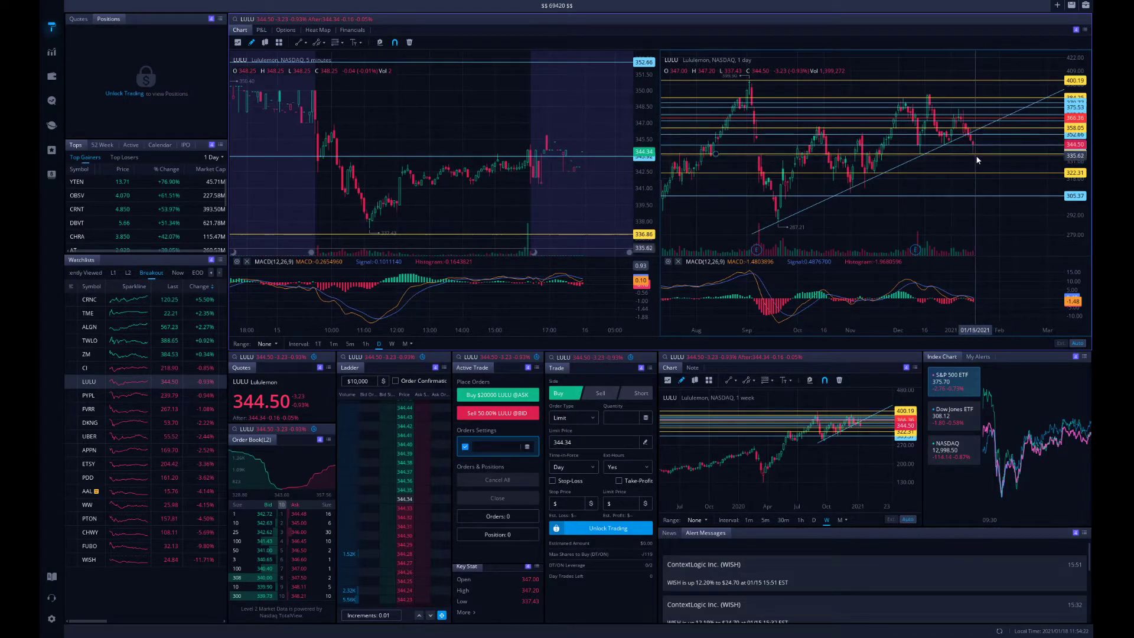
pyautogui.moveTo(974, 161); pyautogui.dragTo(959, 161)
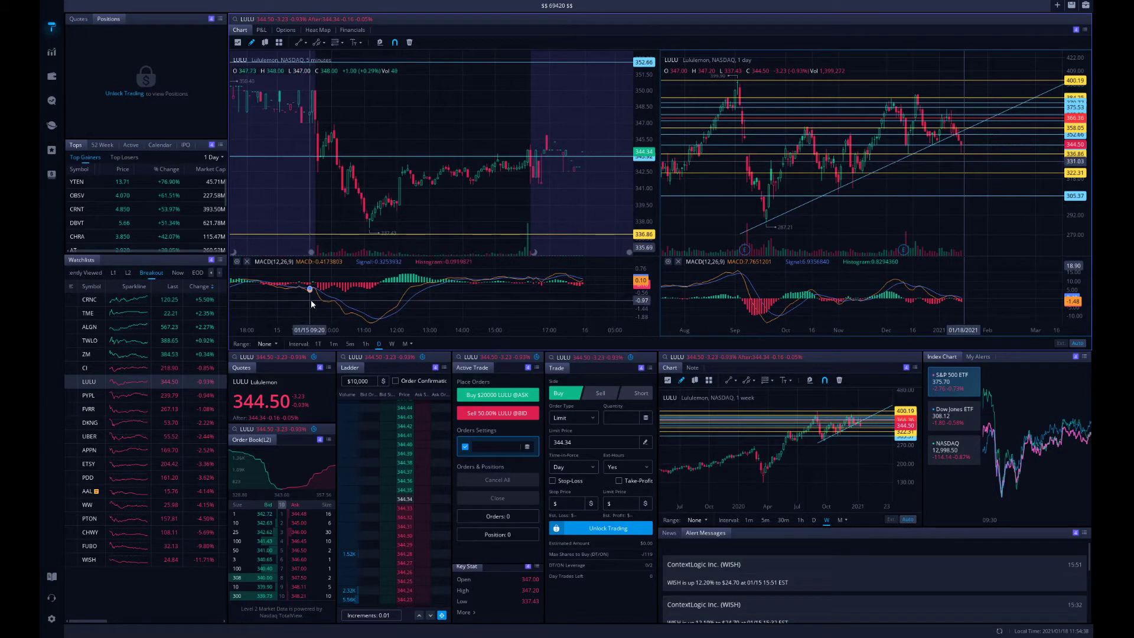
# Load AAL into all linked panels and pan its daily chart to the recent candles
pyautogui.click(125, 491)
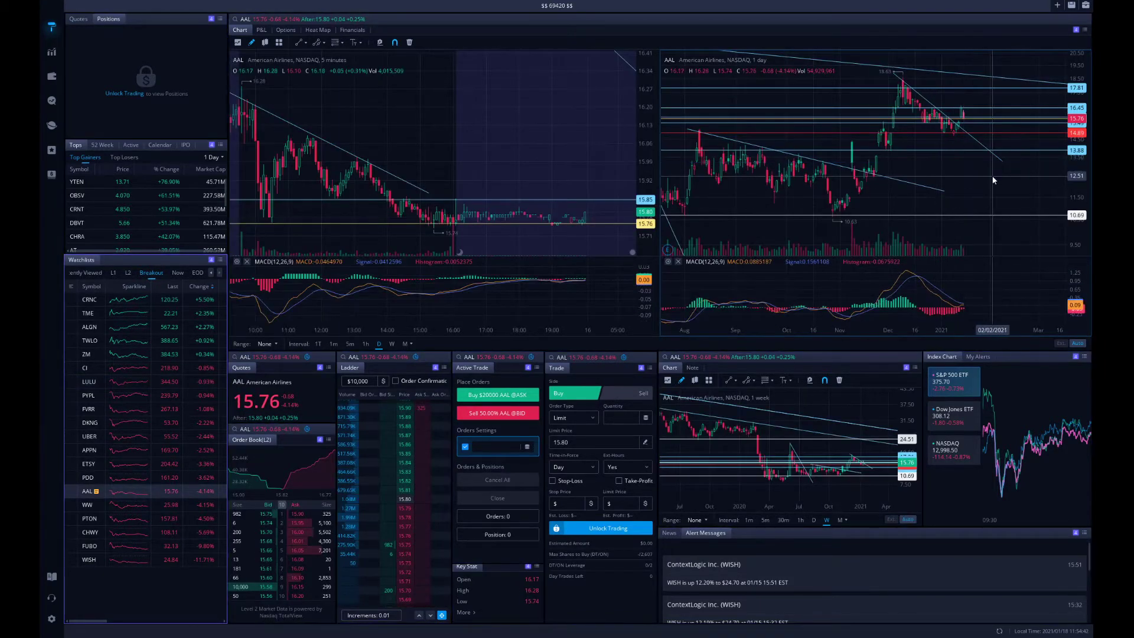
pyautogui.moveTo(985, 180); pyautogui.dragTo(963, 188)
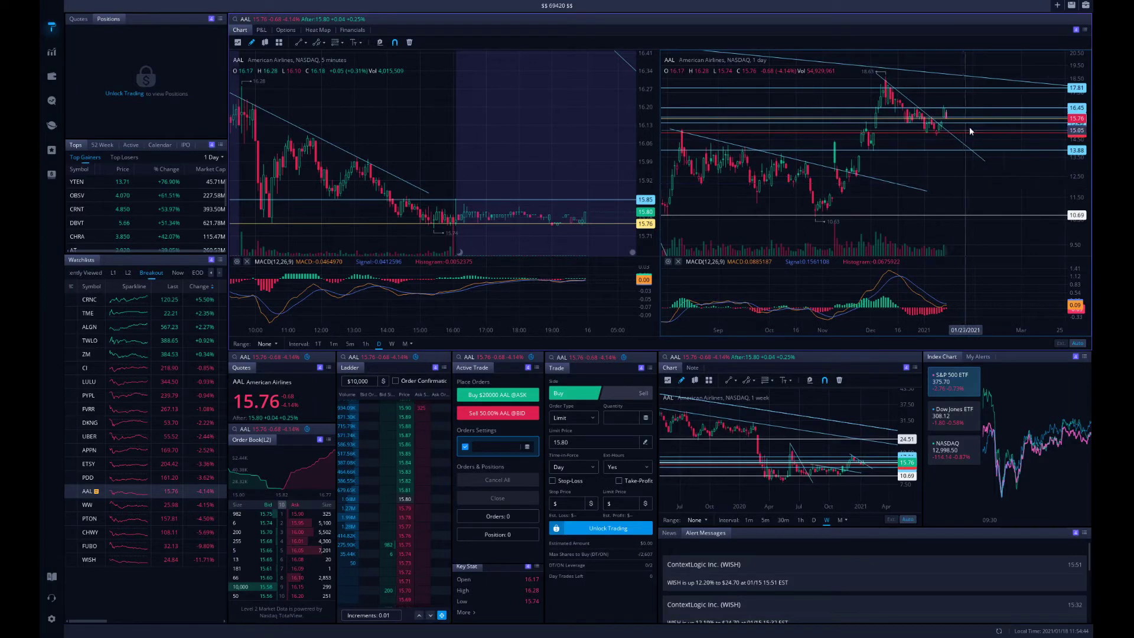
pyautogui.scroll(3, 970, 125)
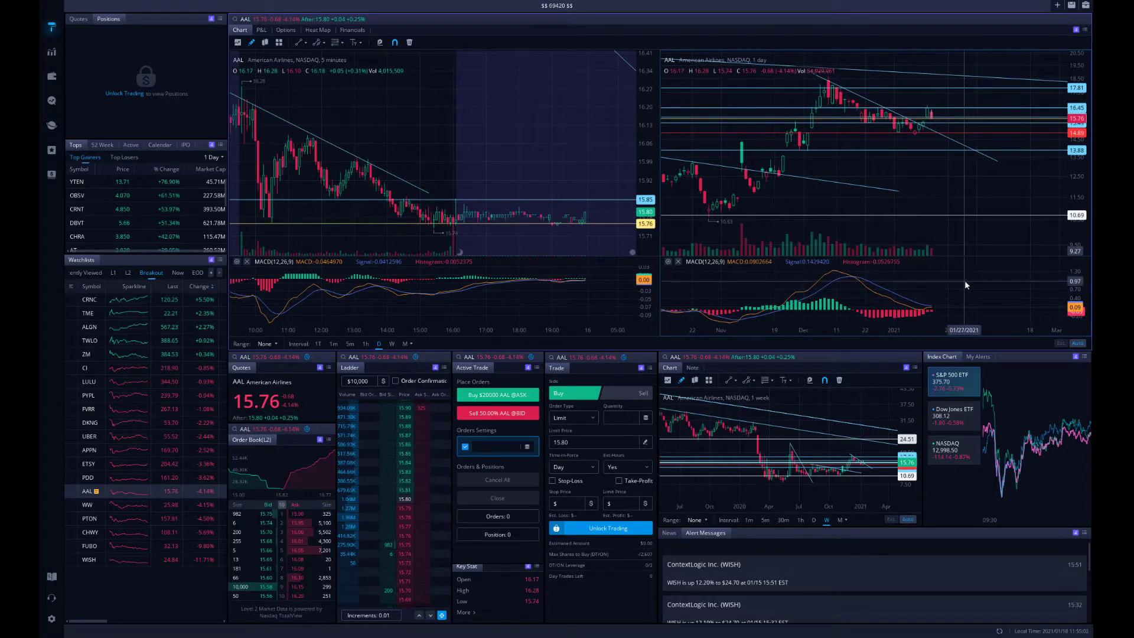
pyautogui.moveTo(956, 282); pyautogui.dragTo(909, 318)
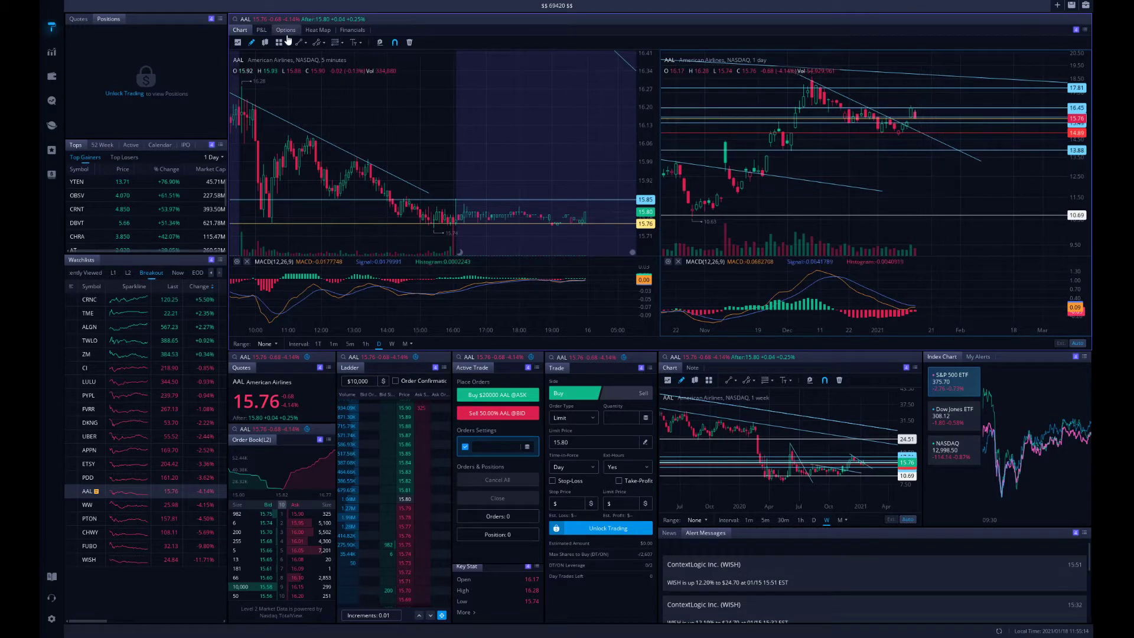
# Add the MA20/MA200 moving averages and stretch the daily AAL price scale for taller candles
pyautogui.click(472, 43)
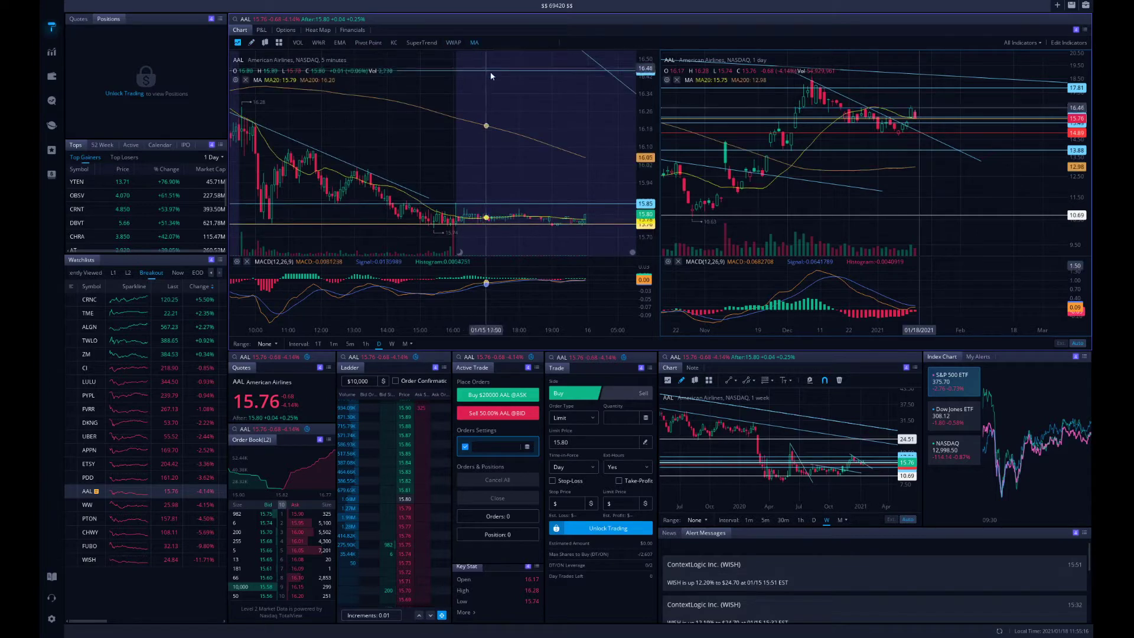
pyautogui.scroll(5, 921, 123)
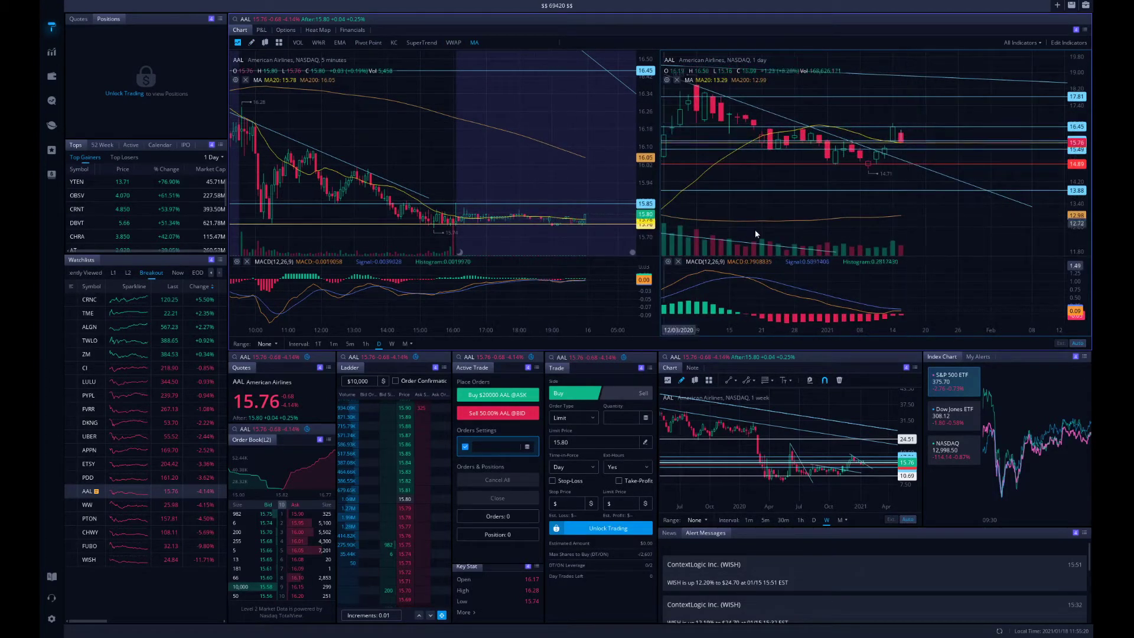
pyautogui.scroll(5, 894, 153)
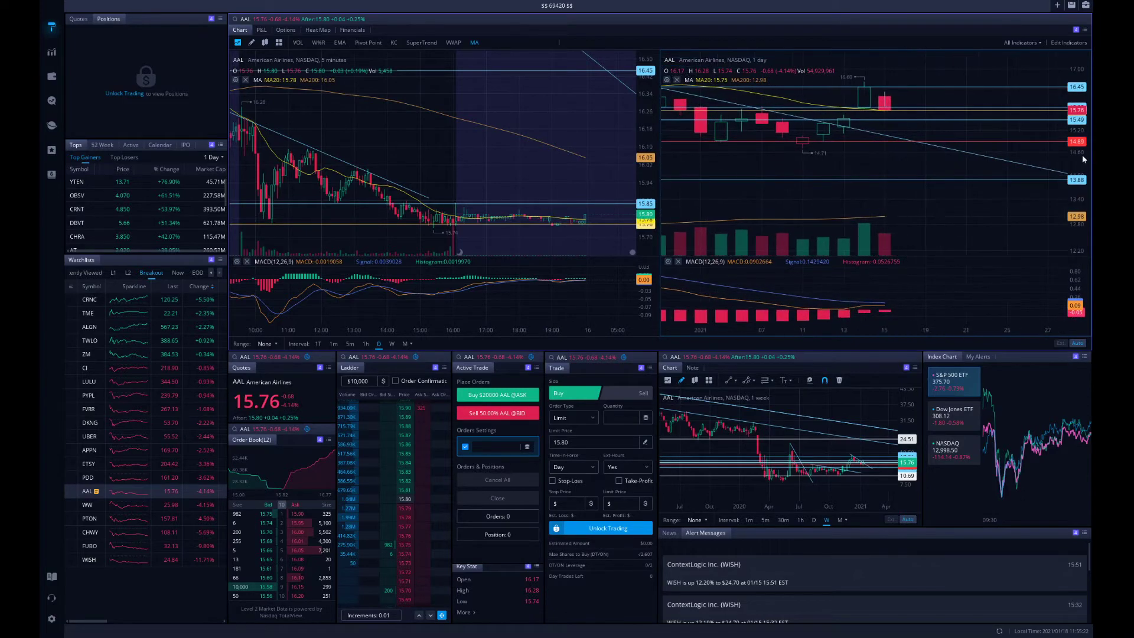
pyautogui.scroll(3, 1080, 159)
pyautogui.scroll(-2, 493, 156)
pyautogui.moveTo(470, 154); pyautogui.dragTo(526, 165)
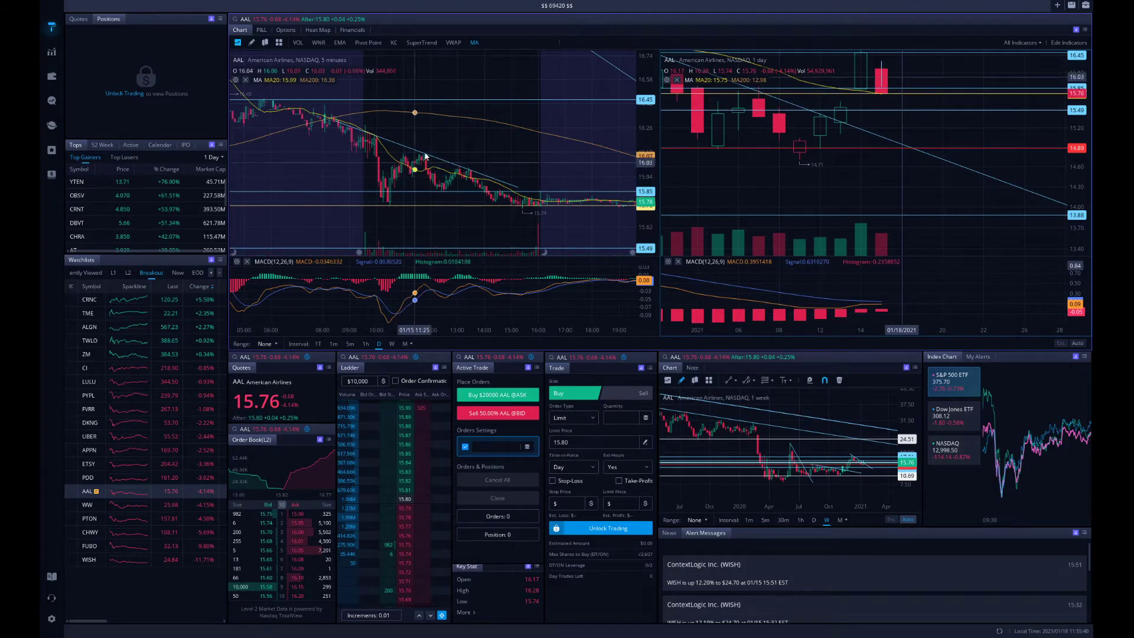
# Leave space right of the latest 5-minute candle and set the daily price scale to Auto
pyautogui.click(436, 136)
pyautogui.moveTo(529, 148); pyautogui.dragTo(460, 145)
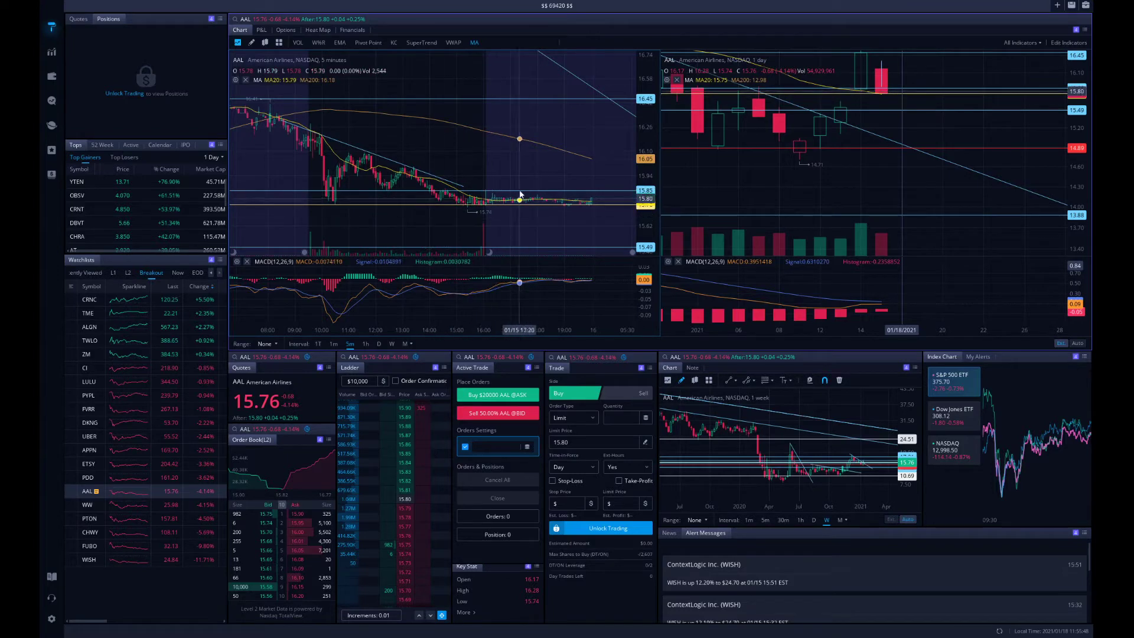
pyautogui.scroll(-3, 880, 185)
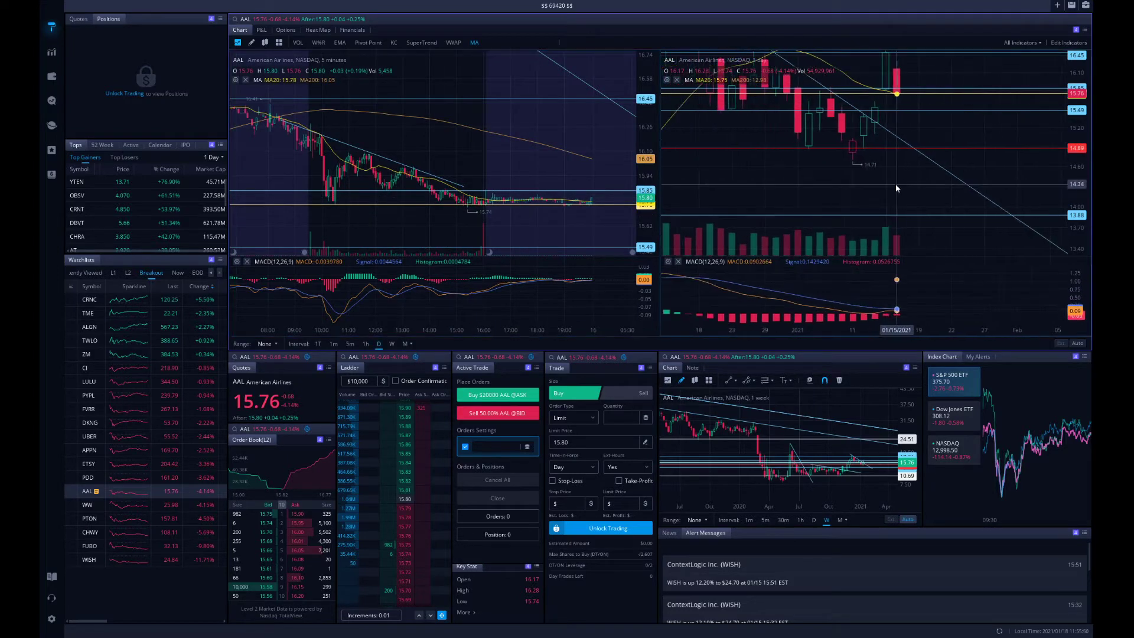
pyautogui.click(1069, 343)
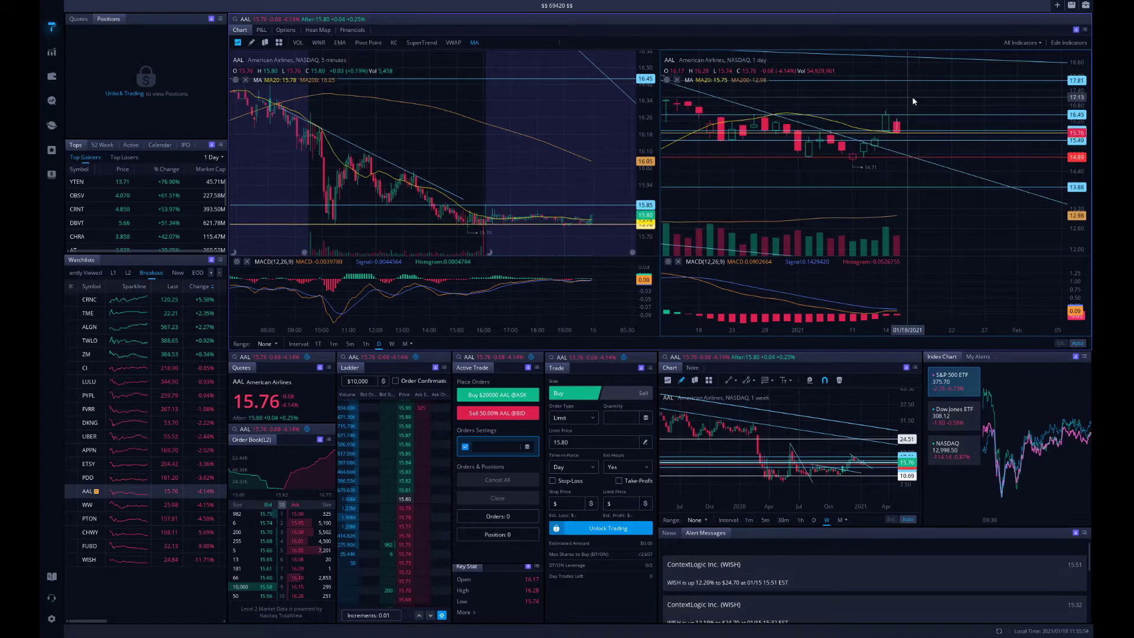
pyautogui.scroll(3, 901, 91)
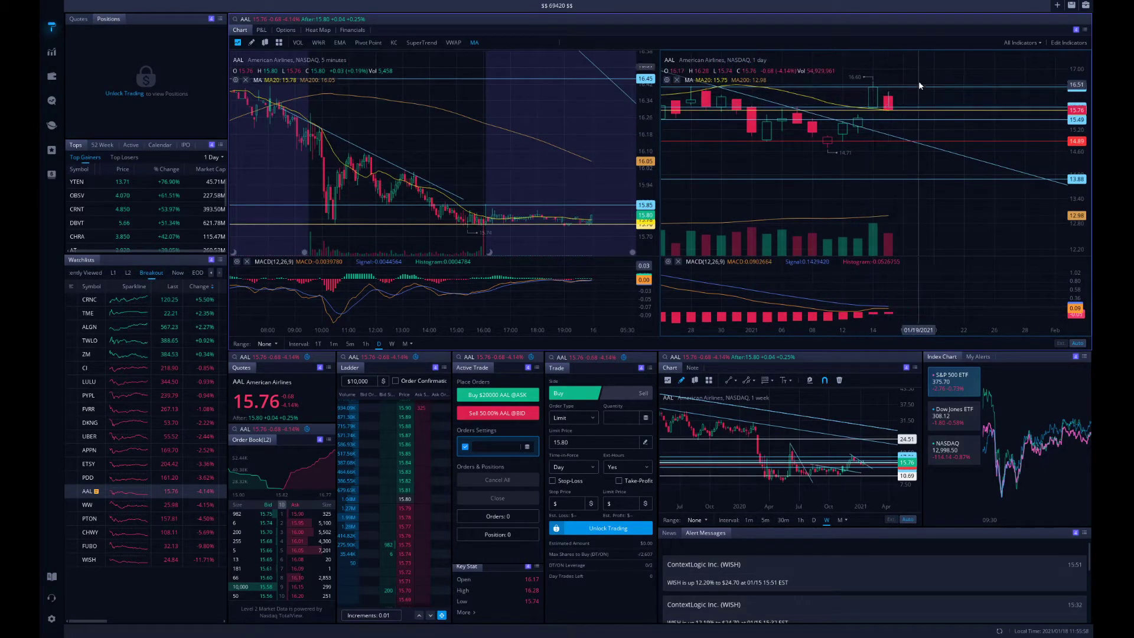
pyautogui.scroll(-3, 916, 89)
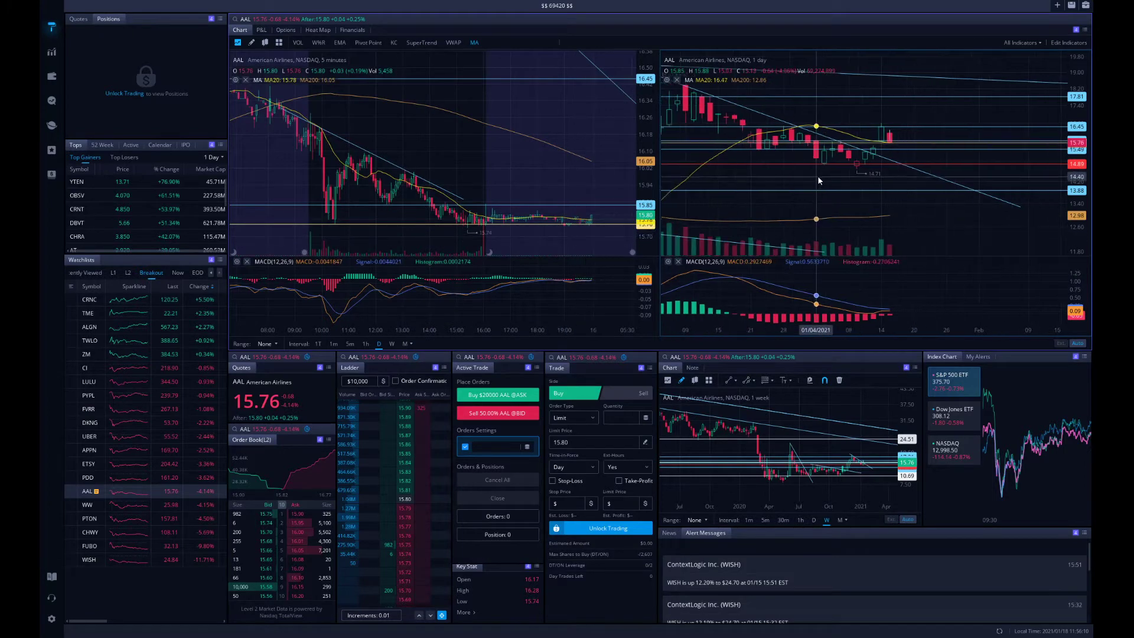
# Zoom out and pan the daily AAL chart to cover August 2020 through February 2021
pyautogui.scroll(-5, 778, 148)
pyautogui.moveTo(799, 190); pyautogui.dragTo(842, 193)
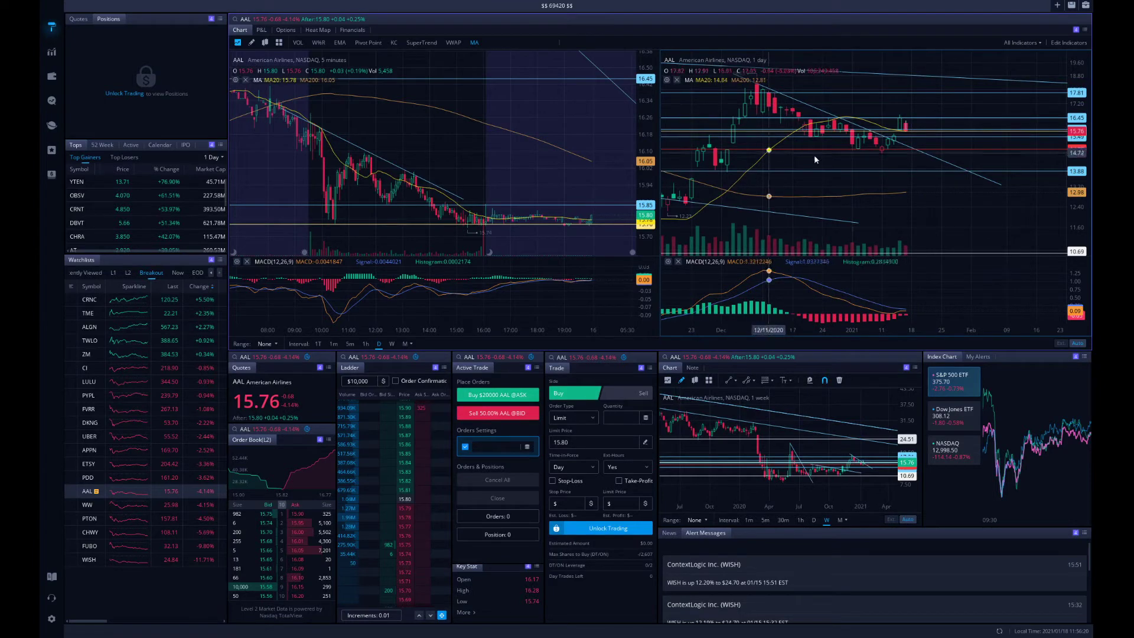
pyautogui.scroll(-3, 960, 189)
pyautogui.scroll(-4, 959, 182)
pyautogui.scroll(-4, 965, 178)
pyautogui.scroll(-2, 943, 164)
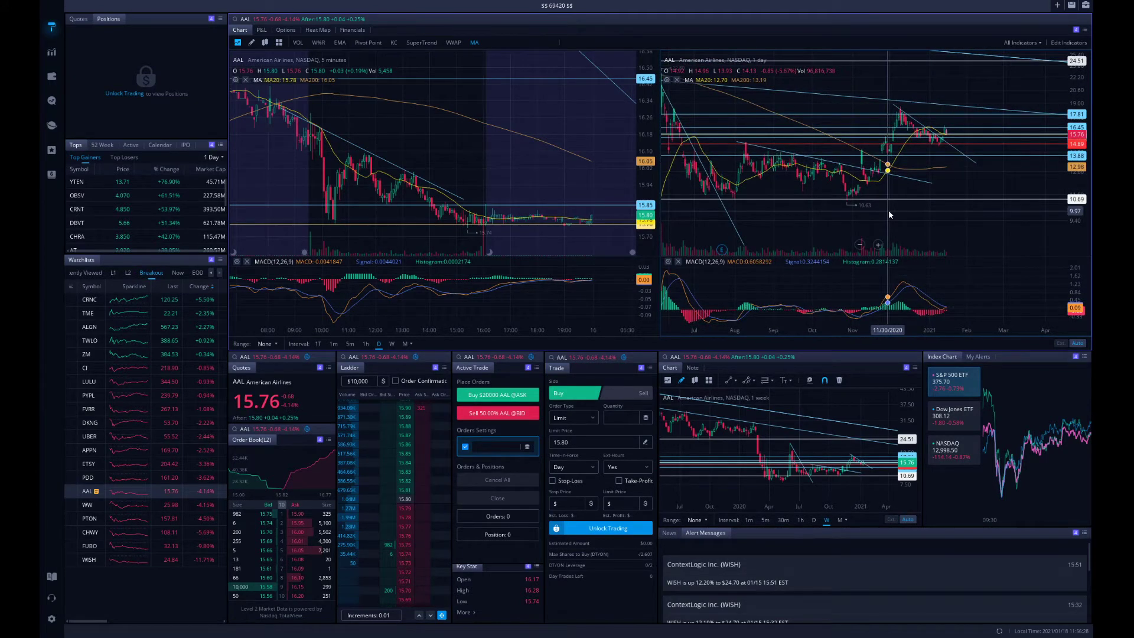
pyautogui.moveTo(889, 211); pyautogui.dragTo(955, 201)
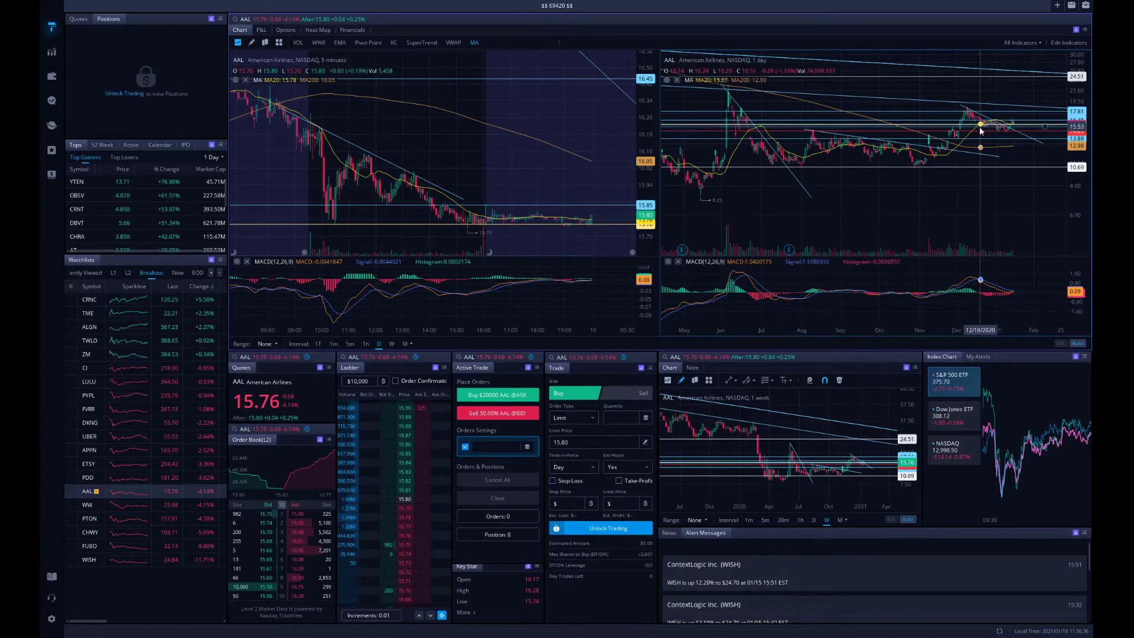
pyautogui.scroll(2, 757, 118)
pyautogui.scroll(1, 776, 207)
pyautogui.scroll(2, 776, 210)
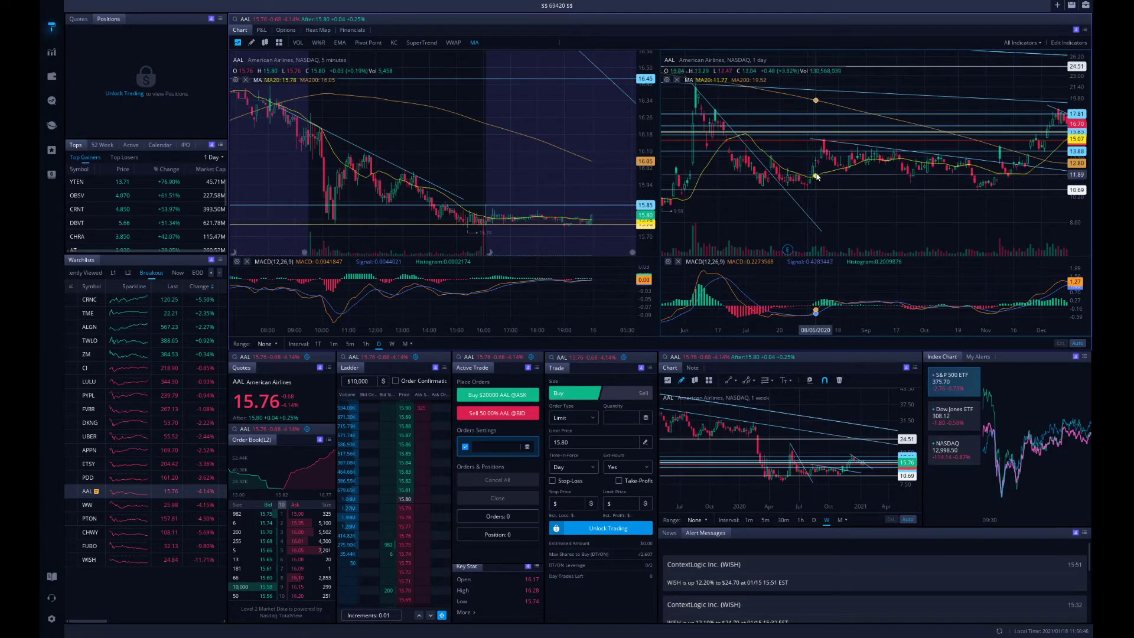
pyautogui.moveTo(917, 209); pyautogui.dragTo(797, 214)
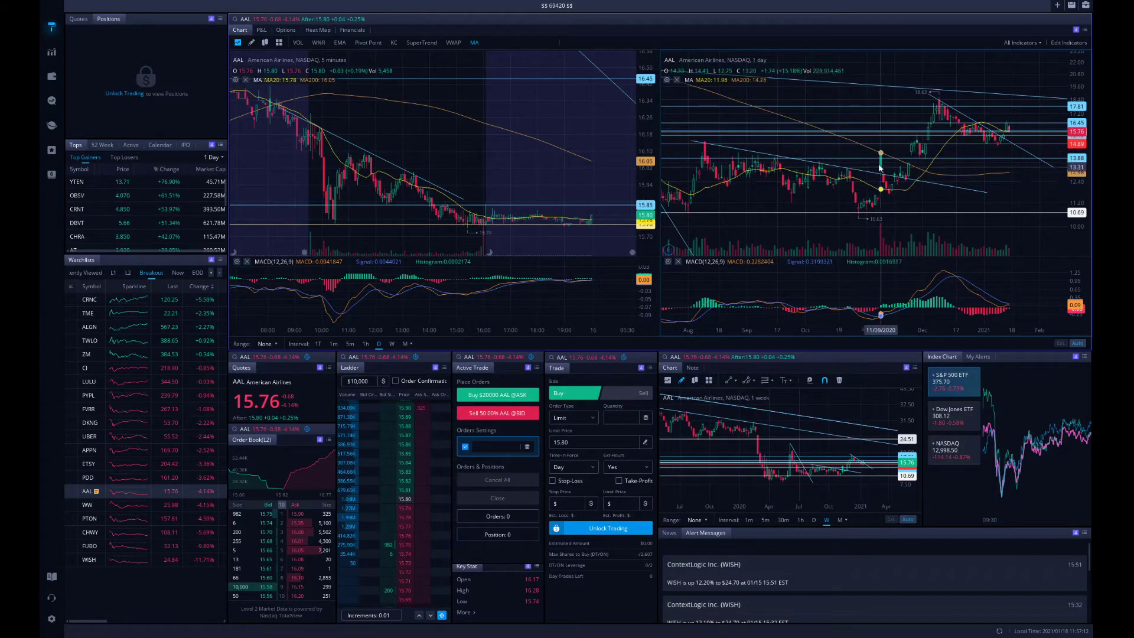
# Frame the AAL daily chart from September 2020 to January 2021, showing the December high and trend lines
pyautogui.scroll(3, 879, 165)
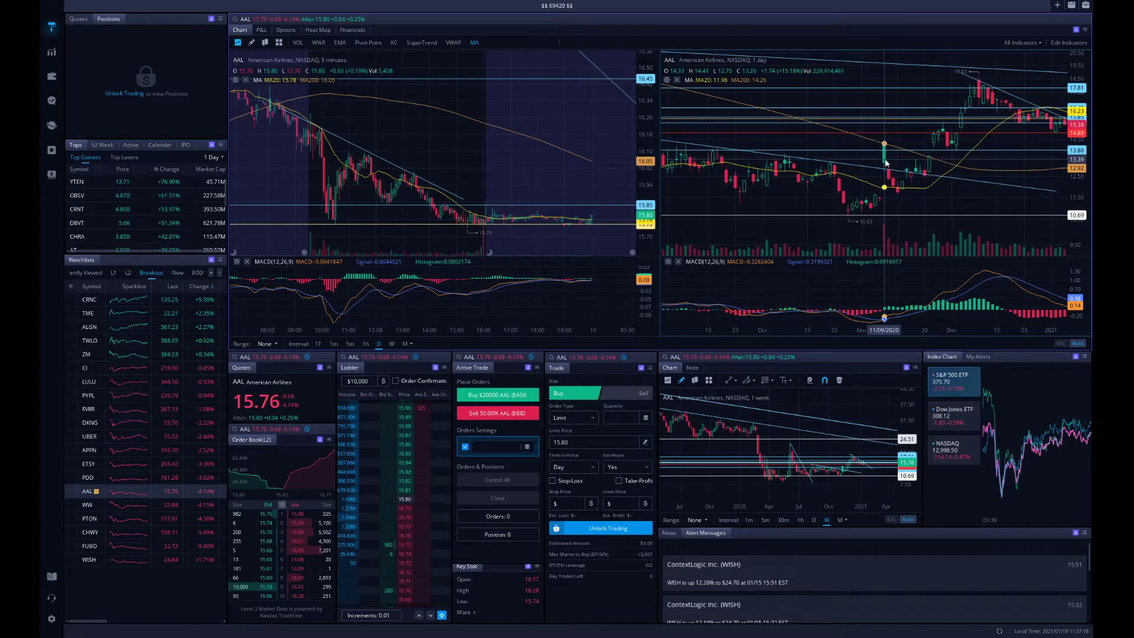
pyautogui.moveTo(902, 166); pyautogui.dragTo(882, 166)
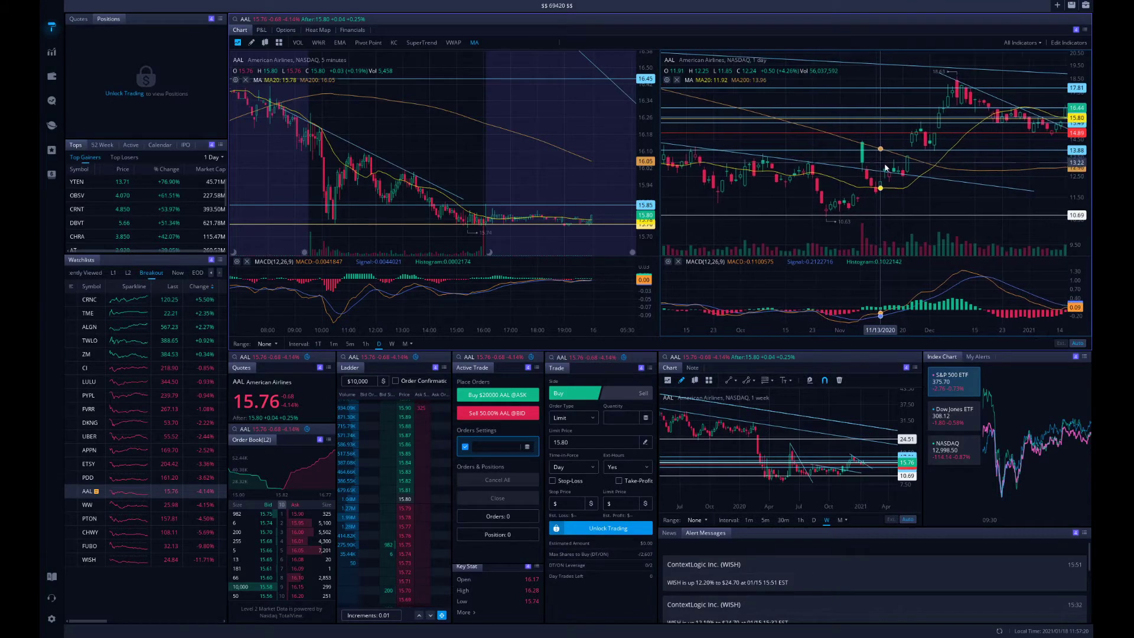
pyautogui.moveTo(998, 165); pyautogui.dragTo(886, 163)
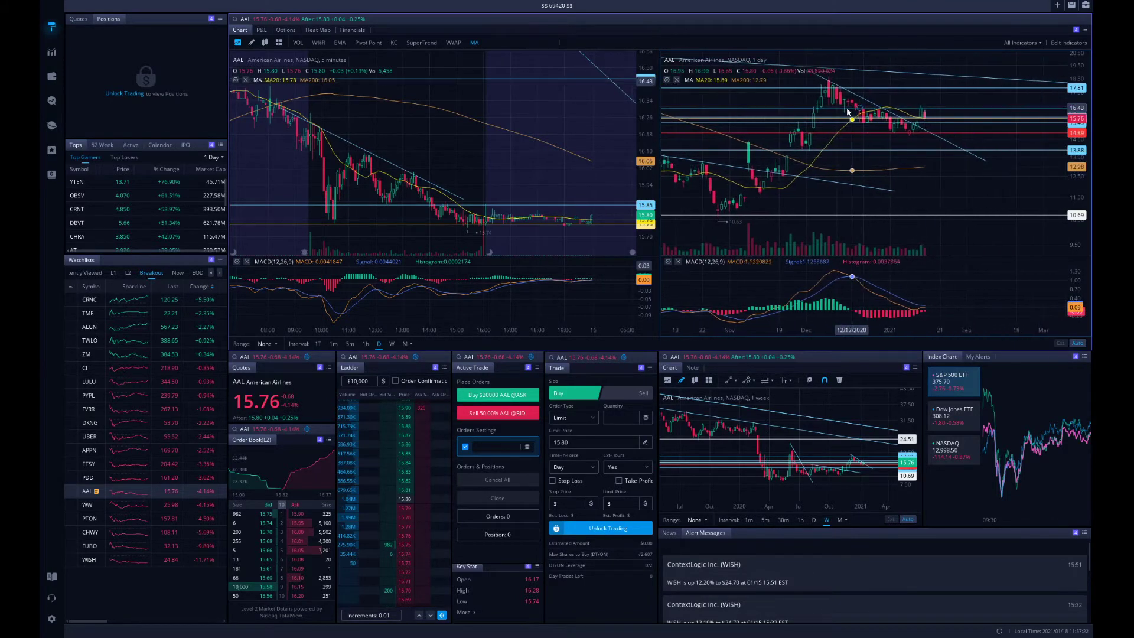
pyautogui.scroll(-2, 862, 132)
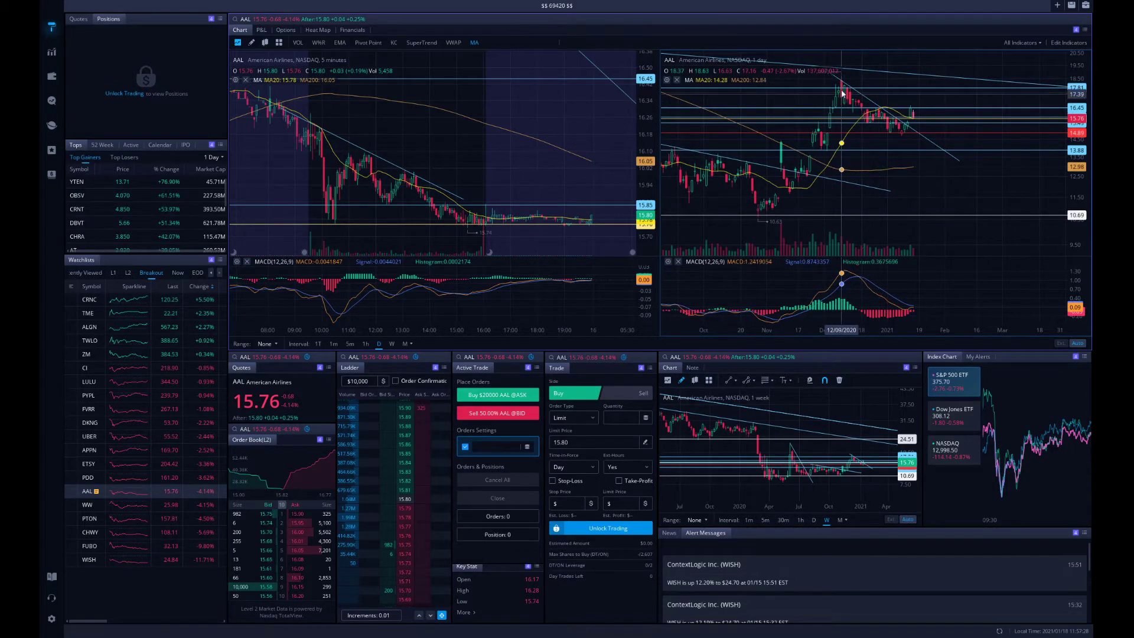
pyautogui.scroll(-5, 873, 182)
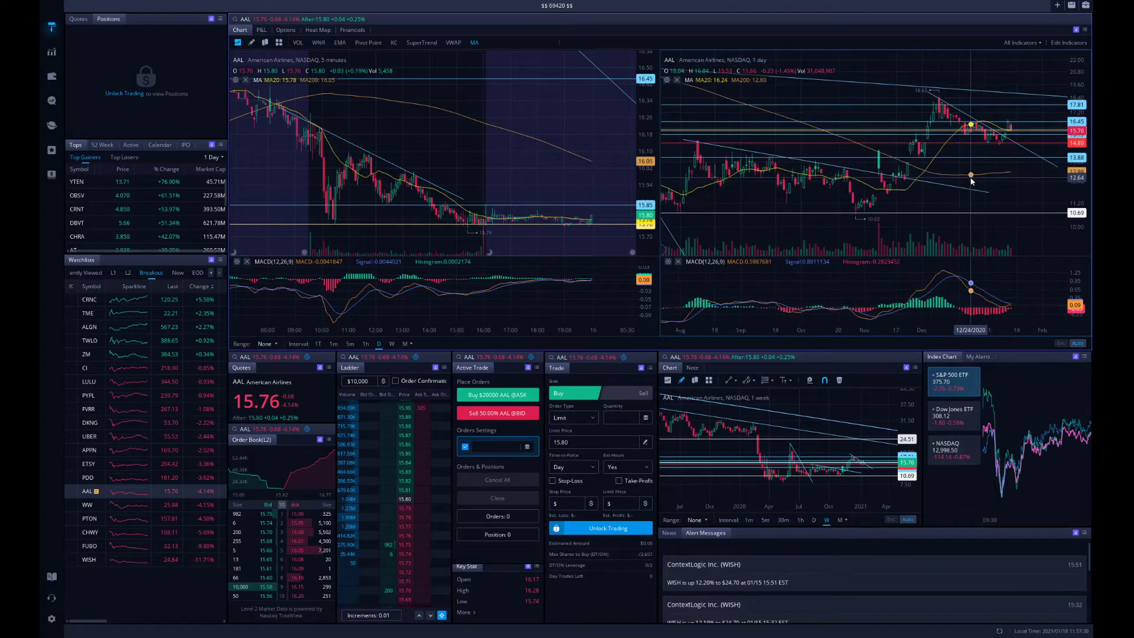
pyautogui.moveTo(780, 250); pyautogui.dragTo(879, 232)
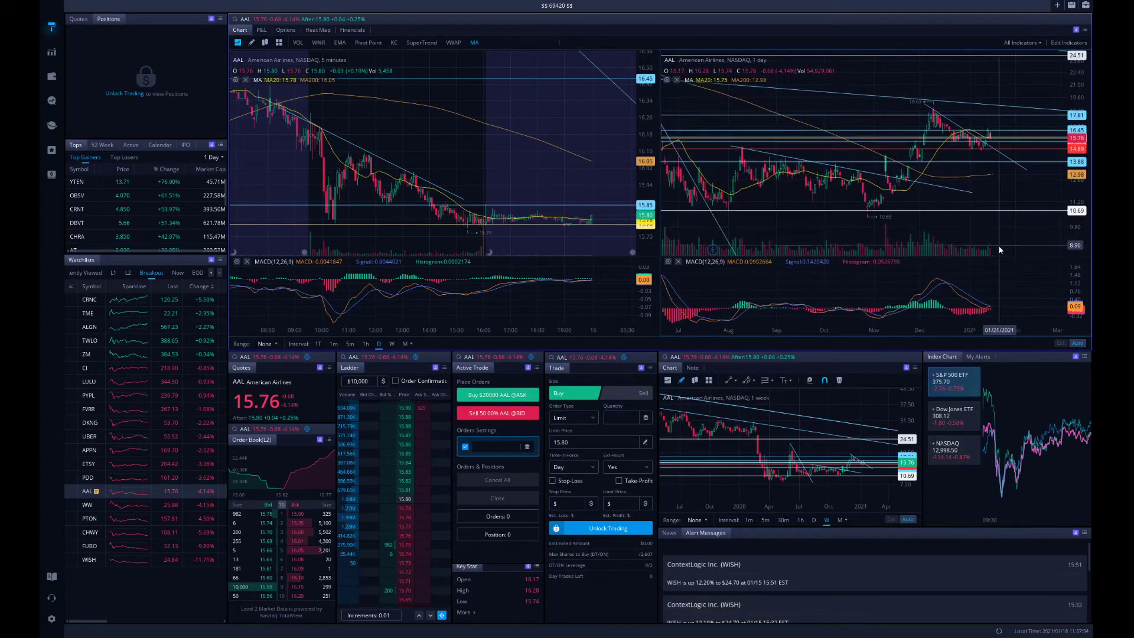
pyautogui.moveTo(997, 246); pyautogui.dragTo(866, 305)
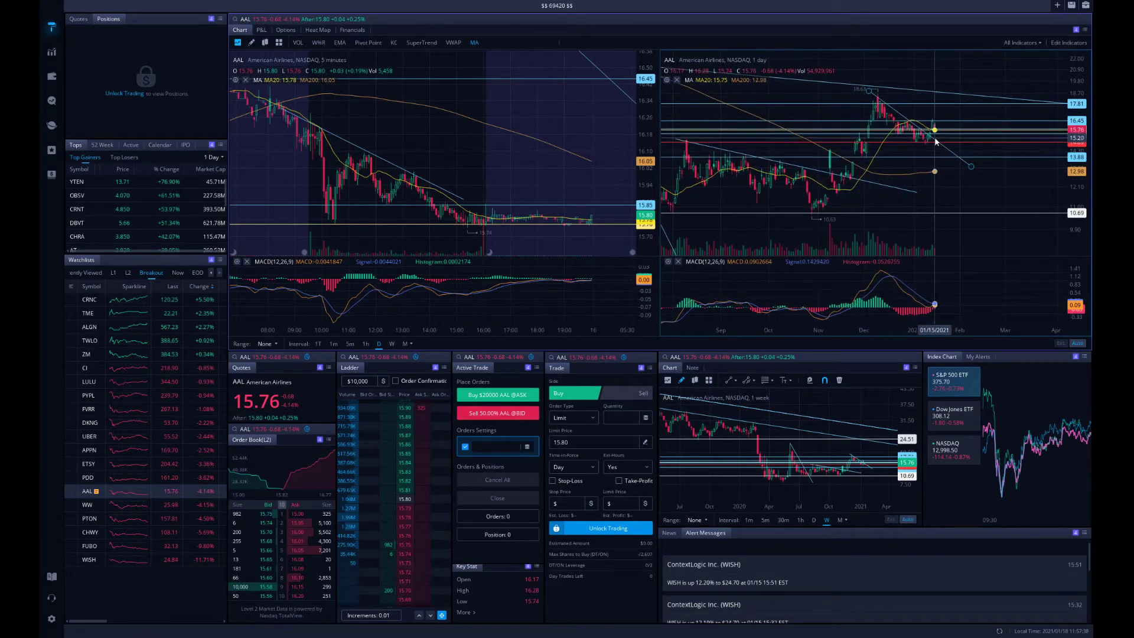
pyautogui.moveTo(892, 158); pyautogui.dragTo(958, 158)
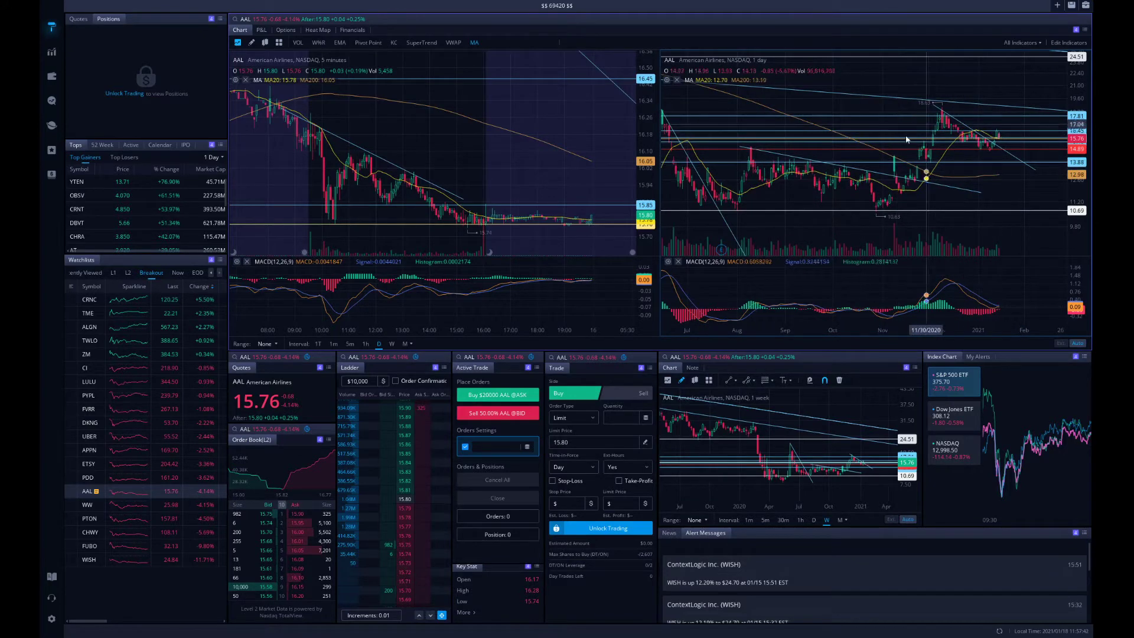
pyautogui.moveTo(936, 165); pyautogui.dragTo(884, 164)
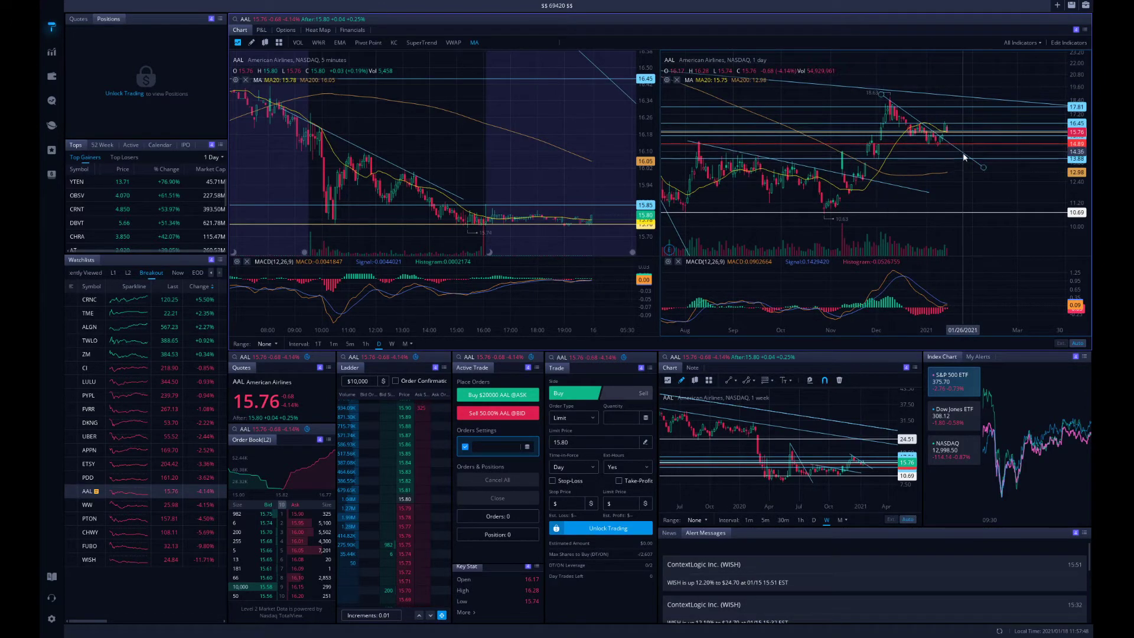
pyautogui.scroll(2, 939, 153)
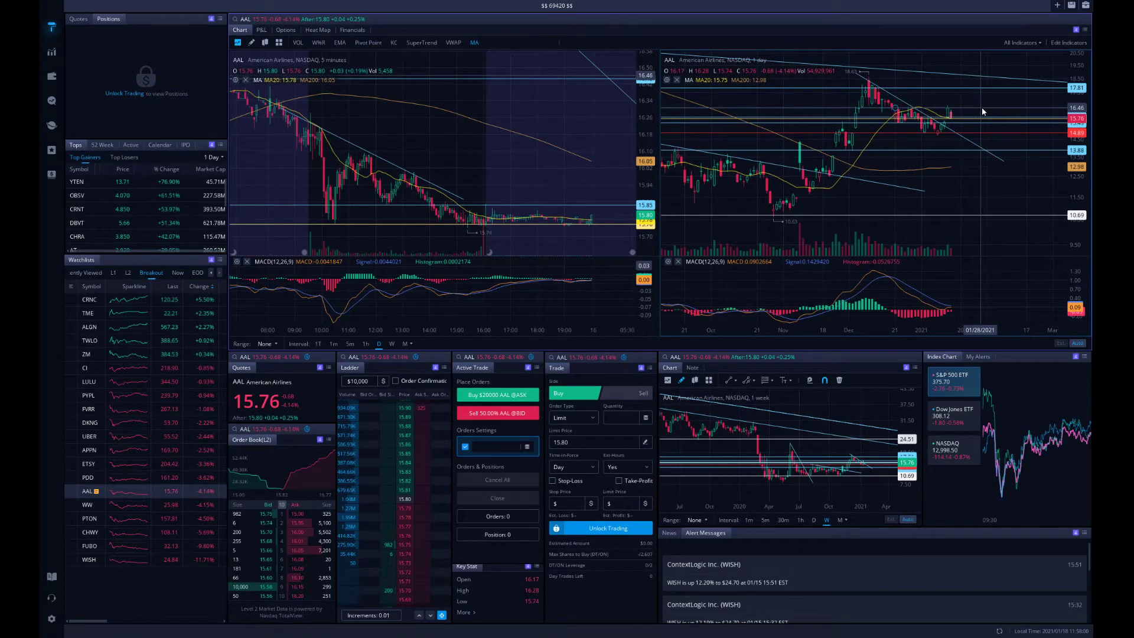
pyautogui.scroll(-3, 982, 107)
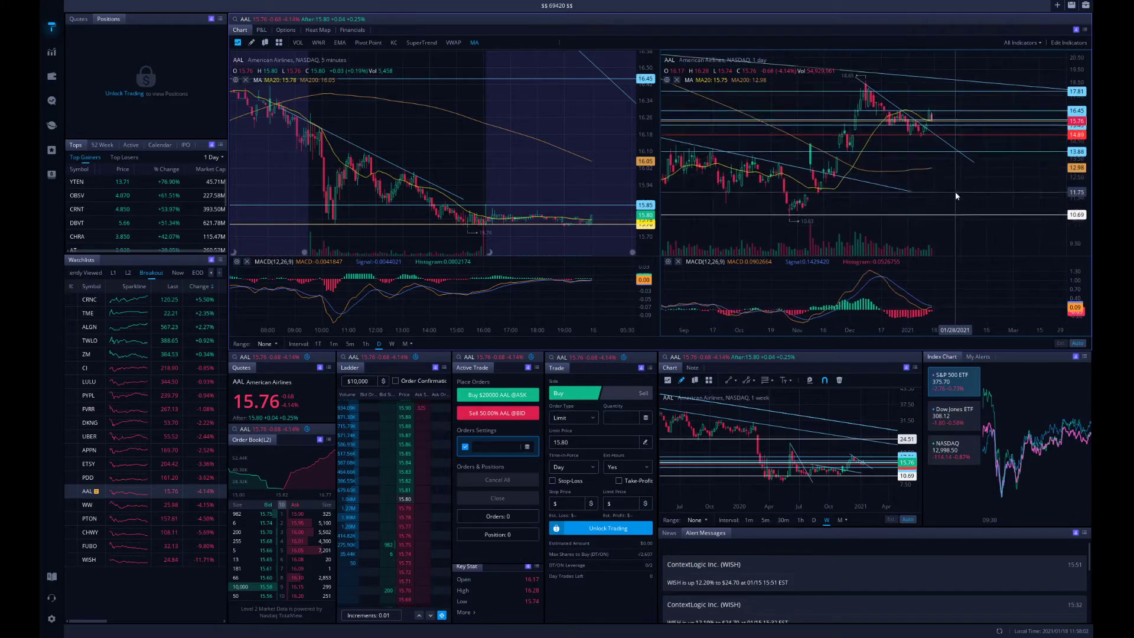
pyautogui.scroll(-2, 915, 195)
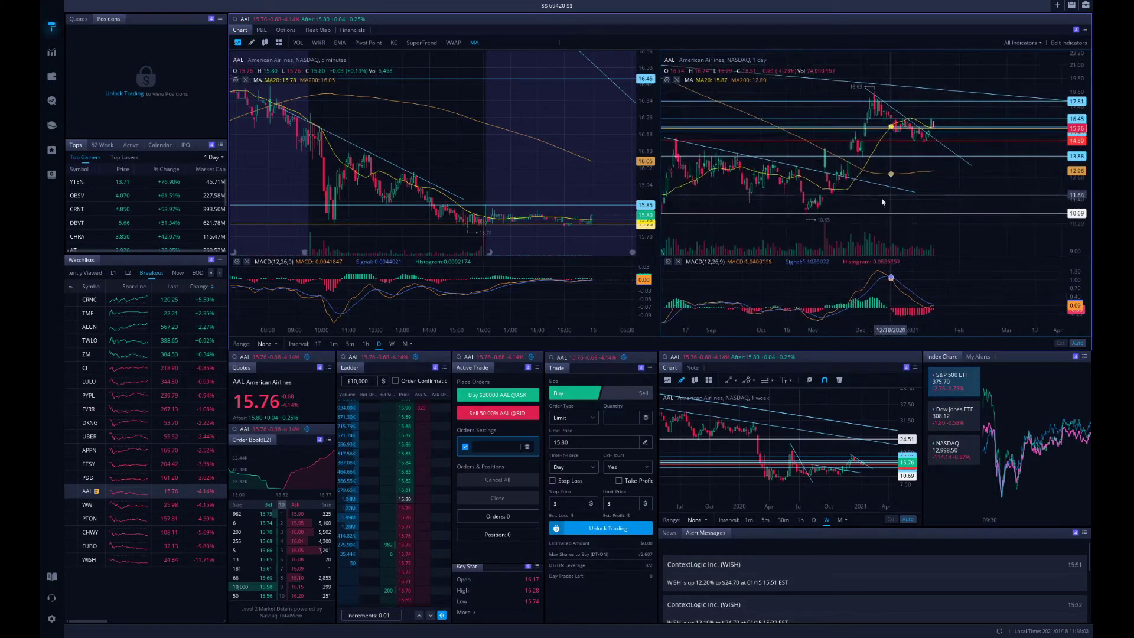
# Load JBLU through the chart symbol search and pan its daily chart to earlier months
pyautogui.click(245, 60)
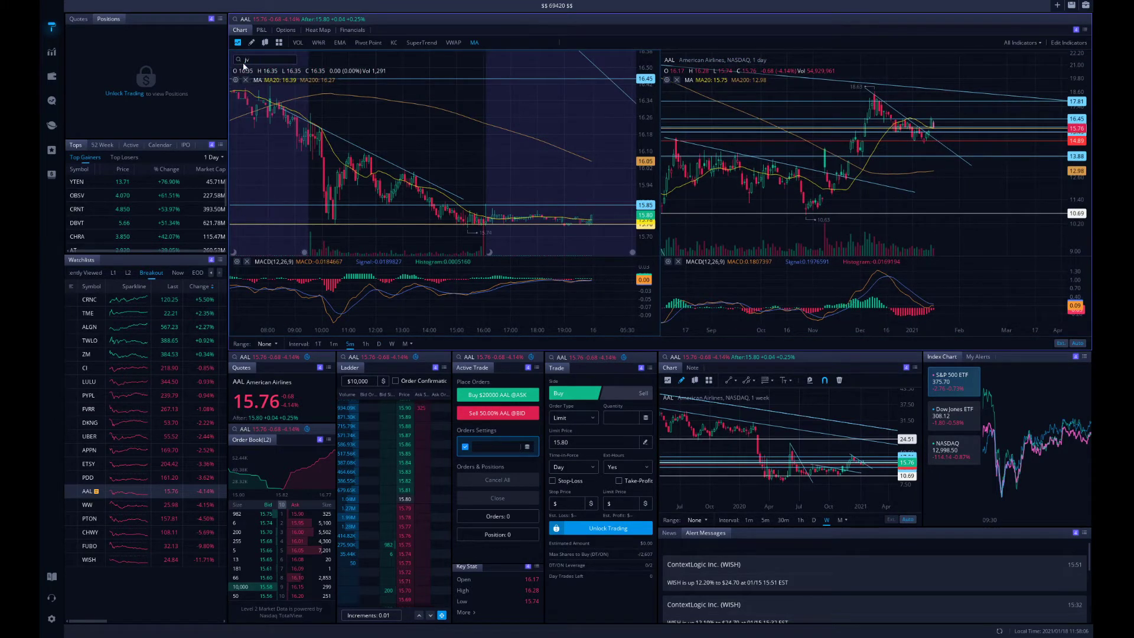
pyautogui.write('jblu')
pyautogui.press('Return')
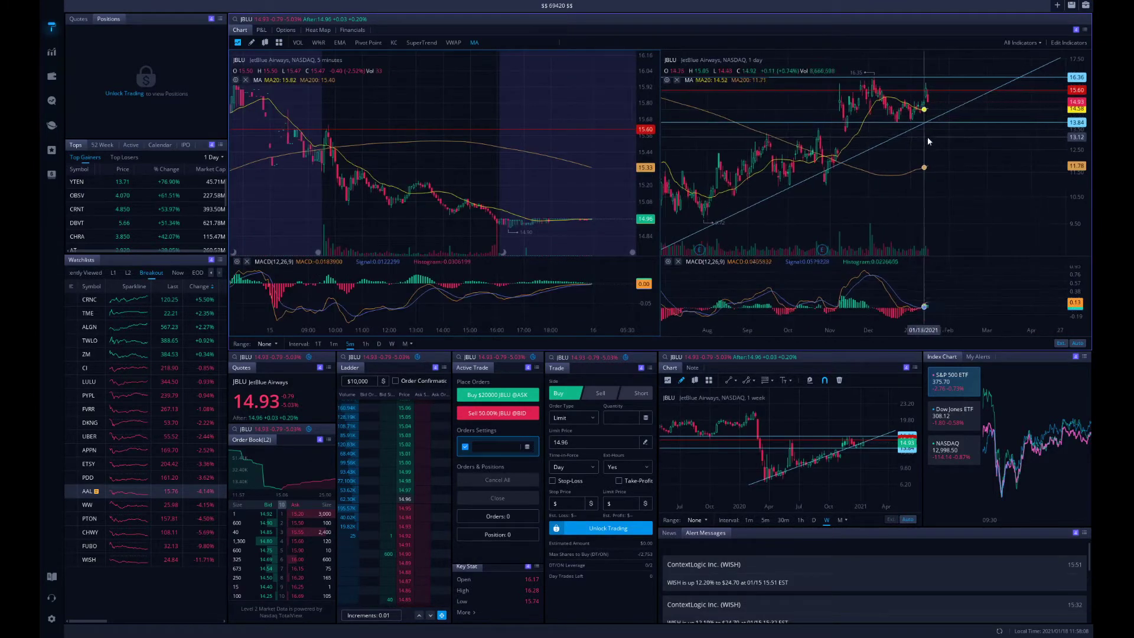
pyautogui.scroll(-3, 970, 176)
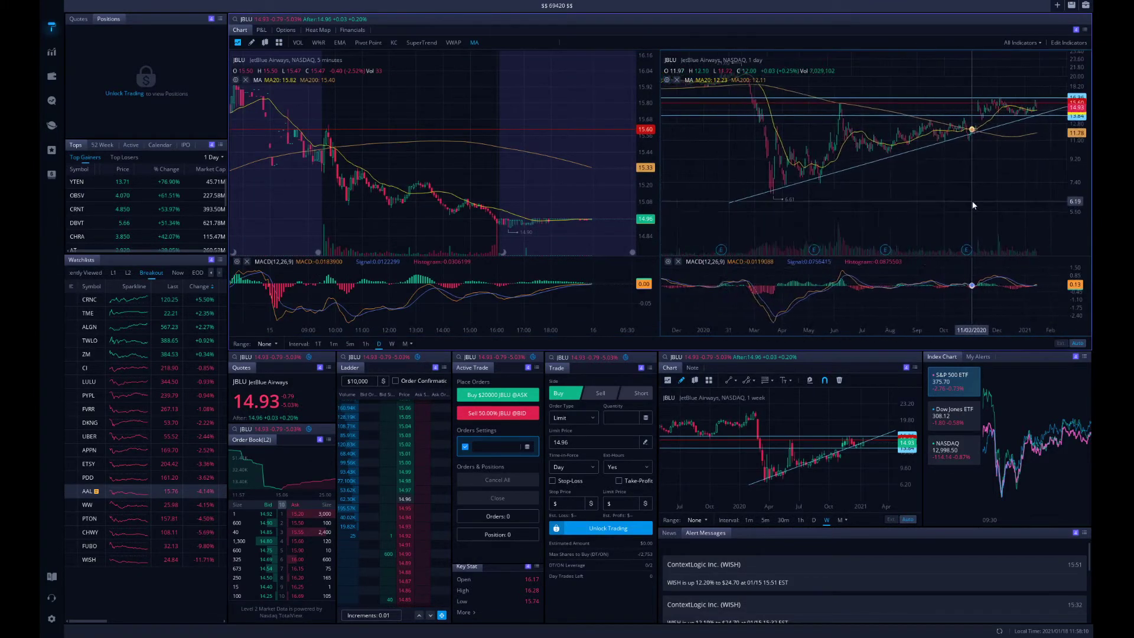
pyautogui.scroll(5, 945, 184)
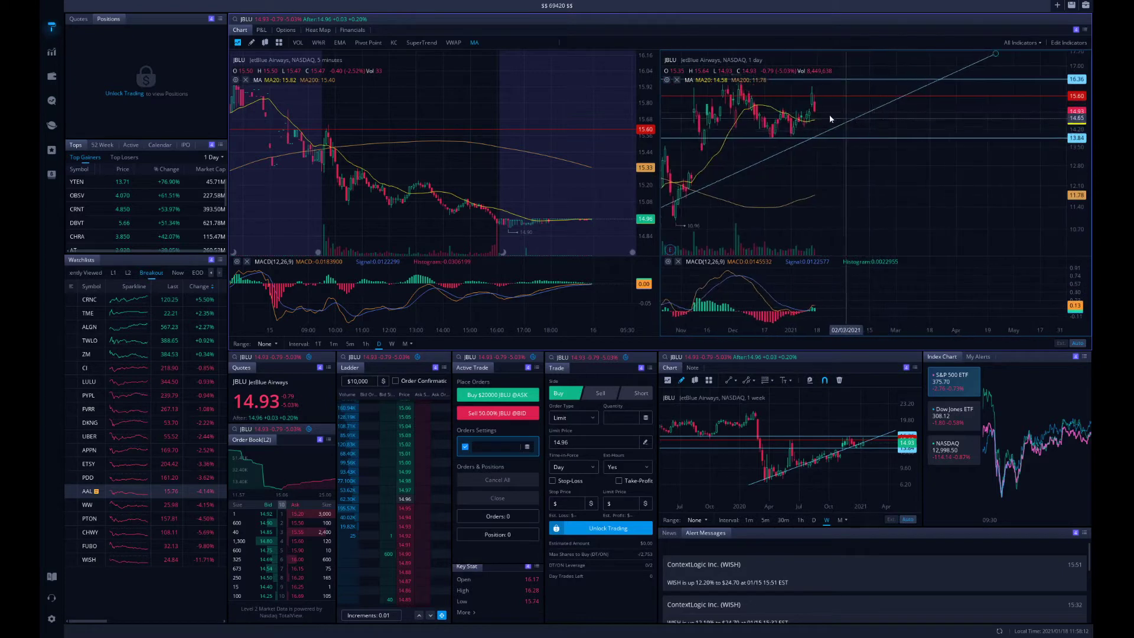
pyautogui.moveTo(817, 110); pyautogui.dragTo(984, 109)
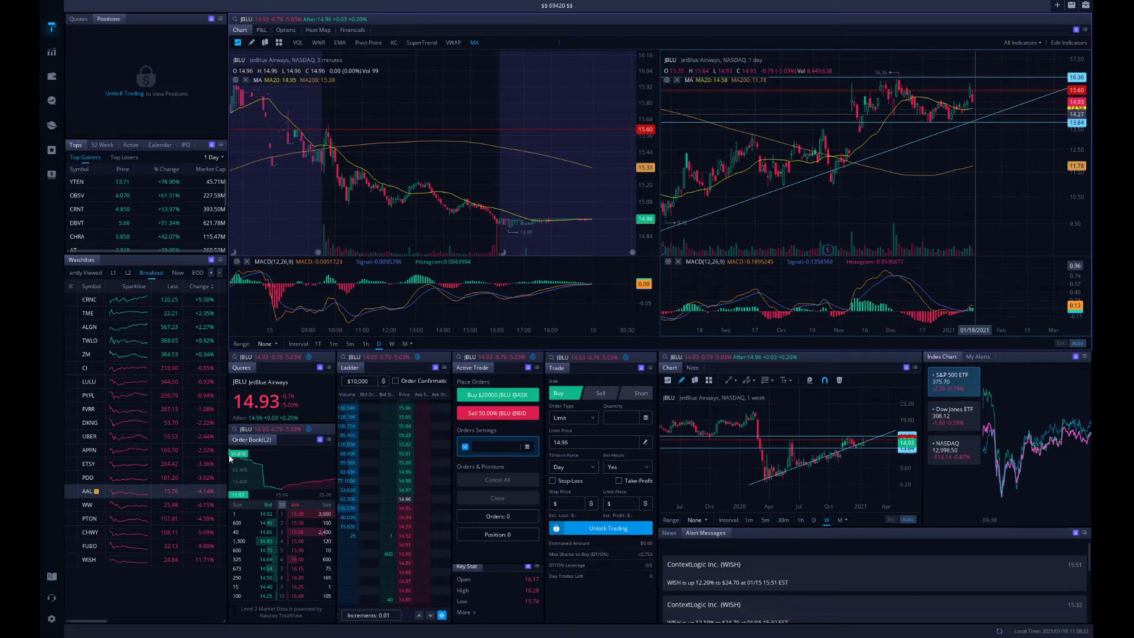
# Flip to PDD and AAL from the watchlist, then reload JBLU across the linked panels
pyautogui.click(201, 477)
pyautogui.click(190, 494)
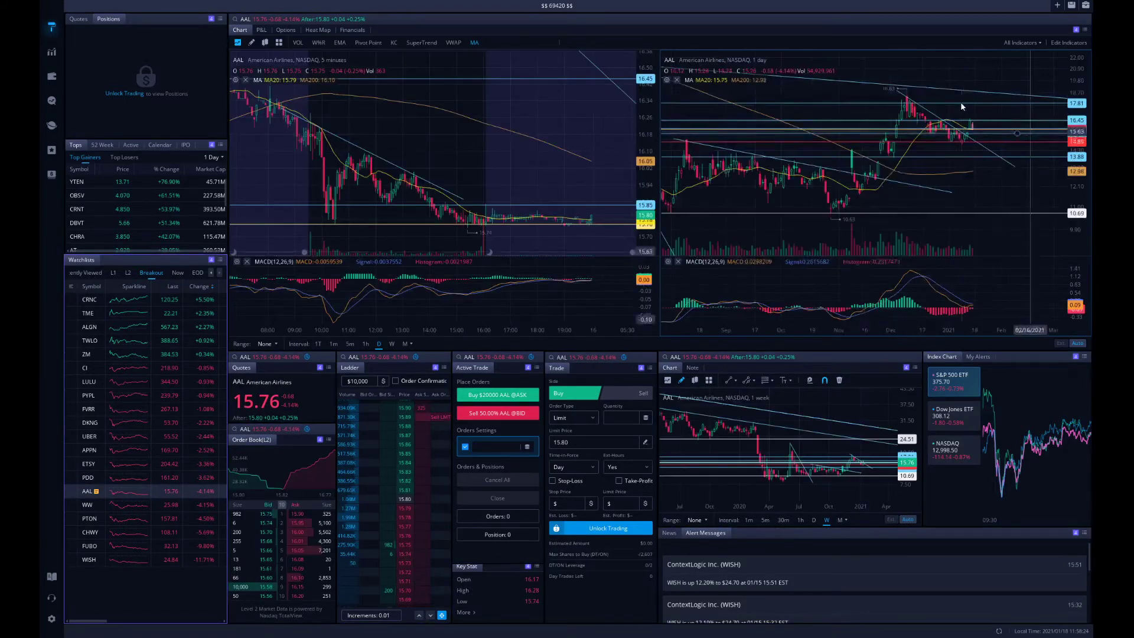
pyautogui.click(250, 60)
pyautogui.write('jblu')
pyautogui.press('Return')
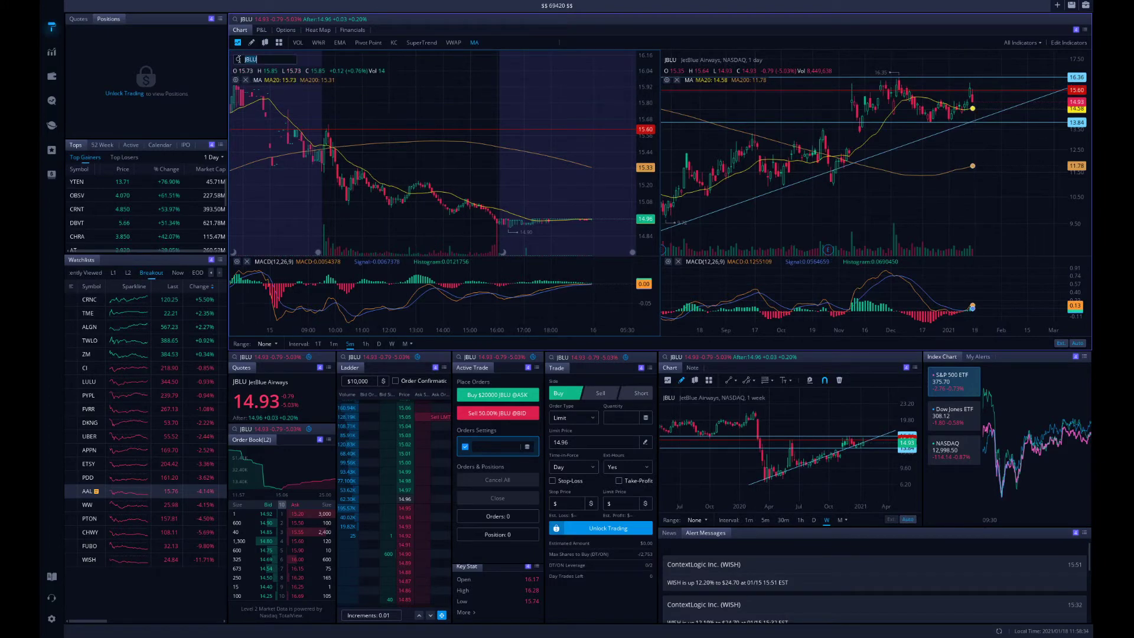
# Load SAVE into all linked panels and zoom its daily chart out to June 2020
pyautogui.press('Return')
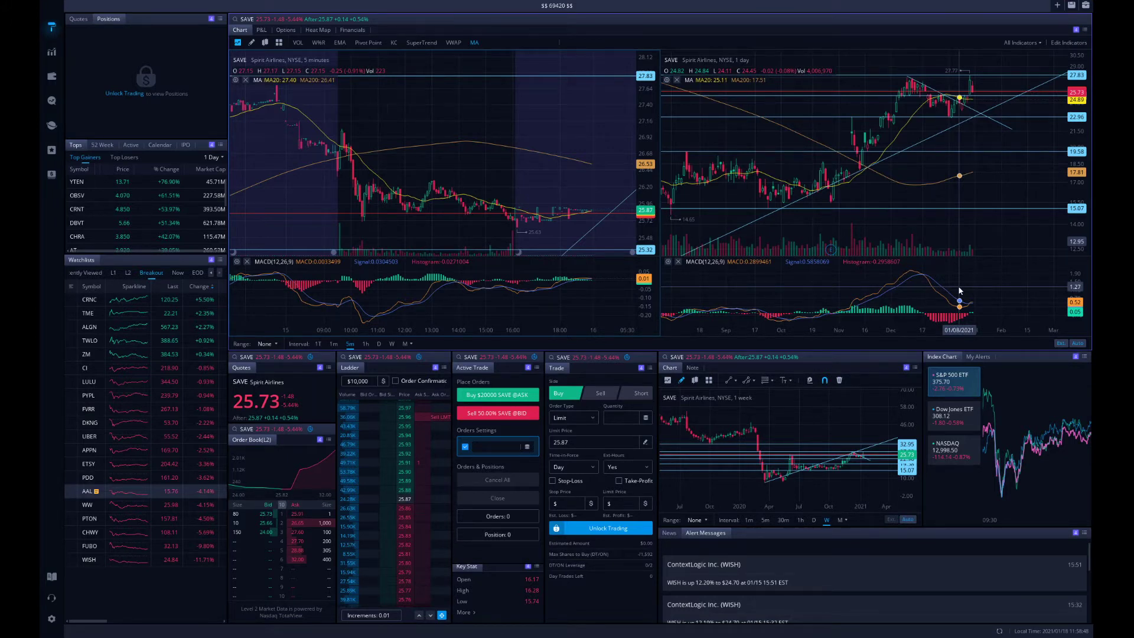
pyautogui.scroll(-1, 962, 271)
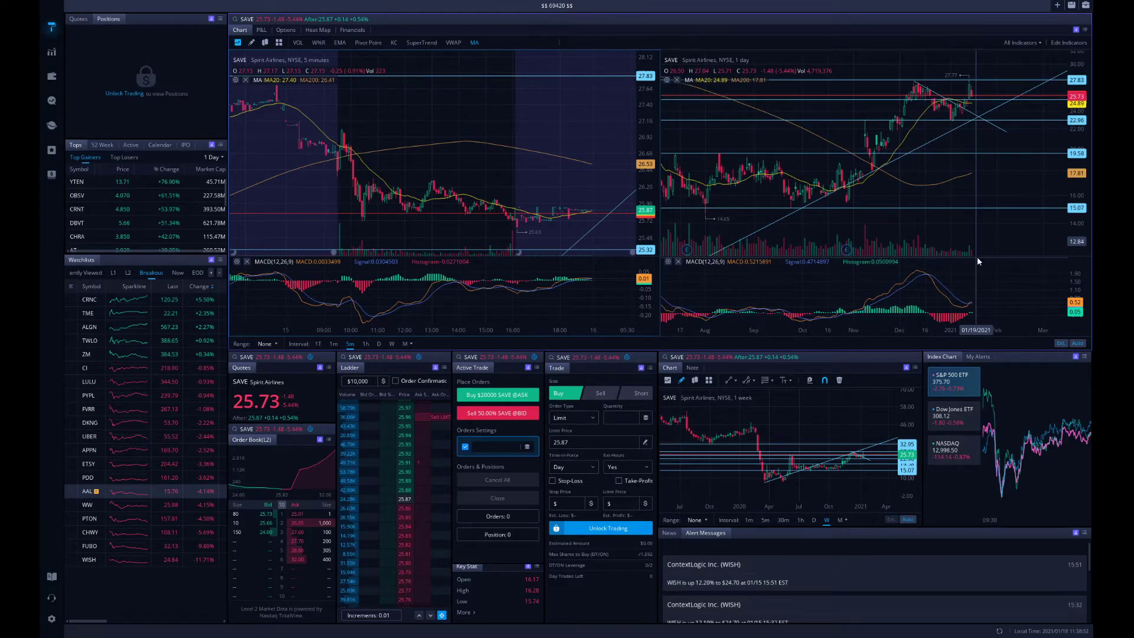
pyautogui.scroll(-4, 977, 256)
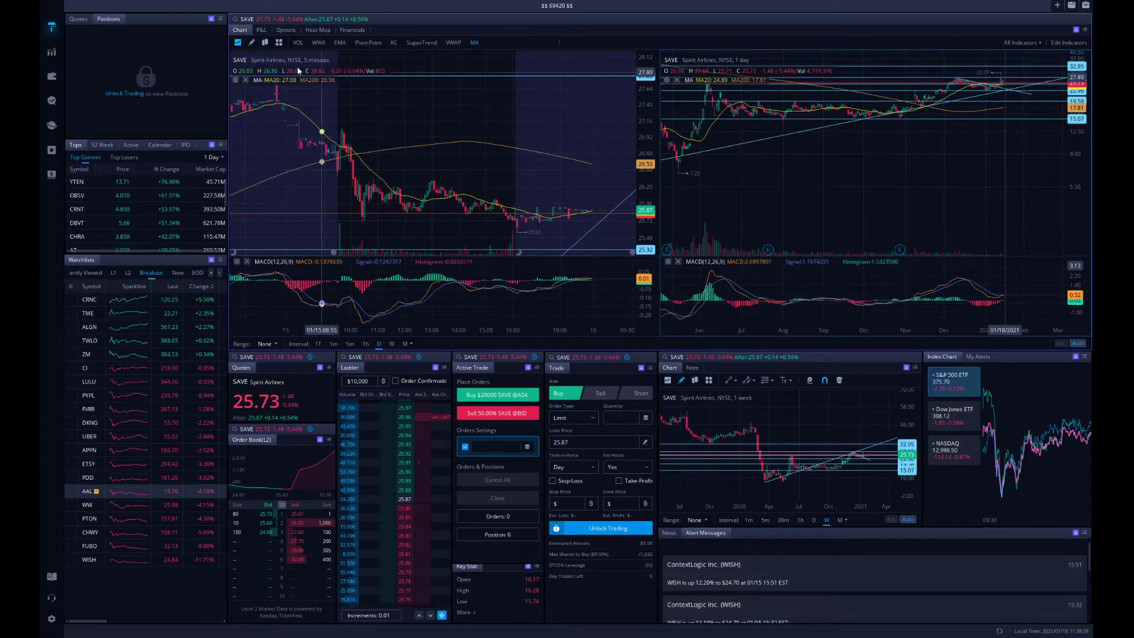
# Load Delta Air (DAL) into all linked panels
pyautogui.click(246, 61)
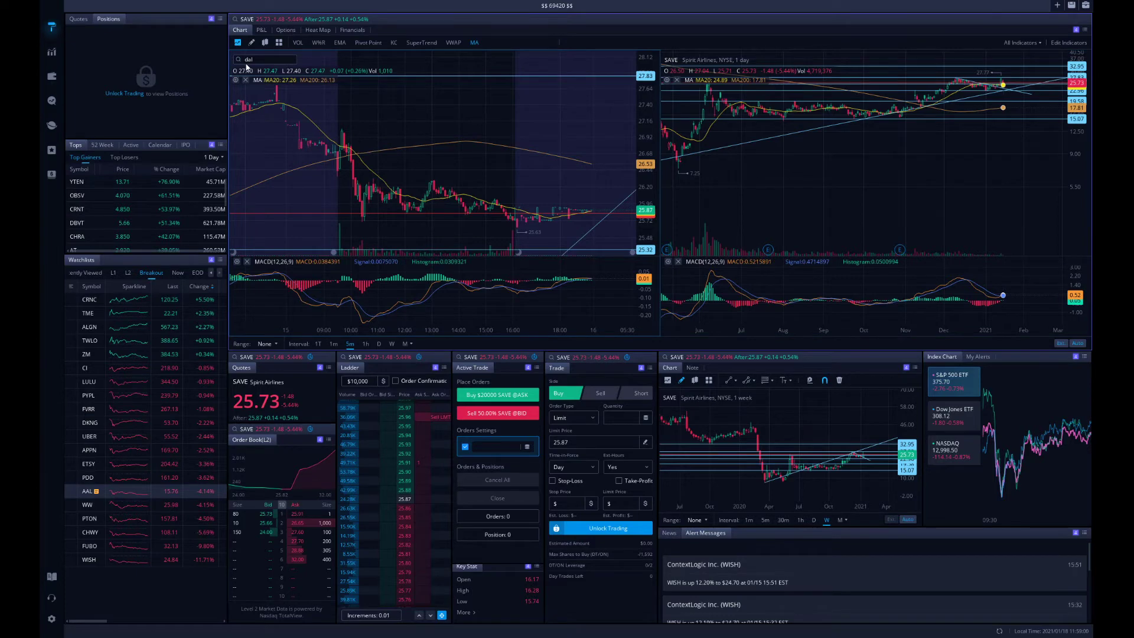
pyautogui.write('dal')
pyautogui.press('Return')
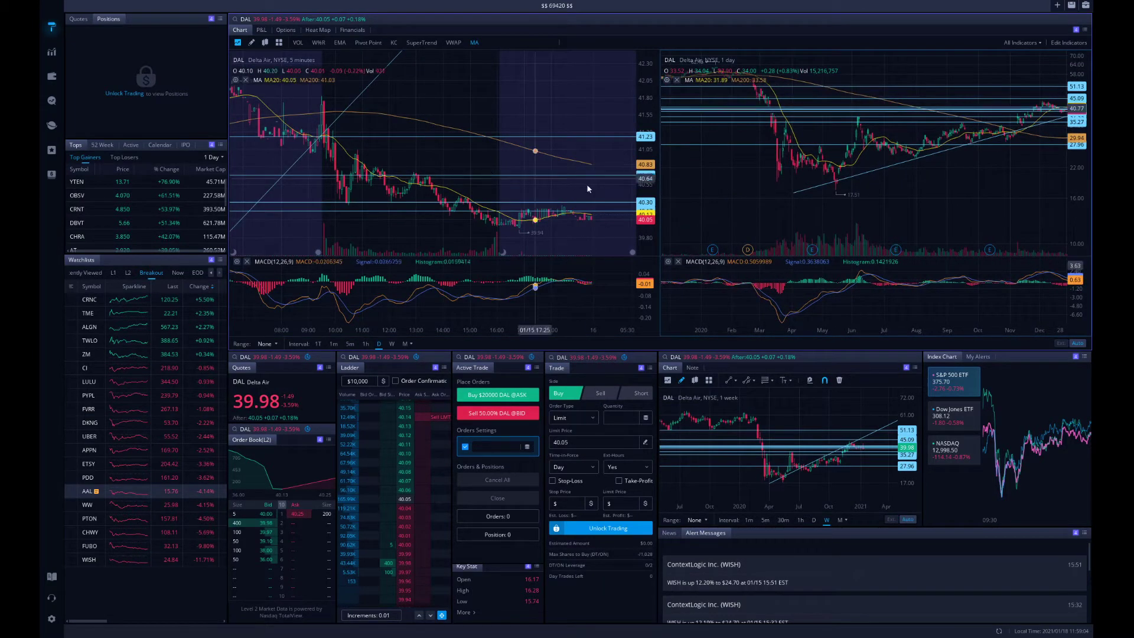
# Switch DAL's larger chart from daily to weekly candles and adjust its zoom
pyautogui.scroll(-5, 848, 195)
pyautogui.scroll(-5, 957, 193)
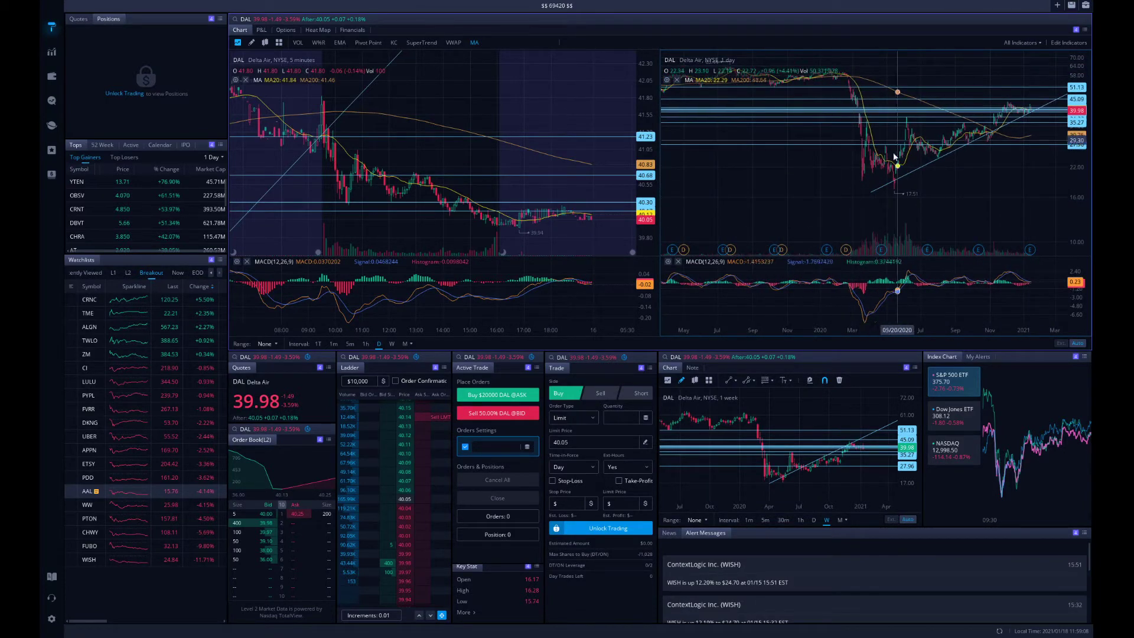
pyautogui.click(393, 344)
pyautogui.scroll(-3, 885, 217)
pyautogui.scroll(1, 1001, 186)
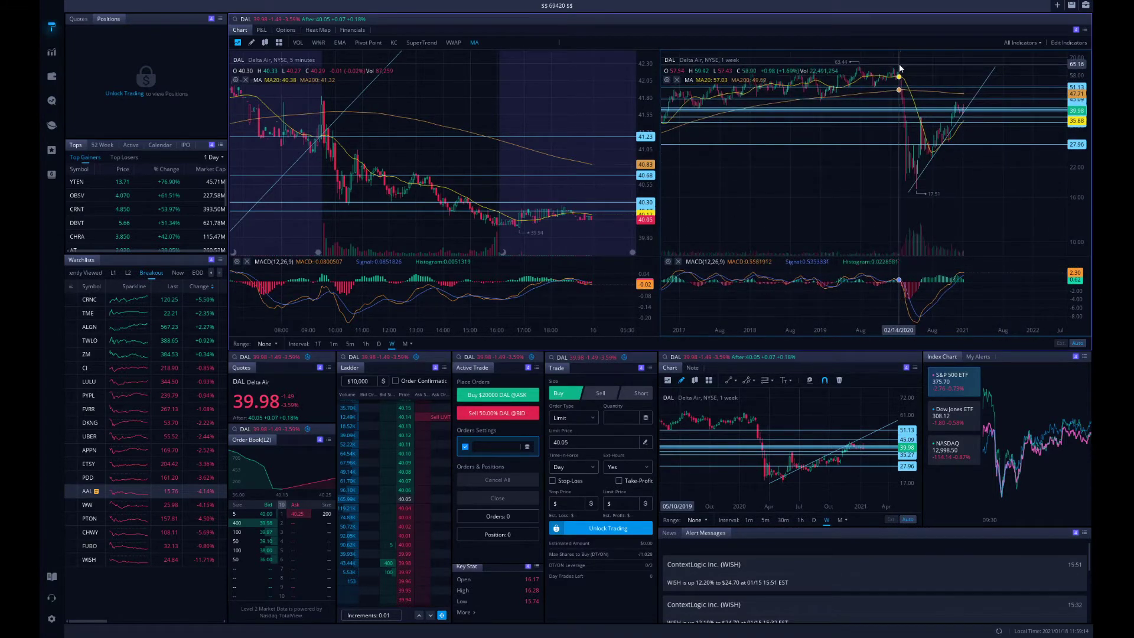
pyautogui.click(241, 60)
# Load Spirit Airlines (SAVE), correcting the mistyped SAVA, and zoom its weekly chart on 2020–2021
pyautogui.write('sava')
pyautogui.press('Return')
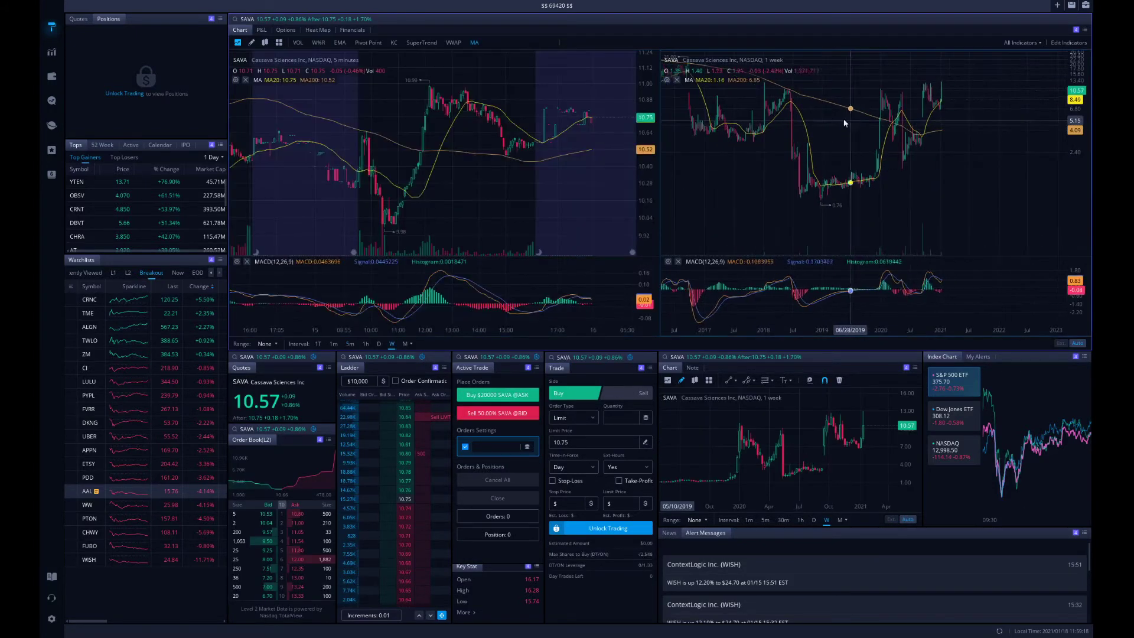
pyautogui.click(240, 59)
pyautogui.write('save')
pyautogui.press('Return')
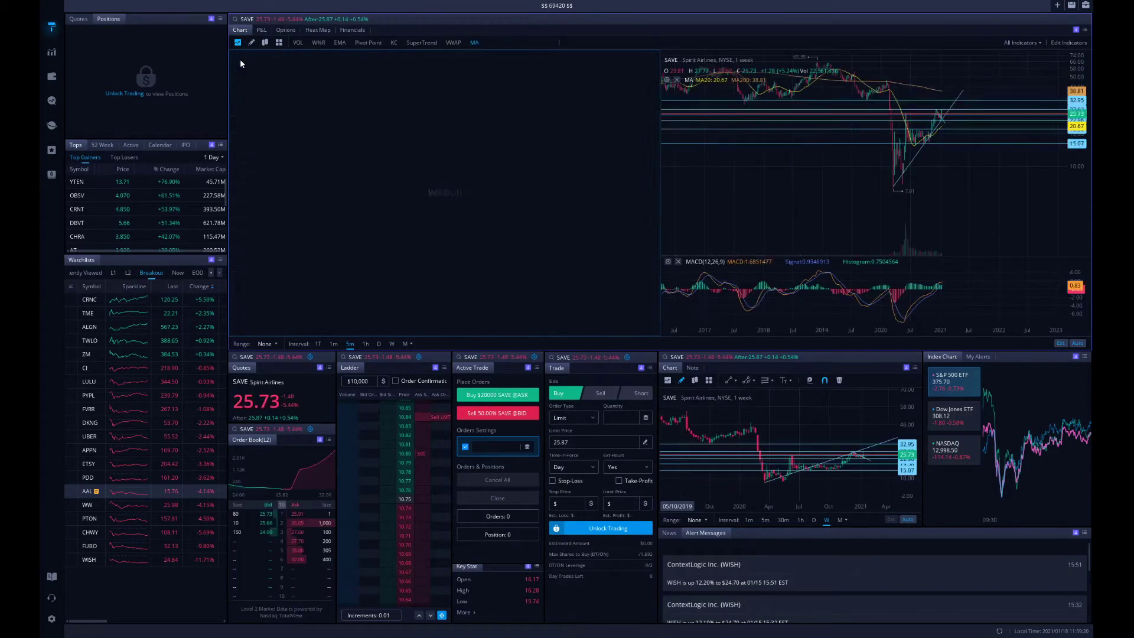
pyautogui.scroll(1, 966, 174)
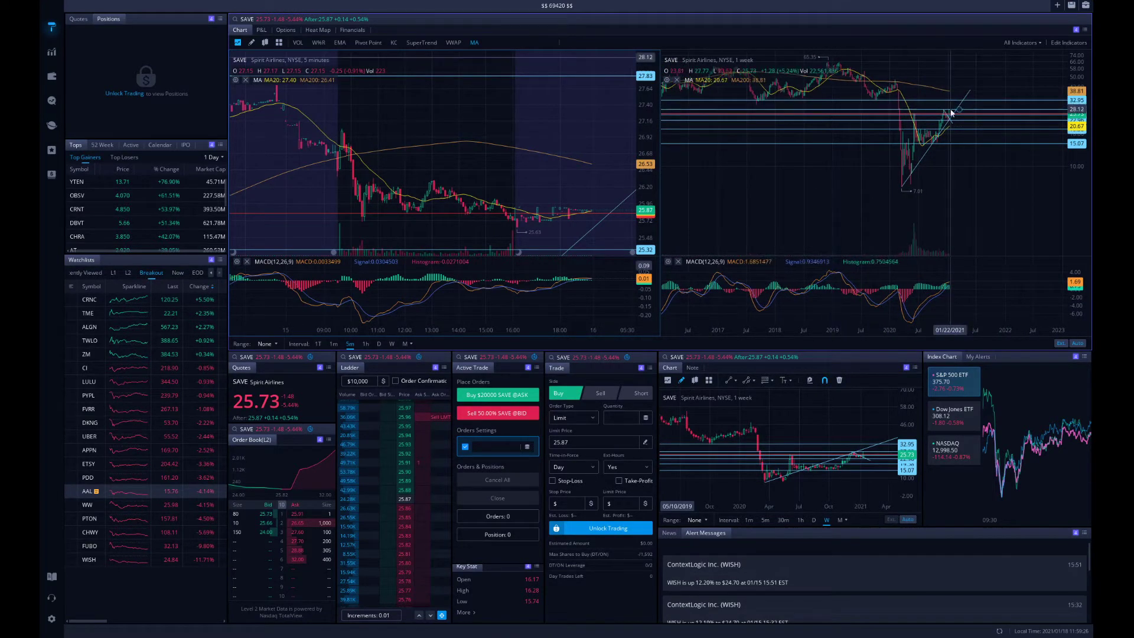
pyautogui.scroll(6, 958, 110)
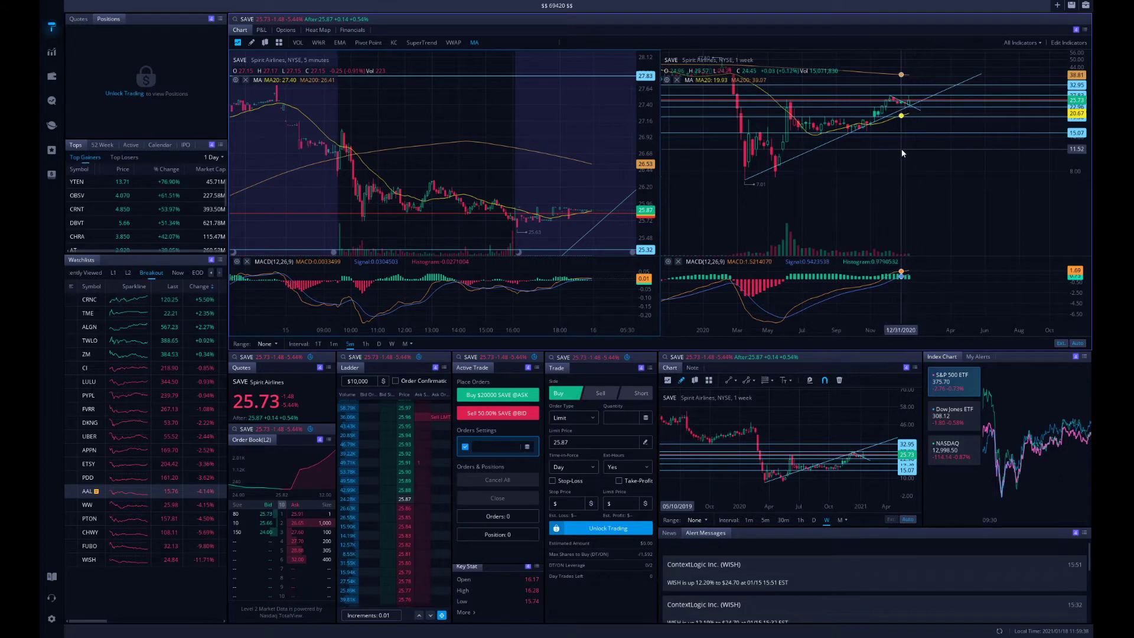
pyautogui.scroll(-3, 825, 239)
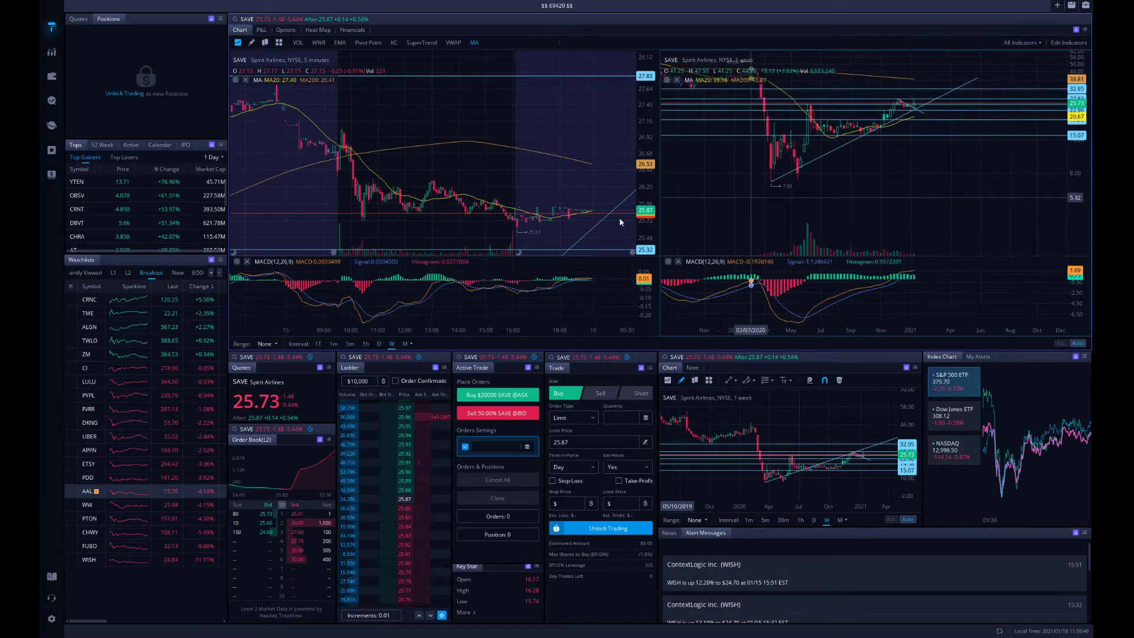
# Load WW from the watchlist and shift its weekly chart toward 2020–2021
pyautogui.click(168, 505)
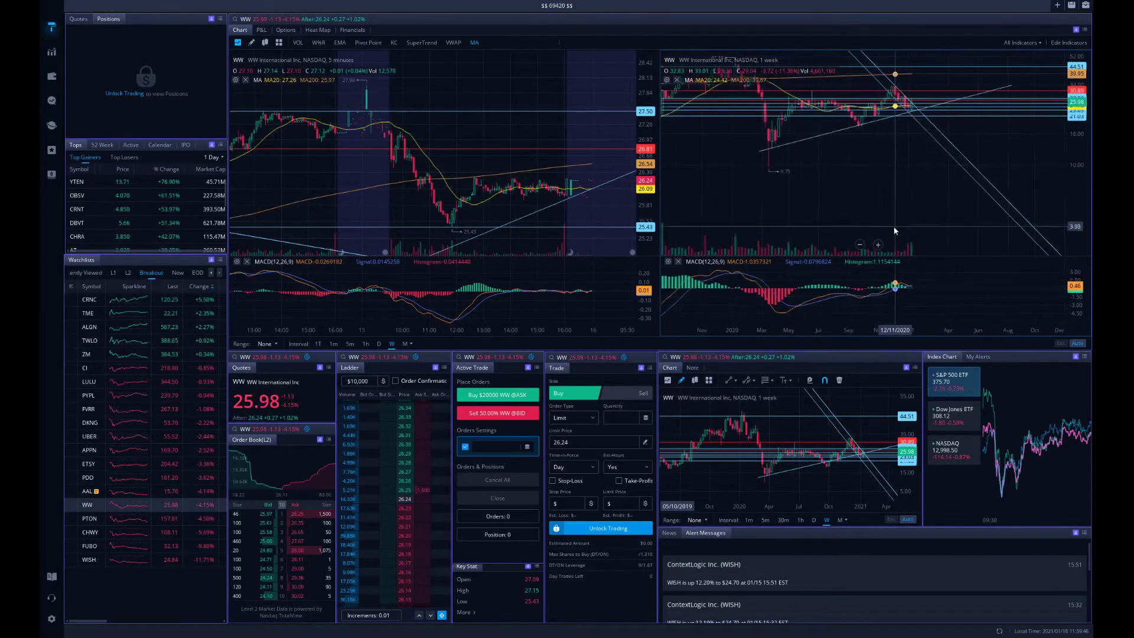
pyautogui.scroll(-5, 894, 225)
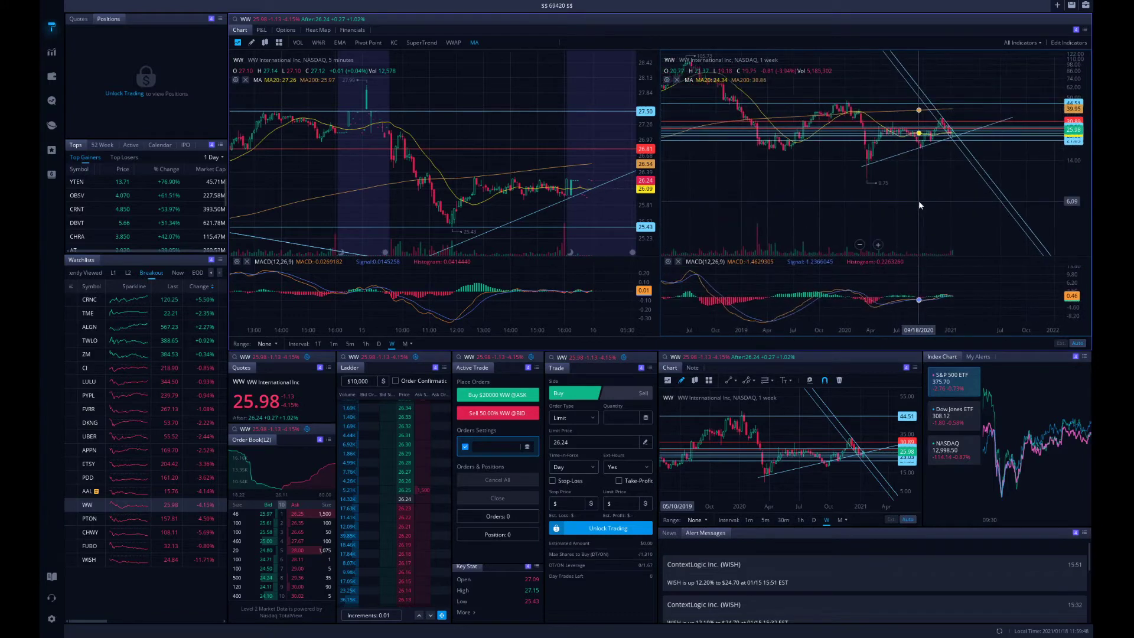
pyautogui.moveTo(919, 200); pyautogui.dragTo(899, 199)
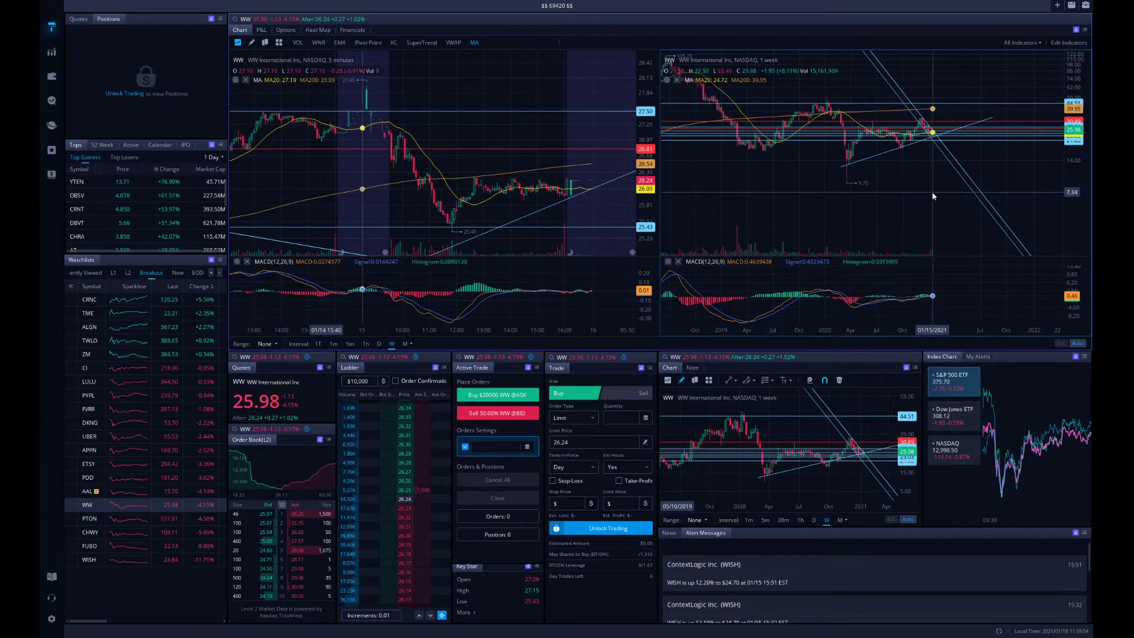
pyautogui.scroll(3, 944, 192)
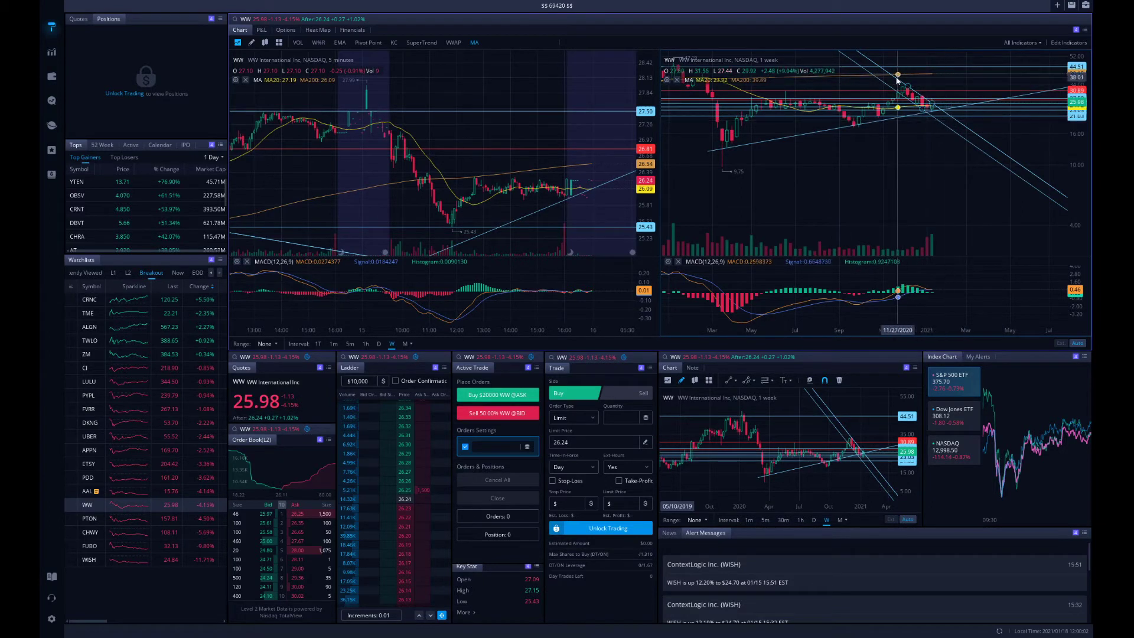
# Switch WW's larger chart to daily candles and adjust its zoom
pyautogui.click(379, 343)
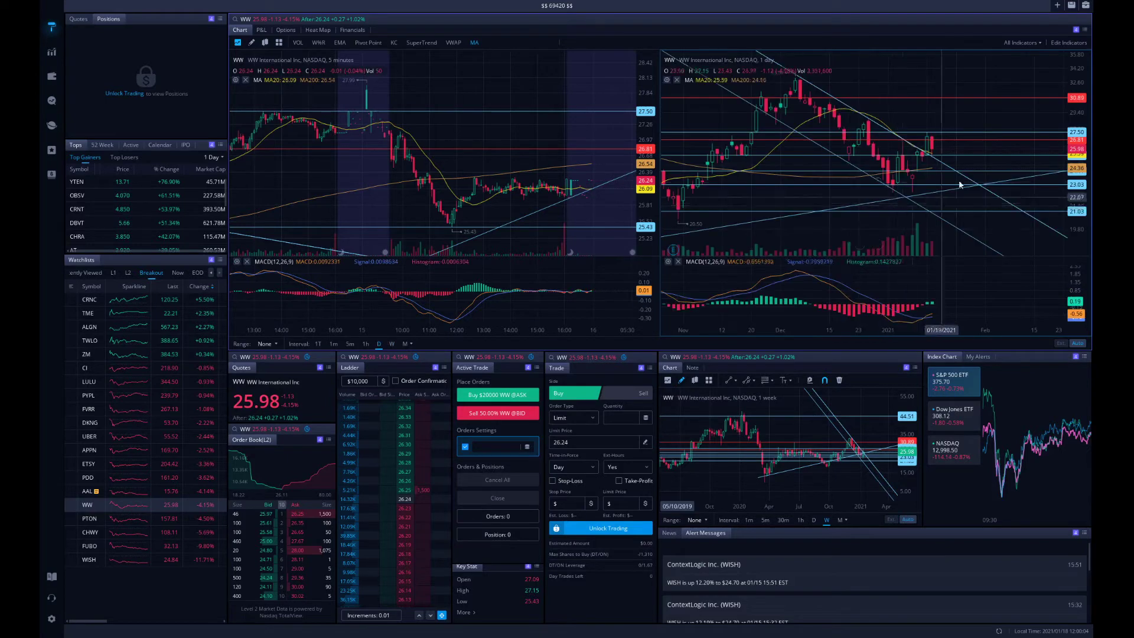
pyautogui.scroll(-5, 967, 169)
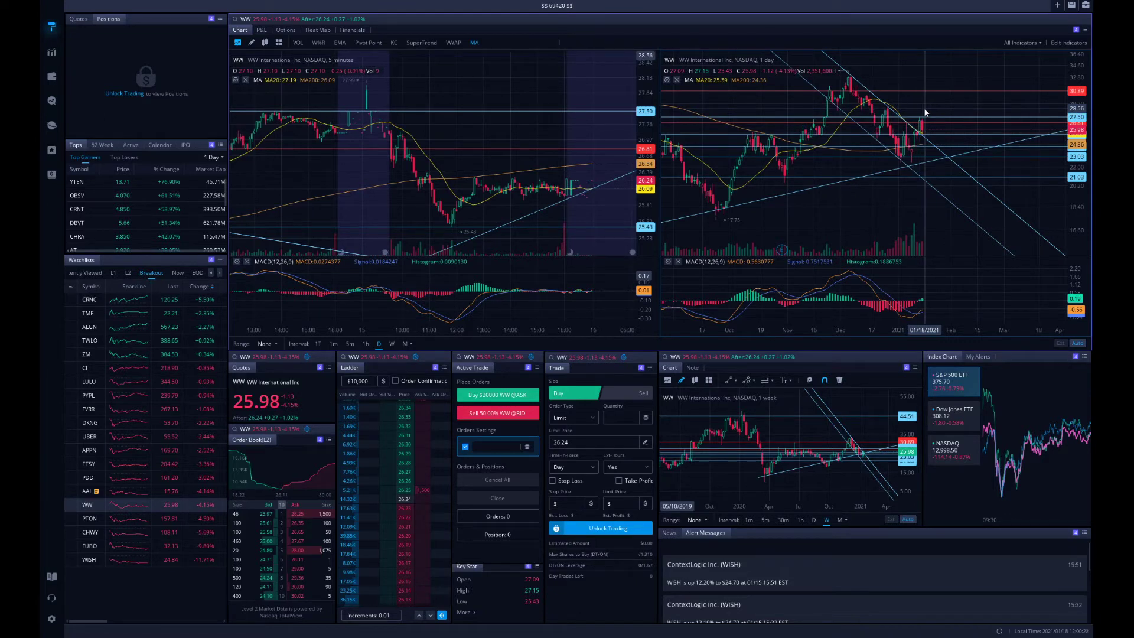
pyautogui.scroll(2, 924, 107)
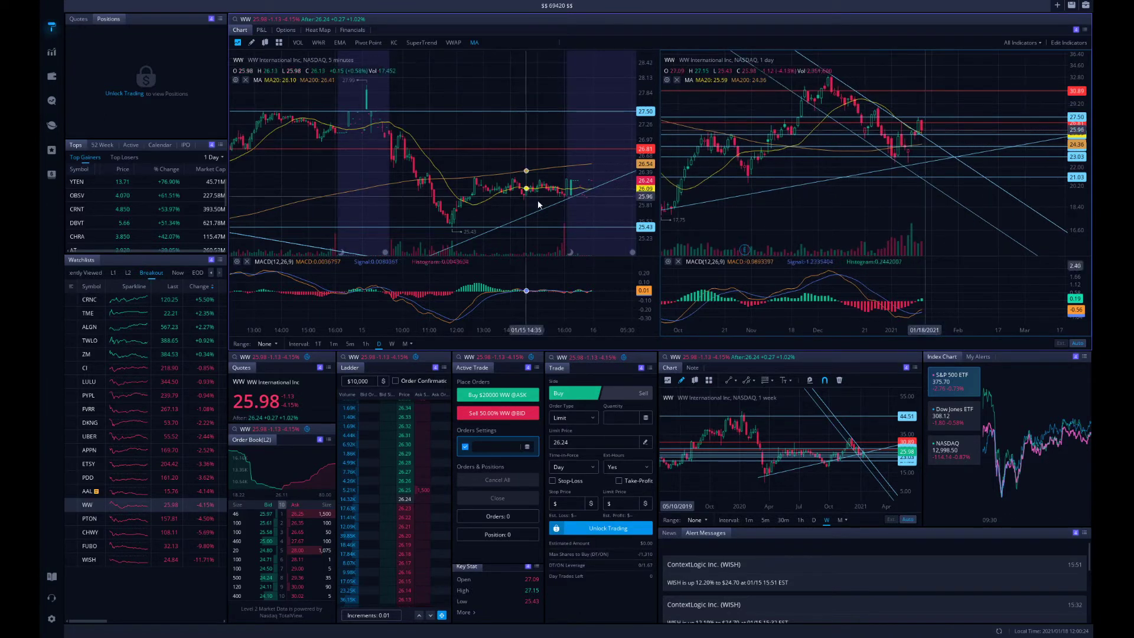
pyautogui.scroll(-4, 933, 136)
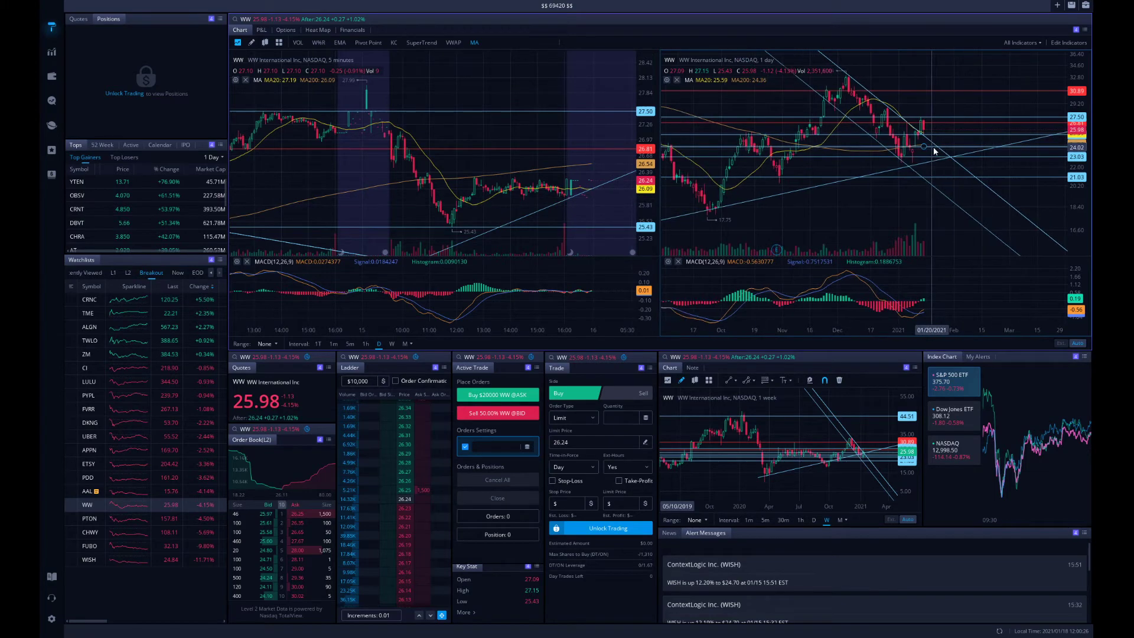
pyautogui.scroll(-1, 920, 202)
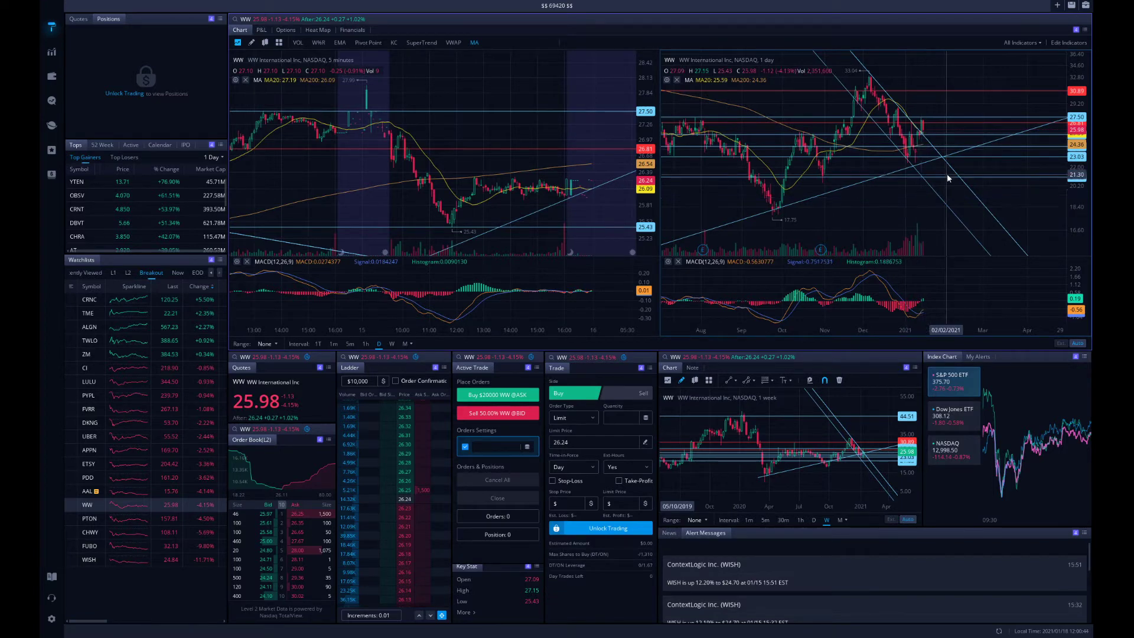
pyautogui.scroll(-4, 947, 173)
# Pan the daily WW chart back to the March 2020 9.75 low, then forward to recent months
pyautogui.moveTo(943, 161); pyautogui.dragTo(981, 213)
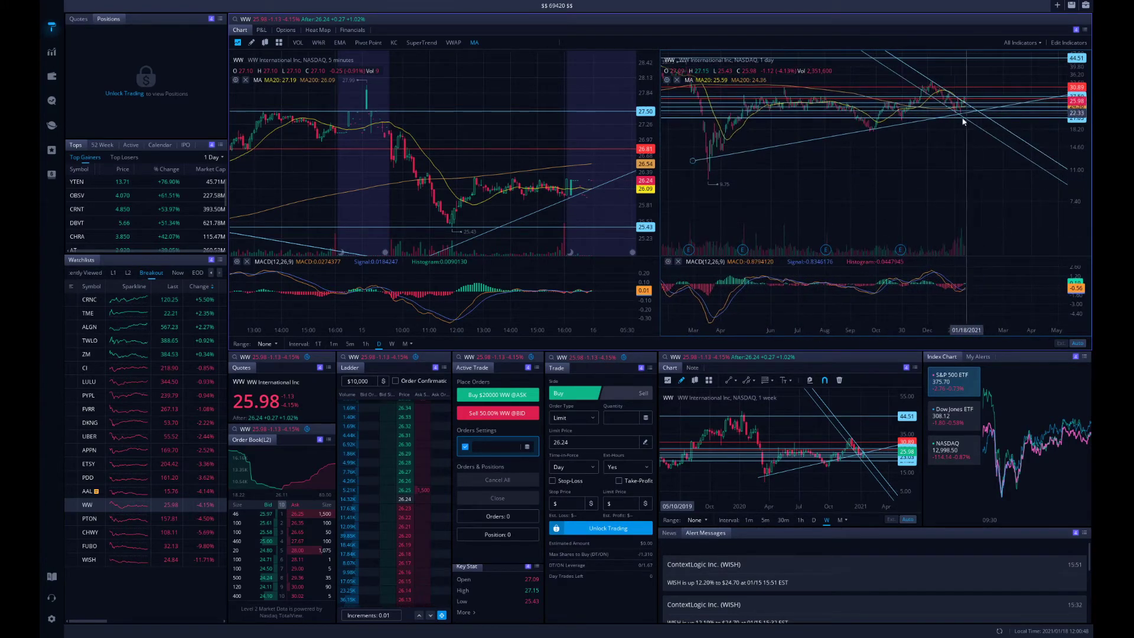
pyautogui.scroll(-3, 911, 143)
pyautogui.scroll(5, 954, 192)
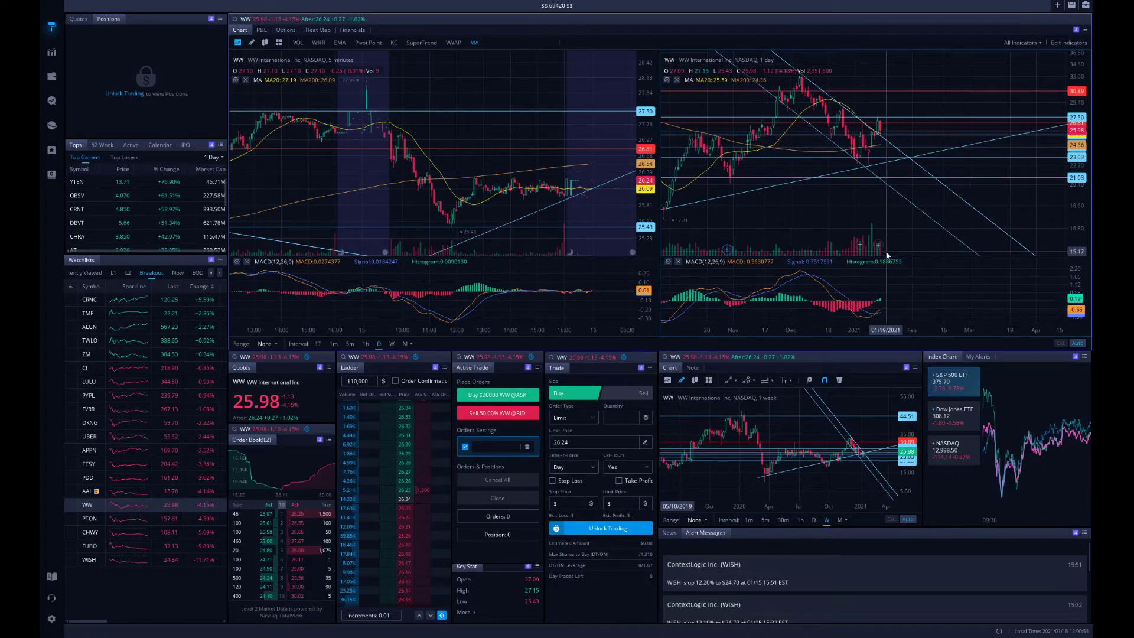
pyautogui.moveTo(808, 260); pyautogui.dragTo(971, 232)
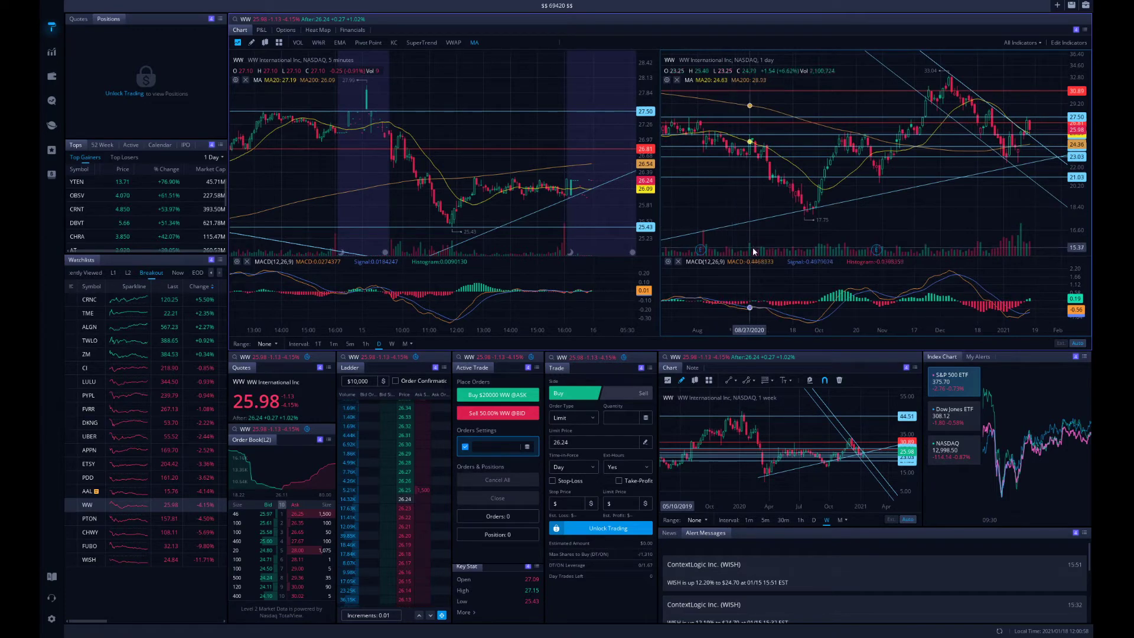
pyautogui.moveTo(756, 252); pyautogui.dragTo(717, 240)
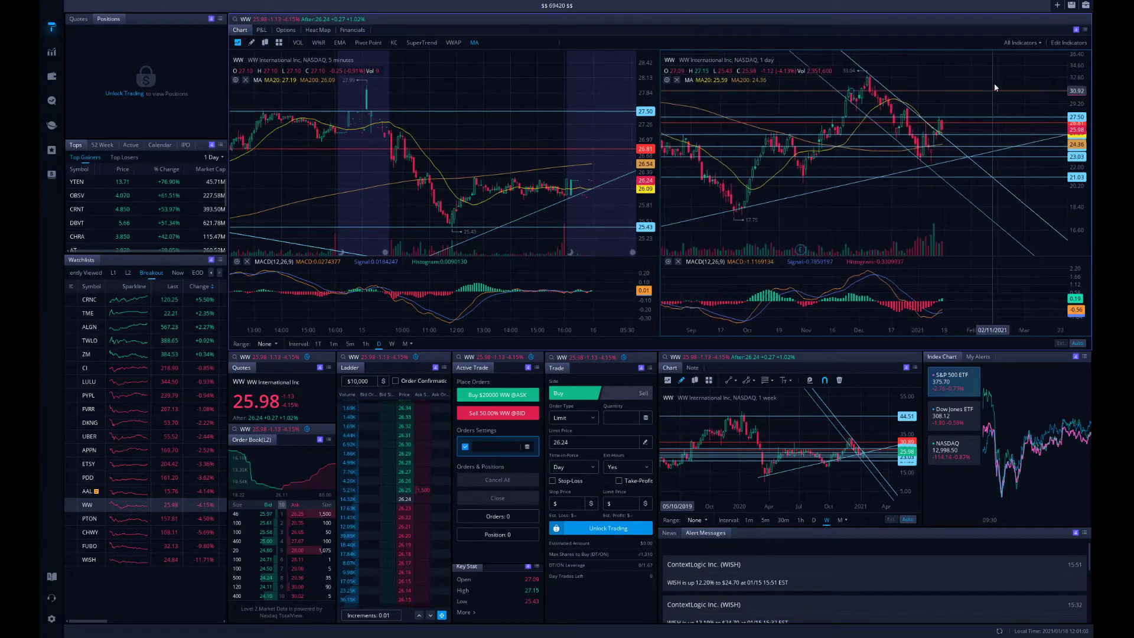
pyautogui.scroll(-3, 870, 177)
pyautogui.scroll(-5, 914, 187)
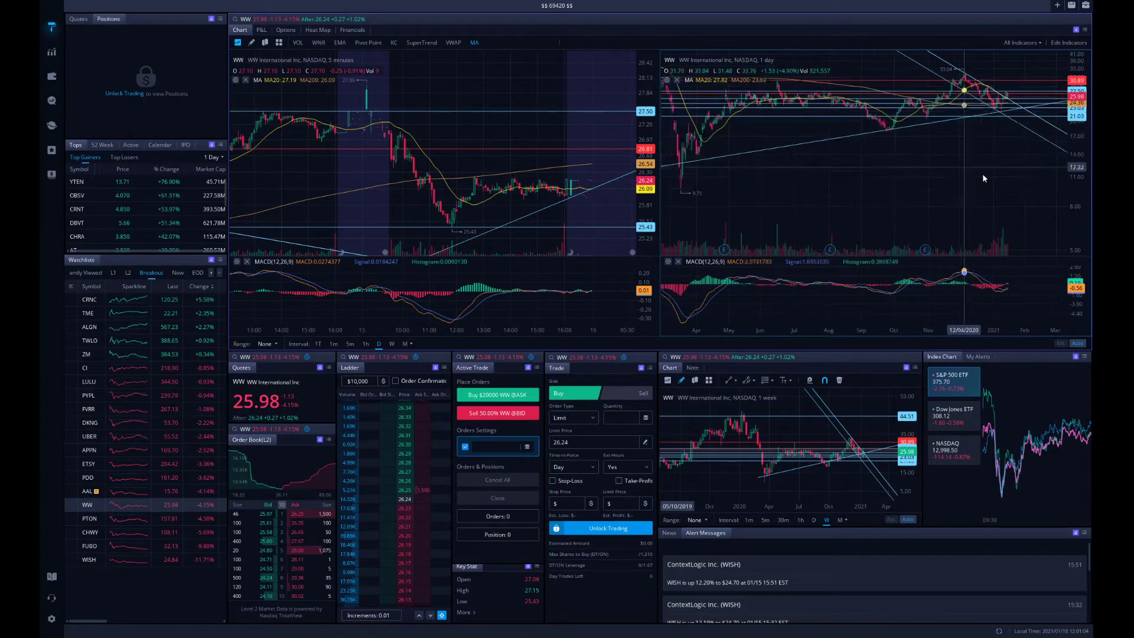
pyautogui.scroll(3, 951, 172)
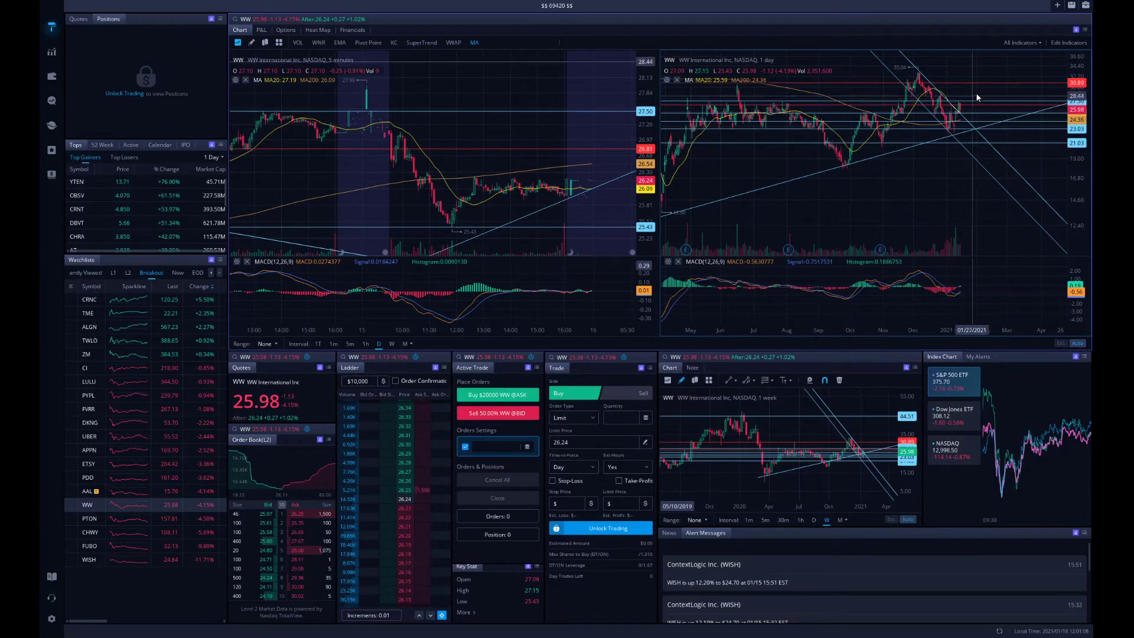
pyautogui.scroll(-1, 933, 168)
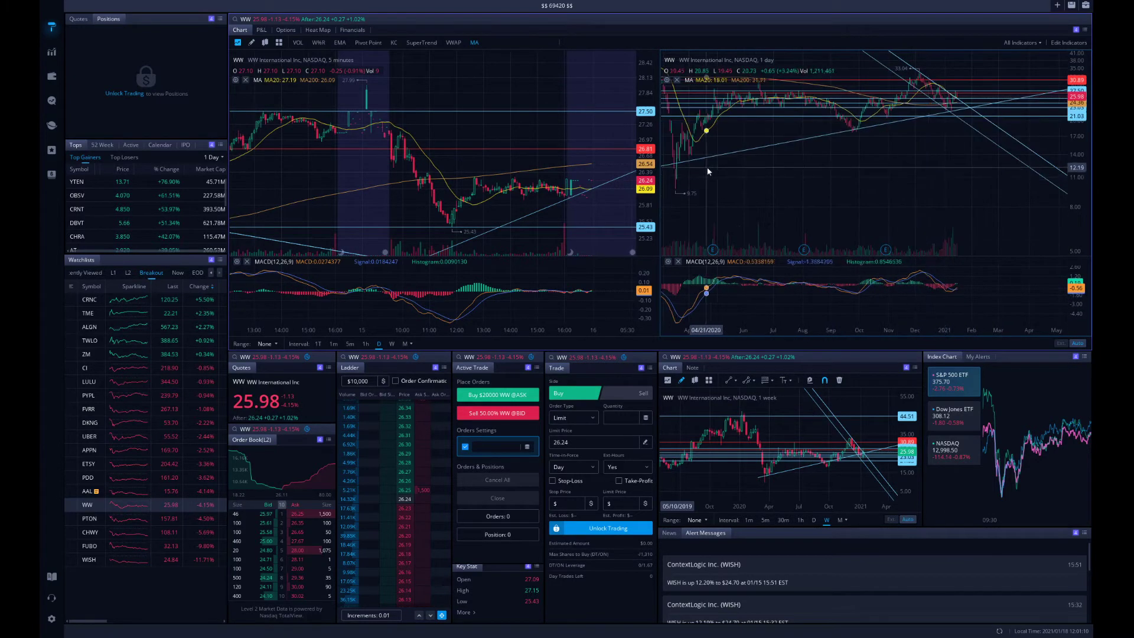
pyautogui.scroll(-1, 916, 177)
pyautogui.scroll(2, 910, 199)
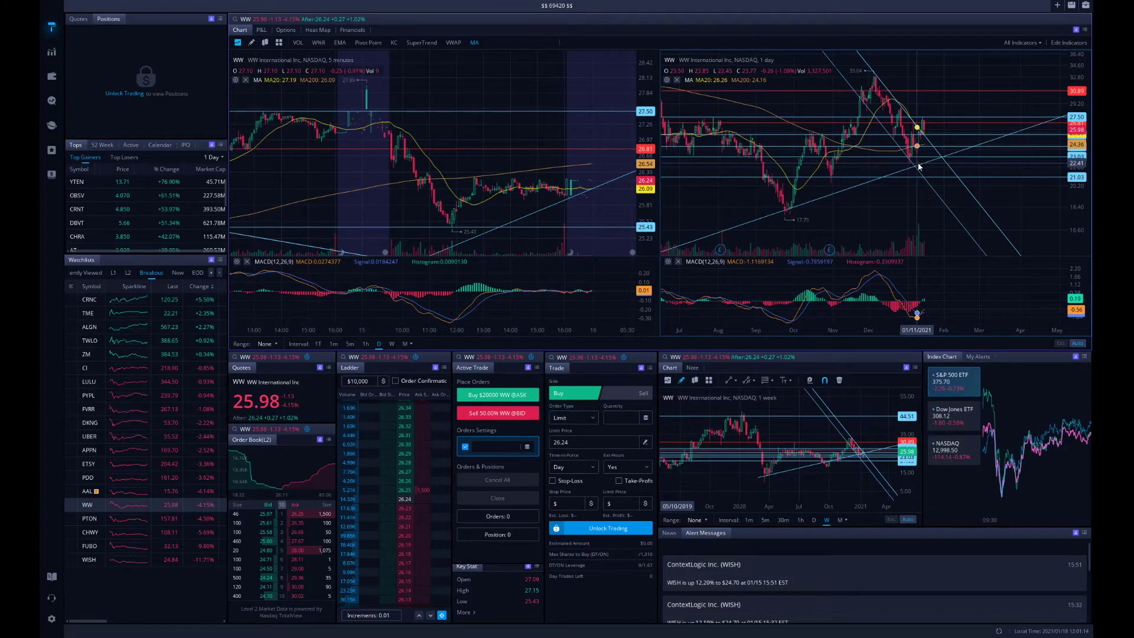
pyautogui.scroll(1, 924, 161)
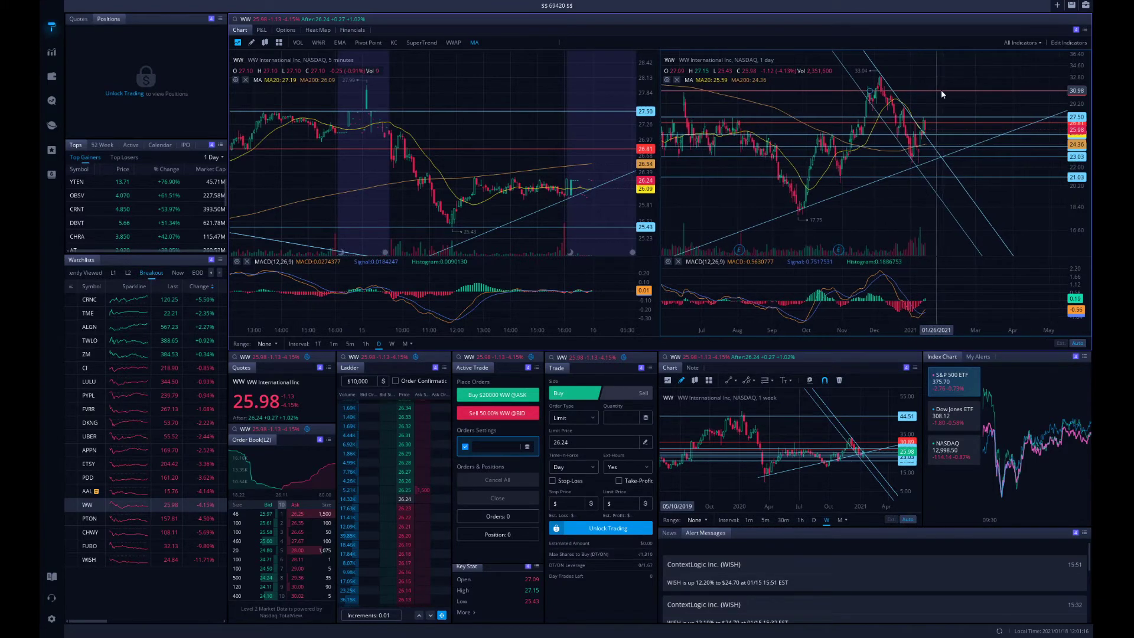
pyautogui.scroll(1, 934, 171)
pyautogui.scroll(1, 929, 168)
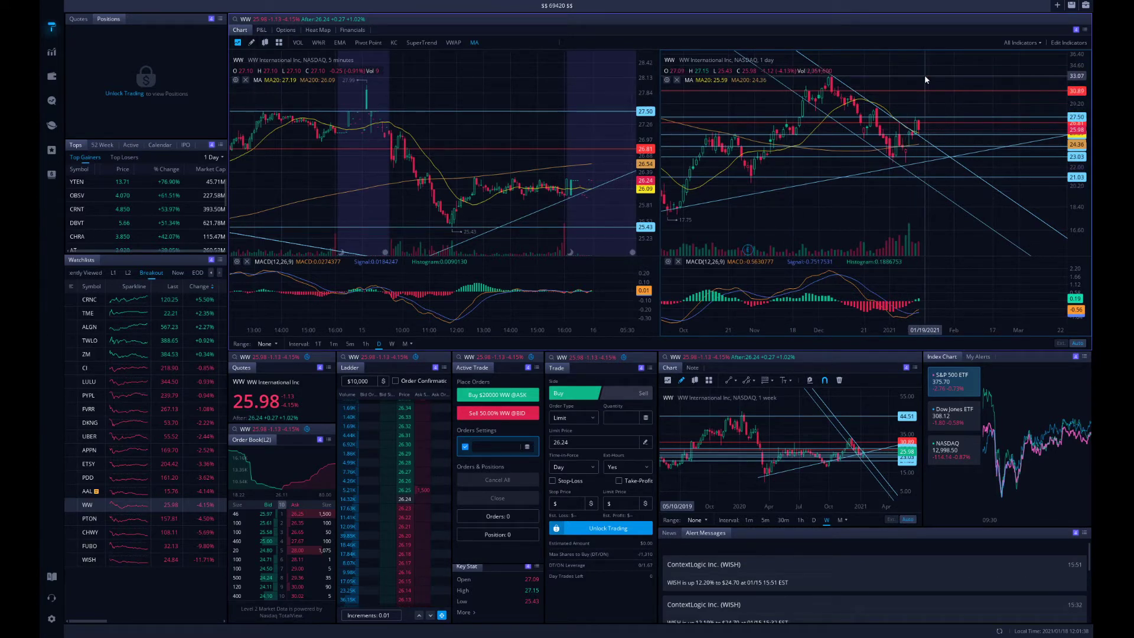
pyautogui.scroll(-3, 921, 80)
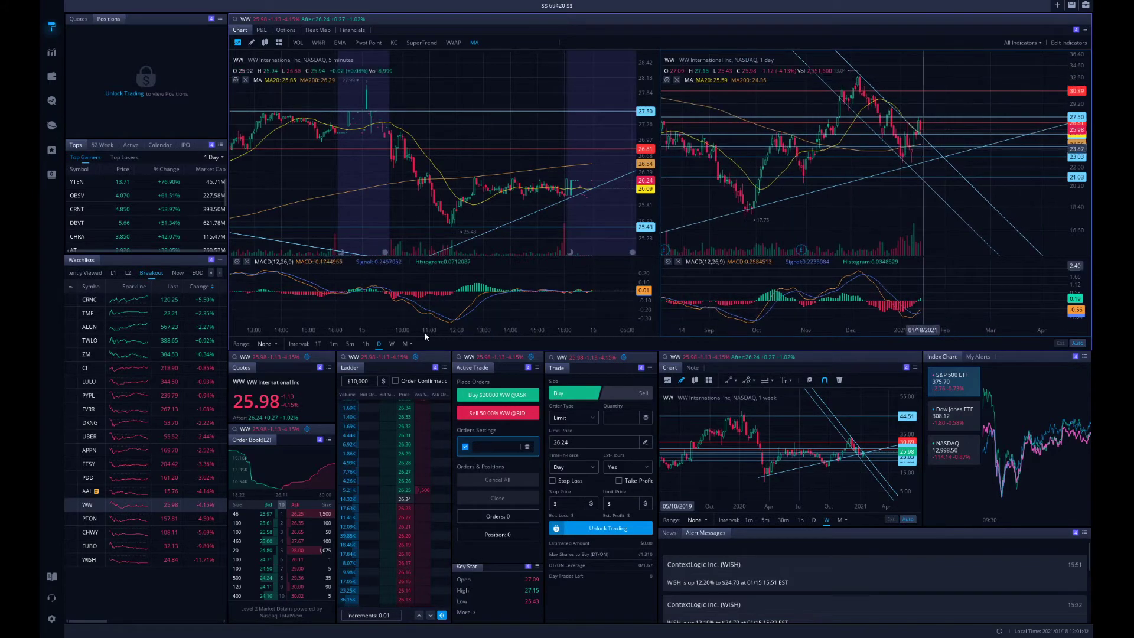
# Switch WW's larger chart to monthly candles and zoom out across the years
pyautogui.click(402, 343)
pyautogui.scroll(-3, 964, 190)
pyautogui.scroll(-3, 969, 198)
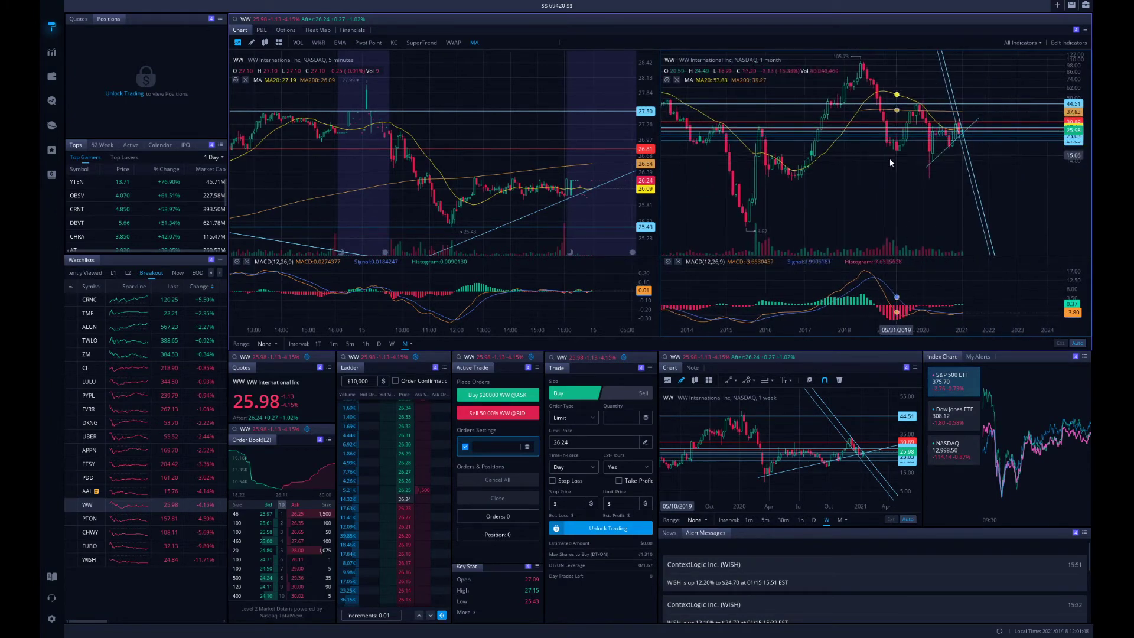
pyautogui.scroll(-3, 874, 167)
pyautogui.scroll(-5, 876, 159)
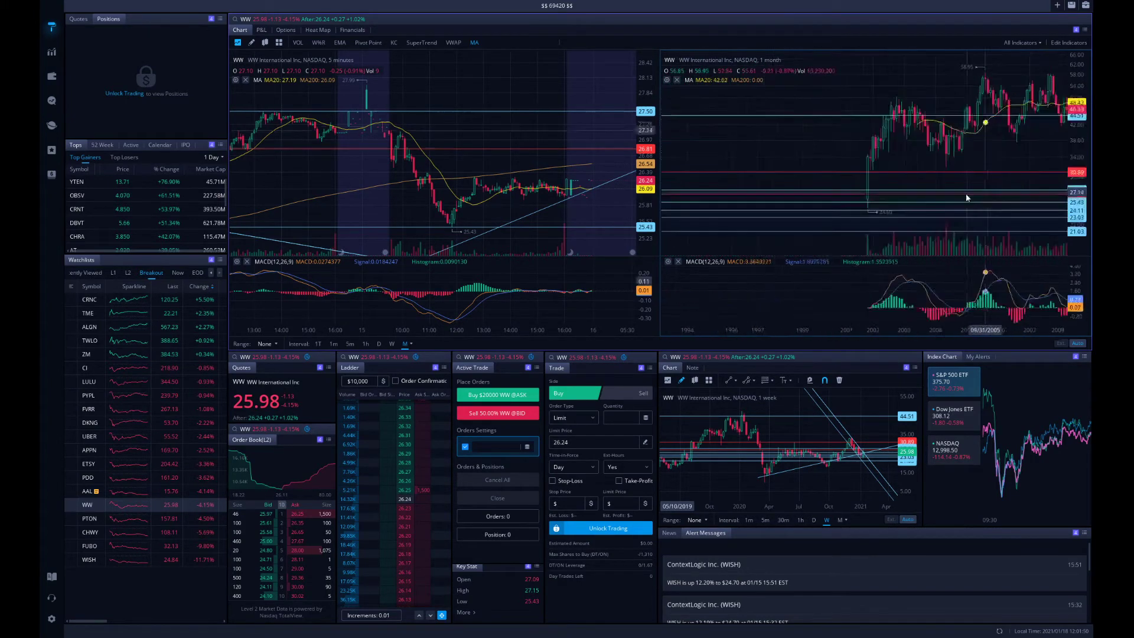
pyautogui.scroll(-2, 828, 155)
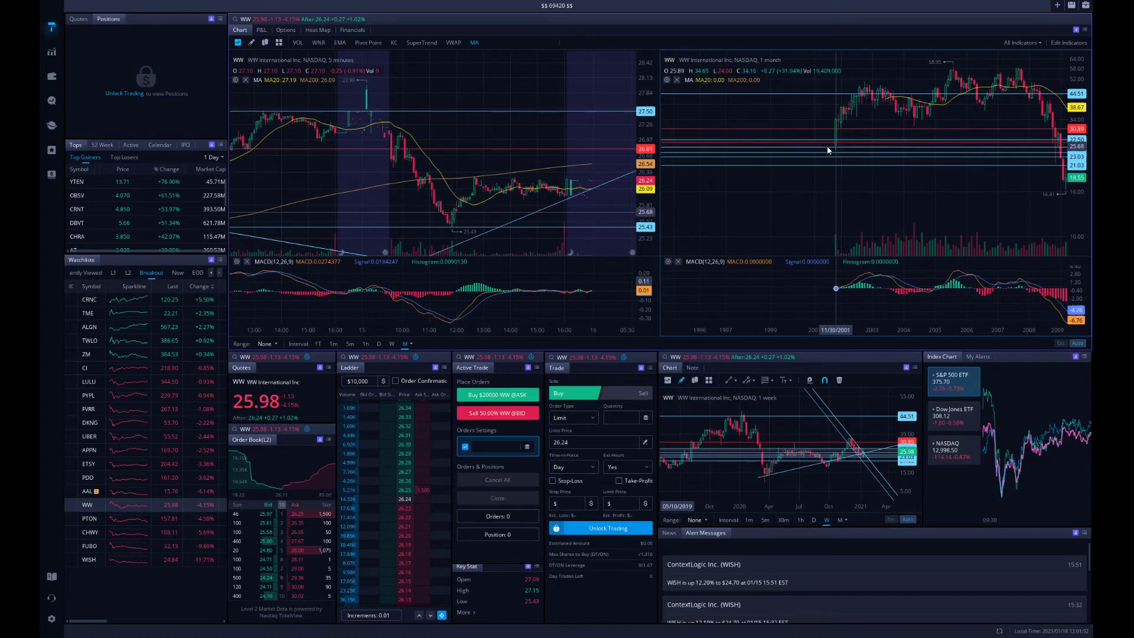
pyautogui.scroll(-5, 836, 140)
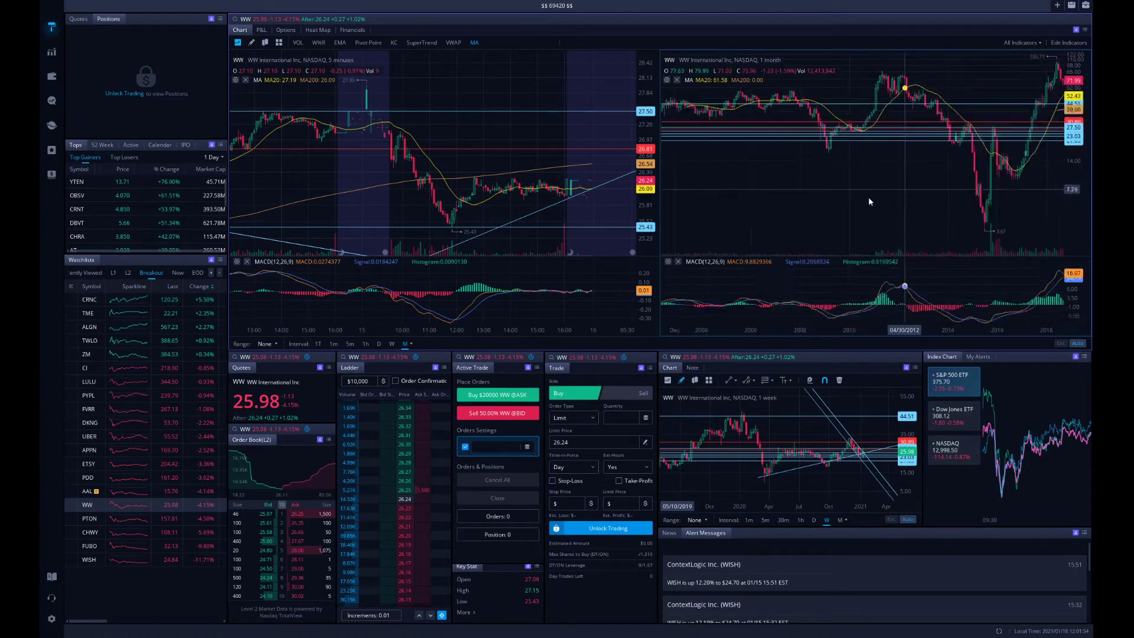
pyautogui.scroll(-3, 983, 186)
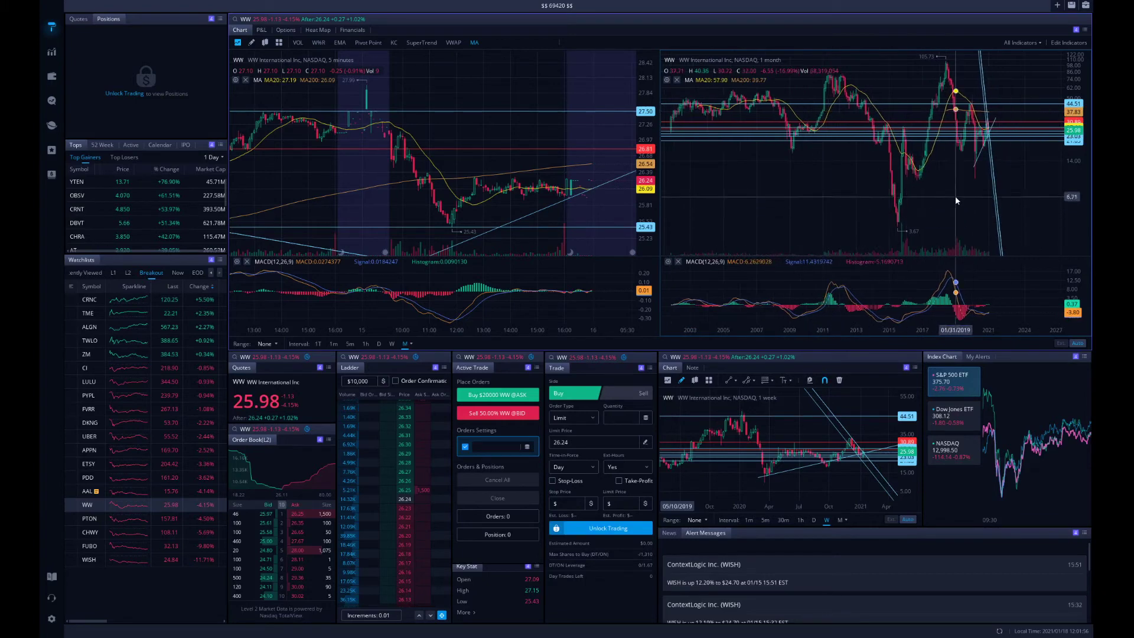
# Frame the monthly WW chart on 2018–2023 and select its existing trend line
pyautogui.moveTo(955, 201); pyautogui.dragTo(997, 196)
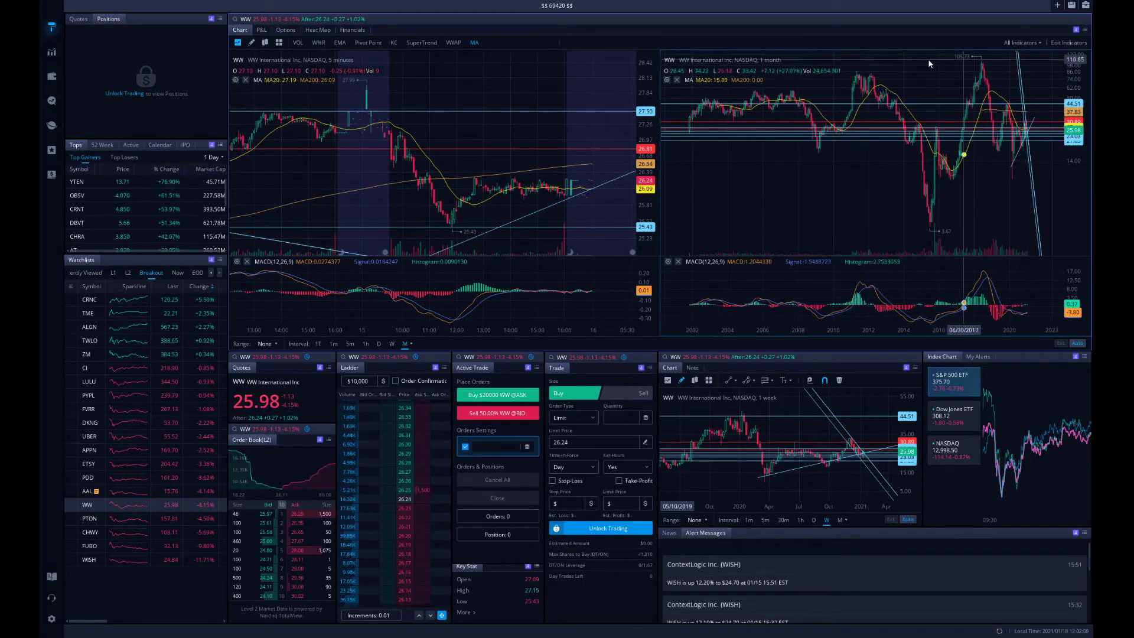
pyautogui.scroll(5, 1033, 80)
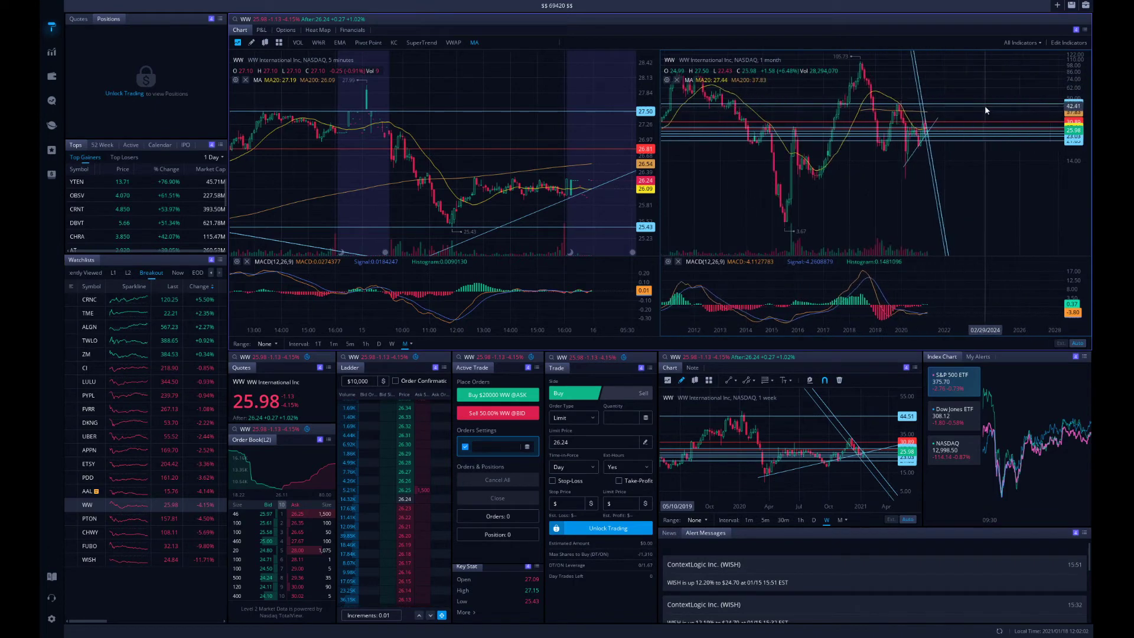
pyautogui.moveTo(986, 154); pyautogui.dragTo(1010, 191)
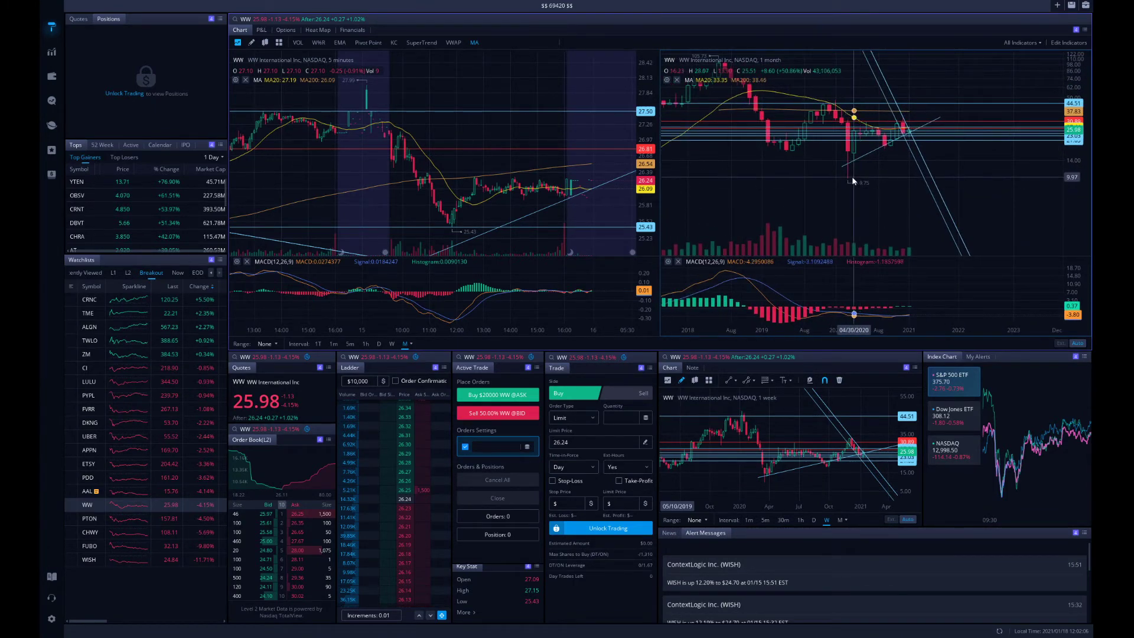
pyautogui.click(865, 158)
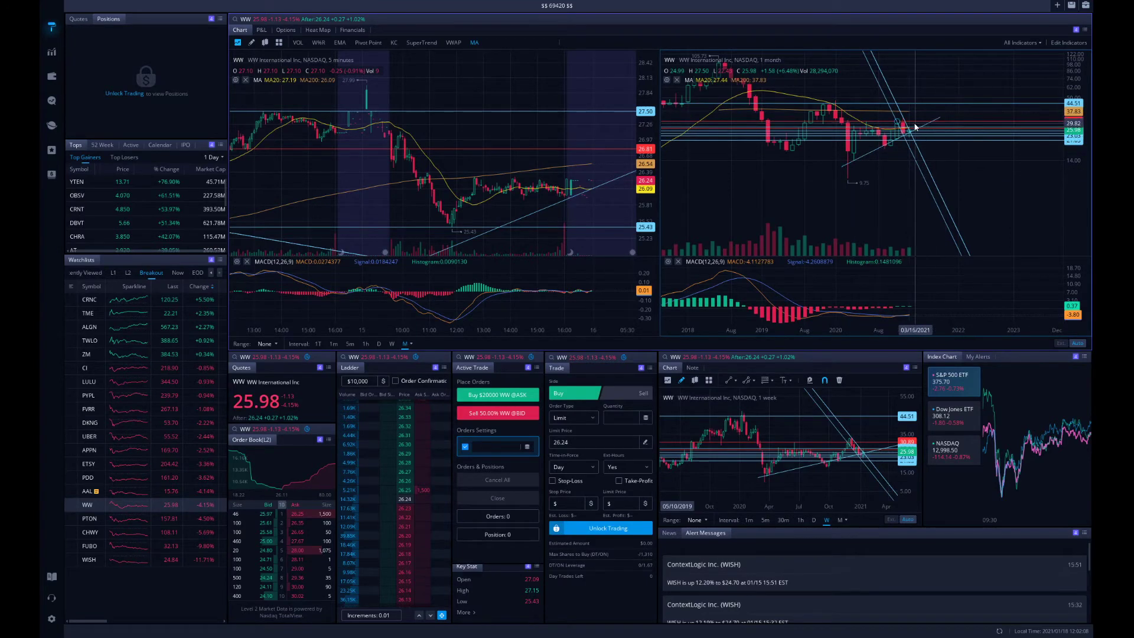
pyautogui.scroll(5, 892, 142)
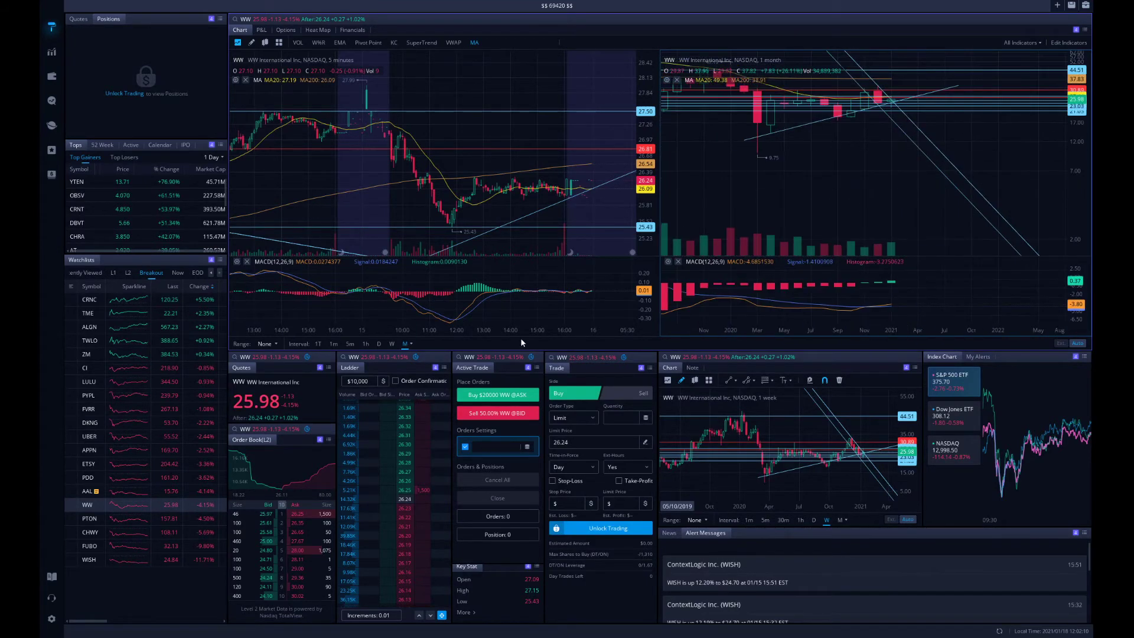
pyautogui.click(379, 344)
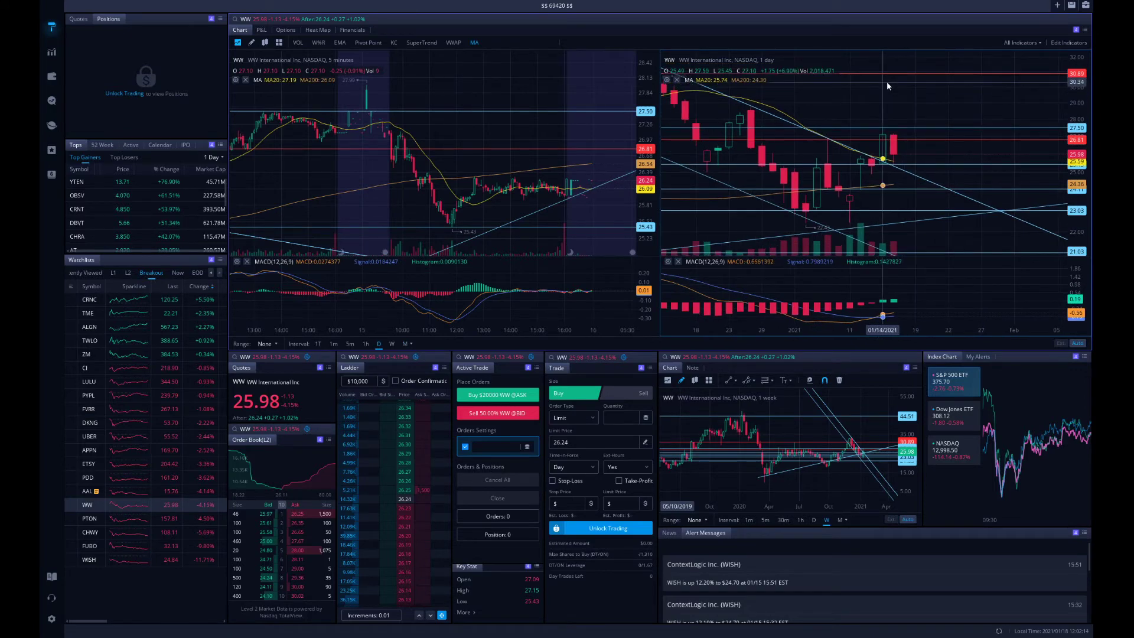
# Zoom WW's daily chart out to span roughly October 2020 through March 2021
pyautogui.scroll(-2, 887, 86)
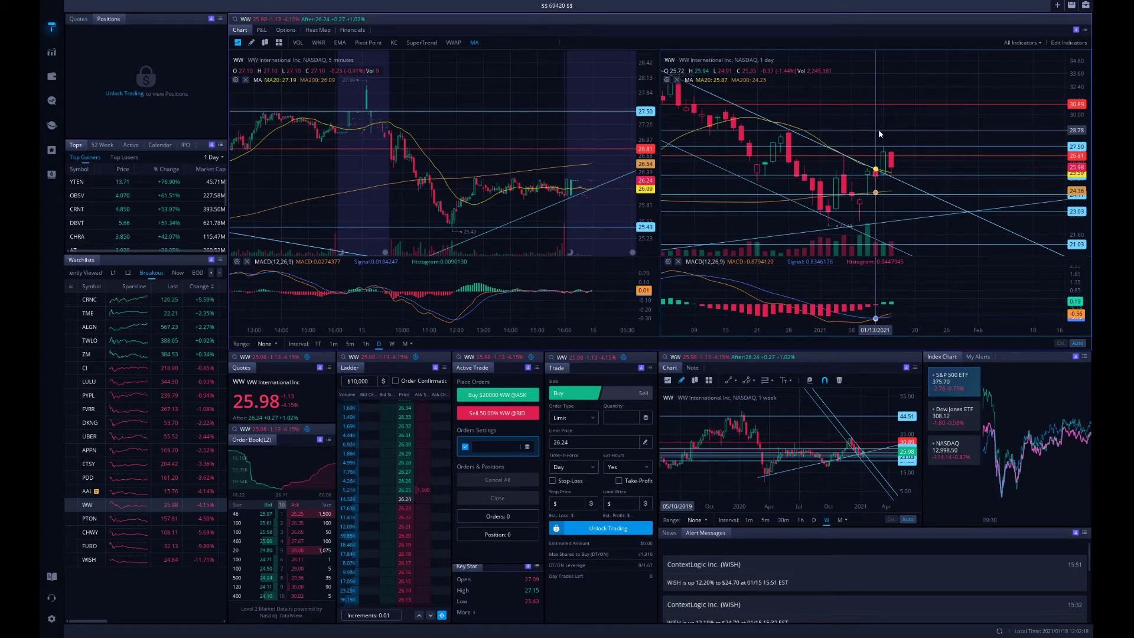
pyautogui.scroll(-4, 878, 129)
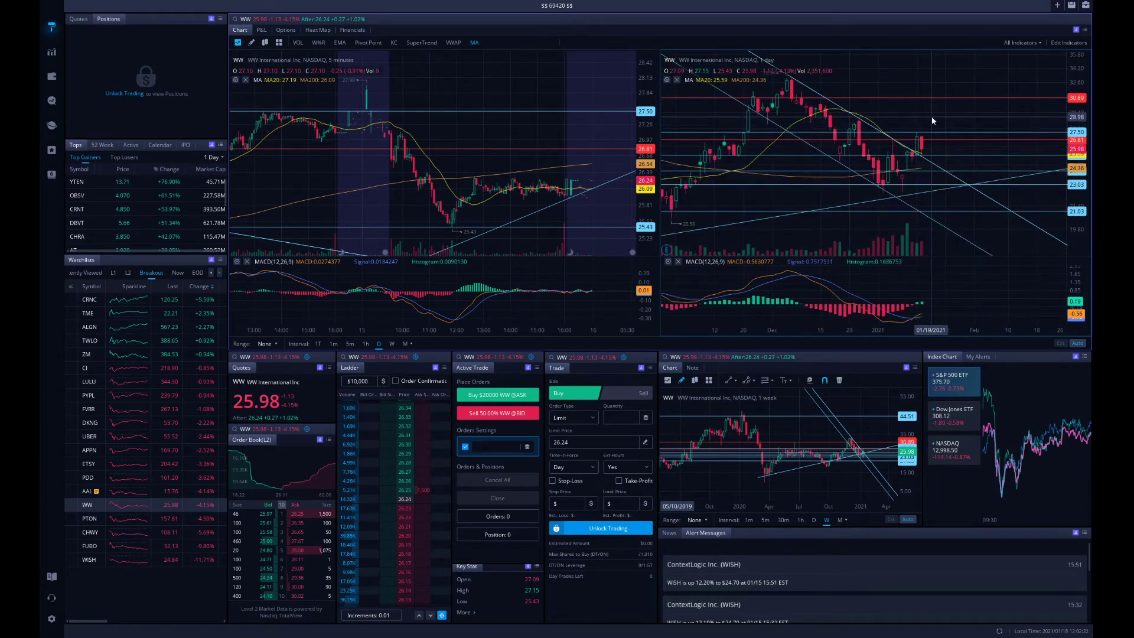
pyautogui.scroll(-2, 931, 116)
pyautogui.scroll(-2, 944, 122)
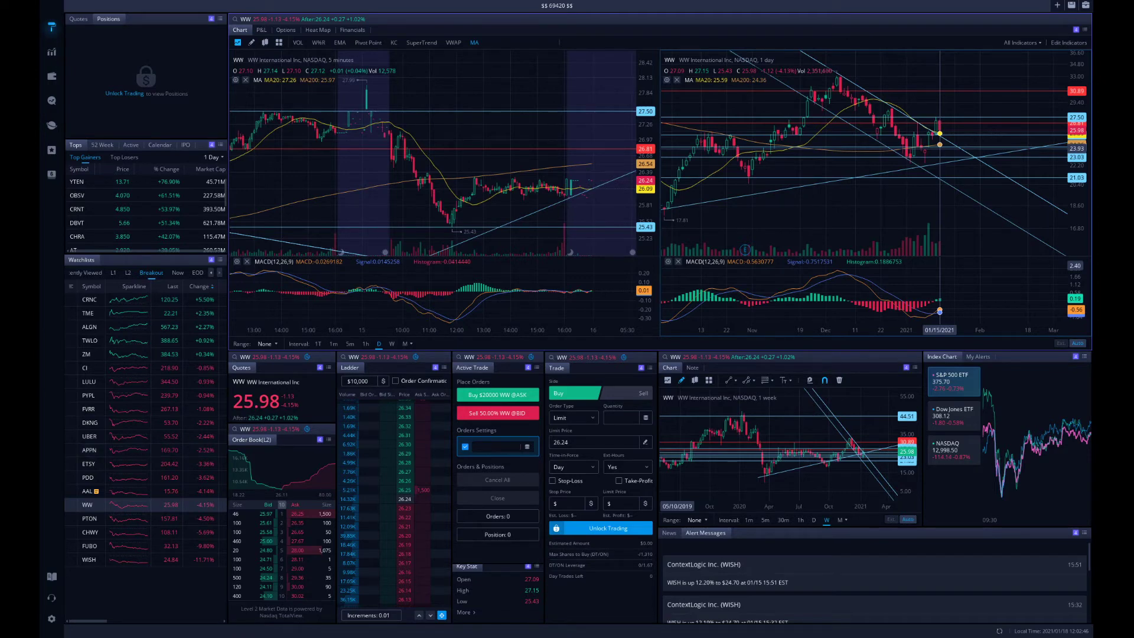
# Load DraftKings (DKNG) into the linked panels and pan its daily chart to earlier bars
pyautogui.click(104, 424)
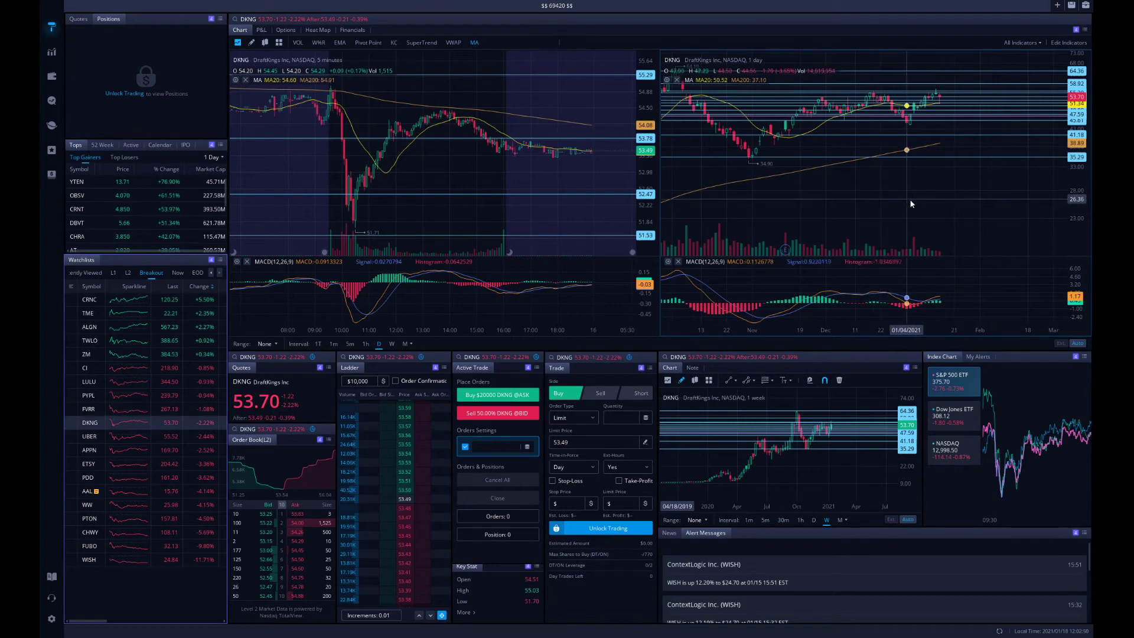
pyautogui.moveTo(936, 204); pyautogui.dragTo(923, 171)
pyautogui.scroll(3, 920, 165)
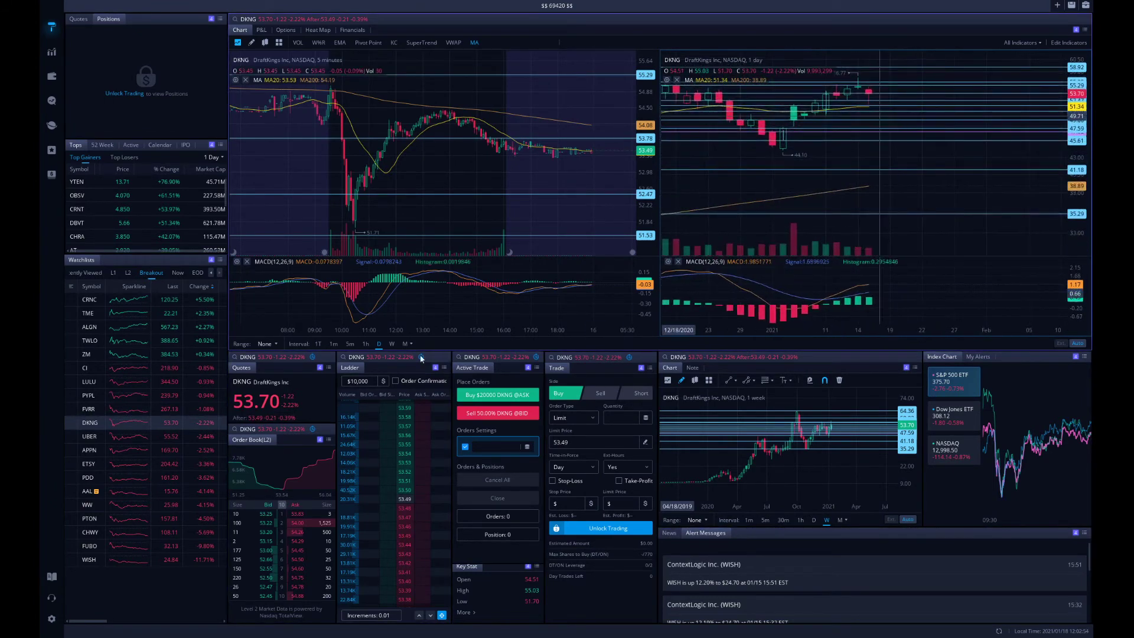
pyautogui.scroll(-1, 720, 243)
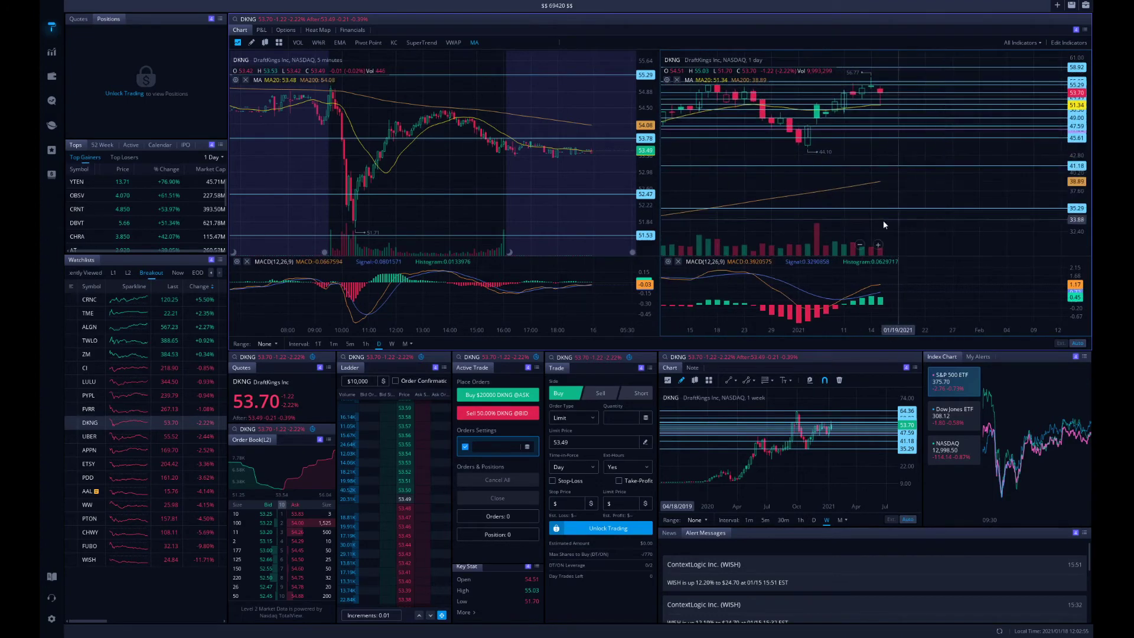
# Remove the moving-average overlay from daily DKNG and widen it back to September 2020
pyautogui.click(677, 80)
pyautogui.scroll(-3, 909, 94)
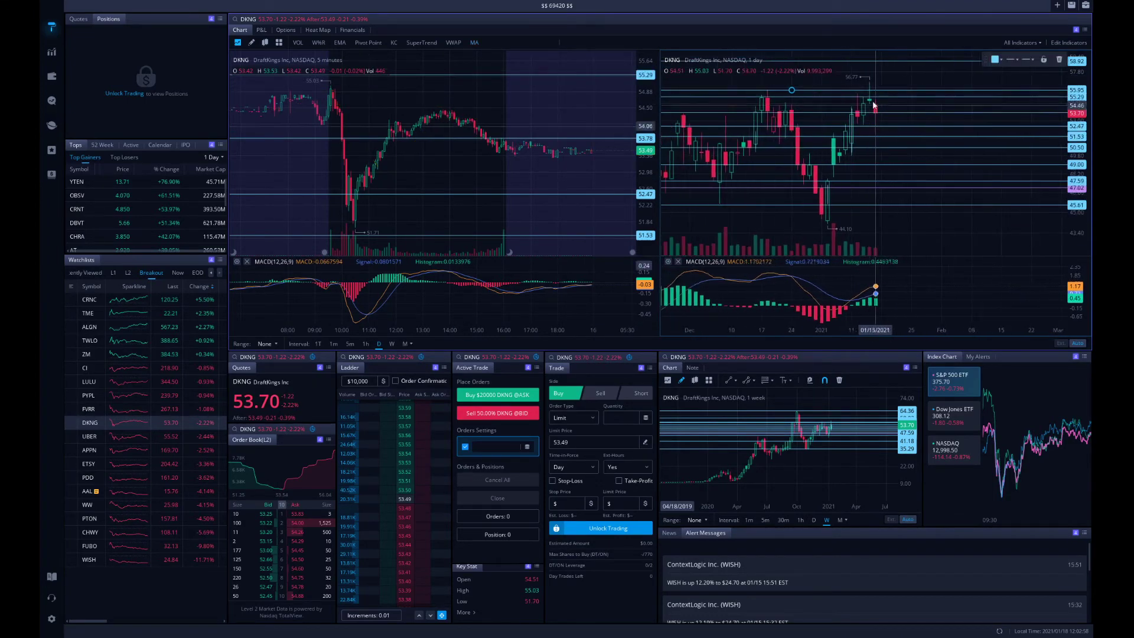
pyautogui.scroll(-5, 792, 104)
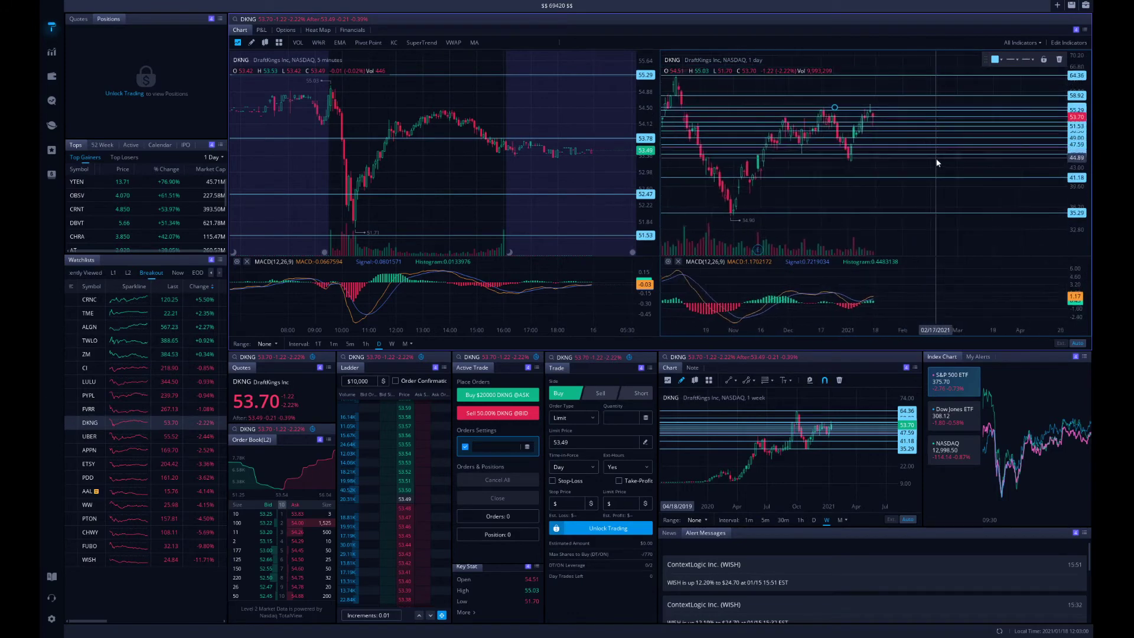
pyautogui.scroll(-1, 898, 169)
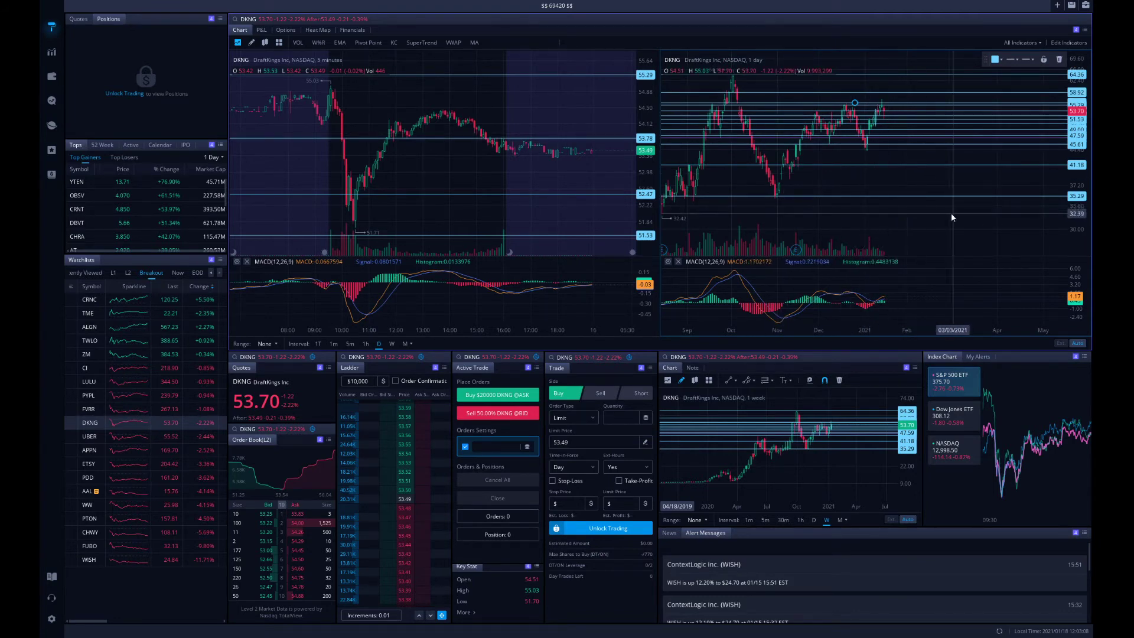
pyautogui.hscroll(-1, 925, 182)
pyautogui.scroll(2, 939, 180)
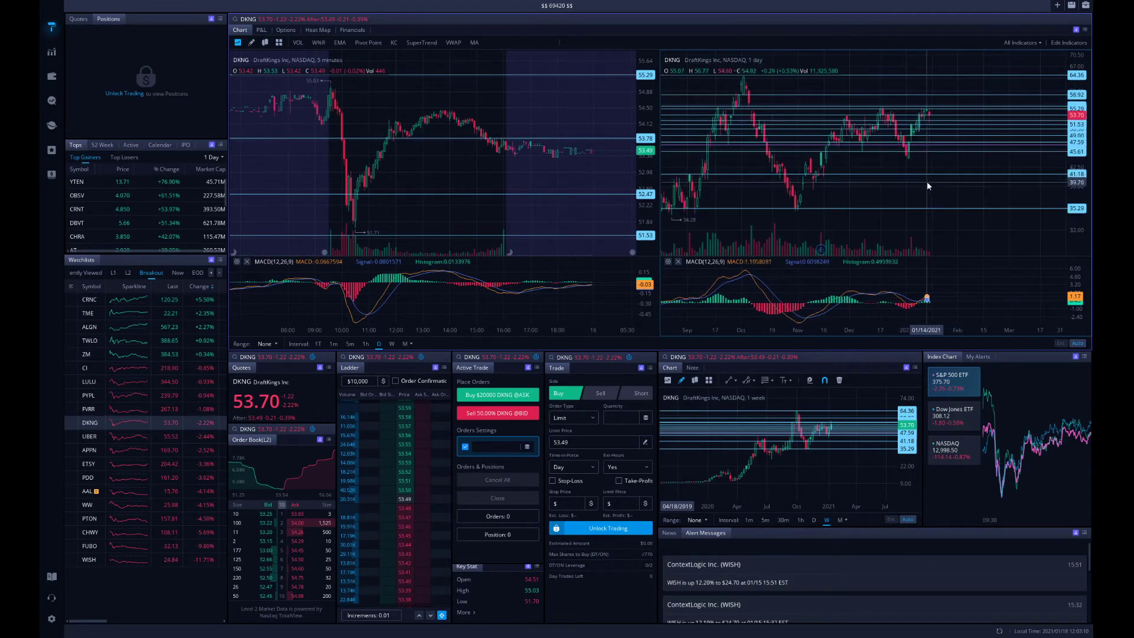
# Draw a trend line from DKNG's late-October daily low to above recent highs, then delete it
pyautogui.click(251, 43)
pyautogui.click(293, 43)
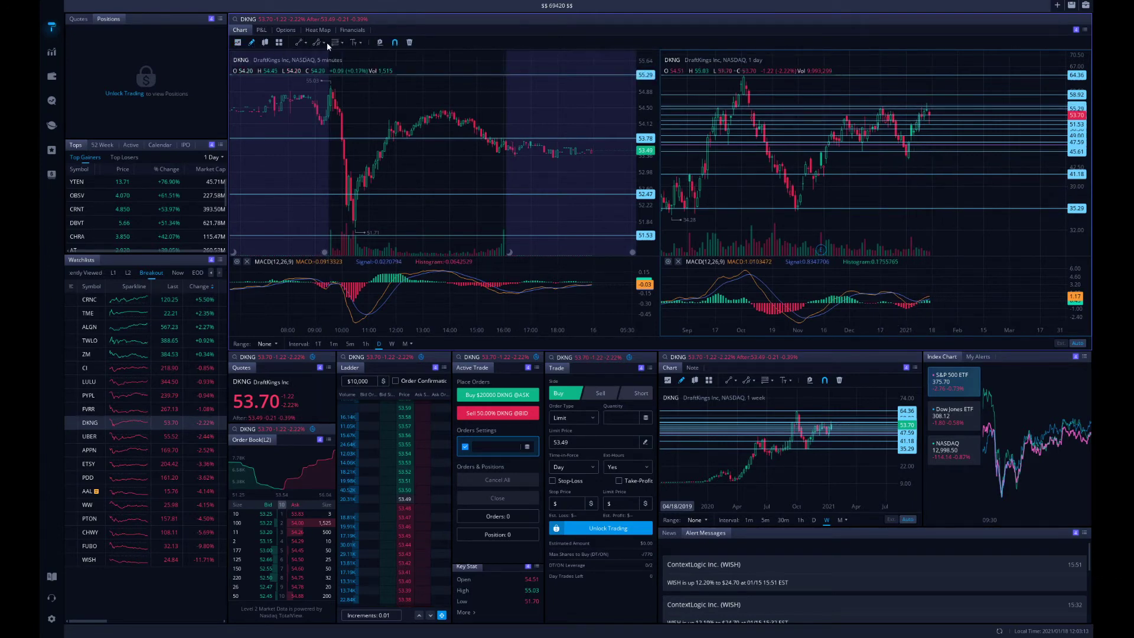
pyautogui.click(793, 212)
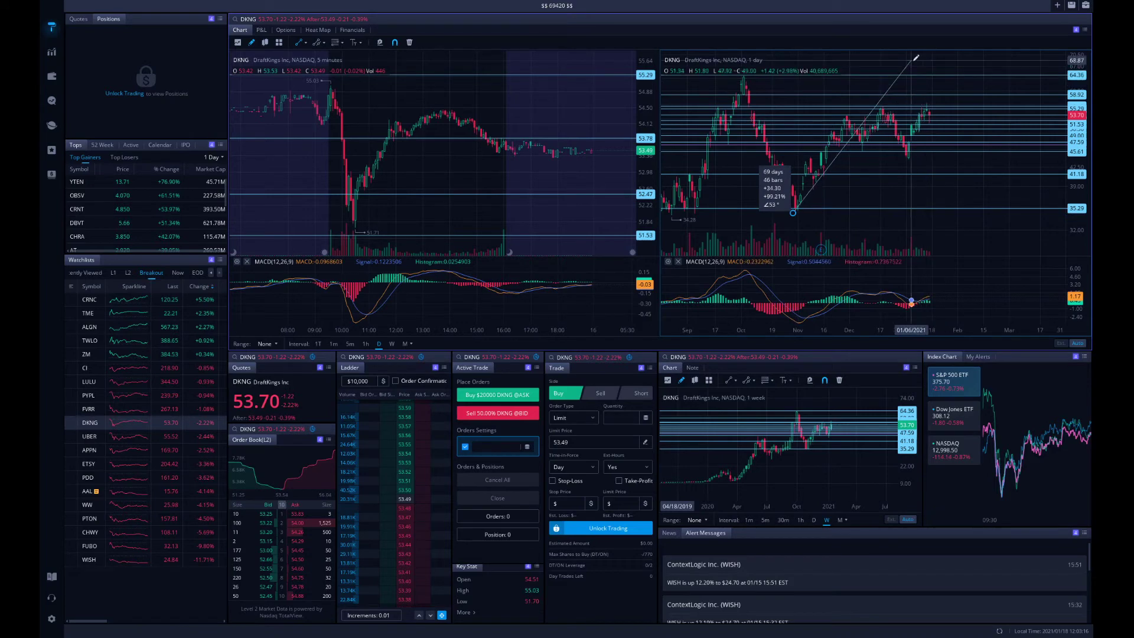
pyautogui.click(937, 68)
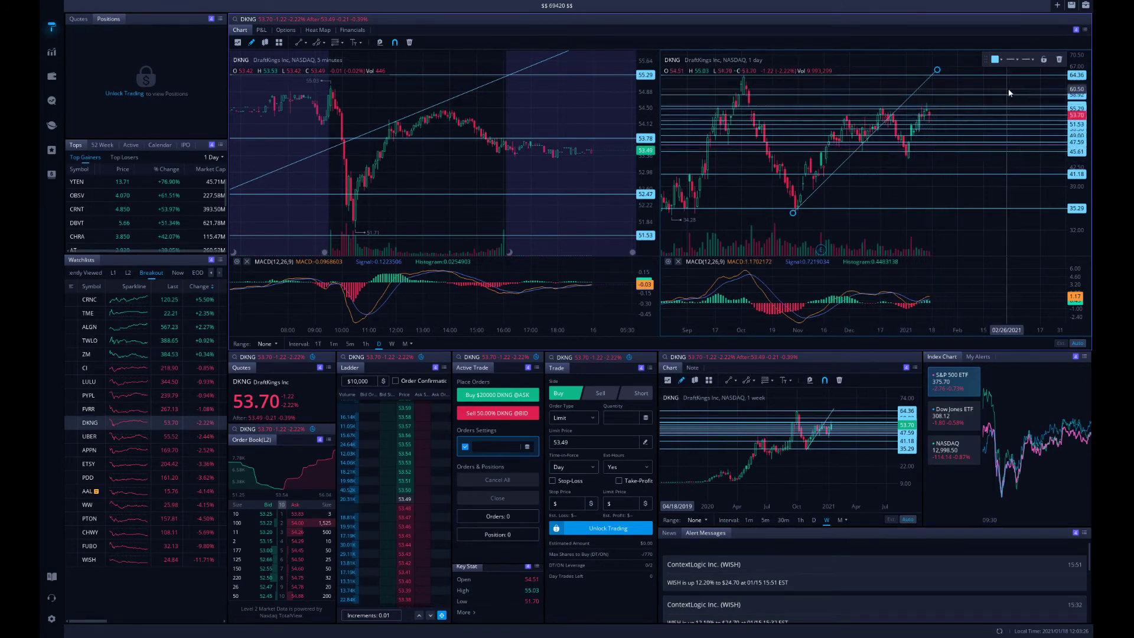
pyautogui.click(1059, 59)
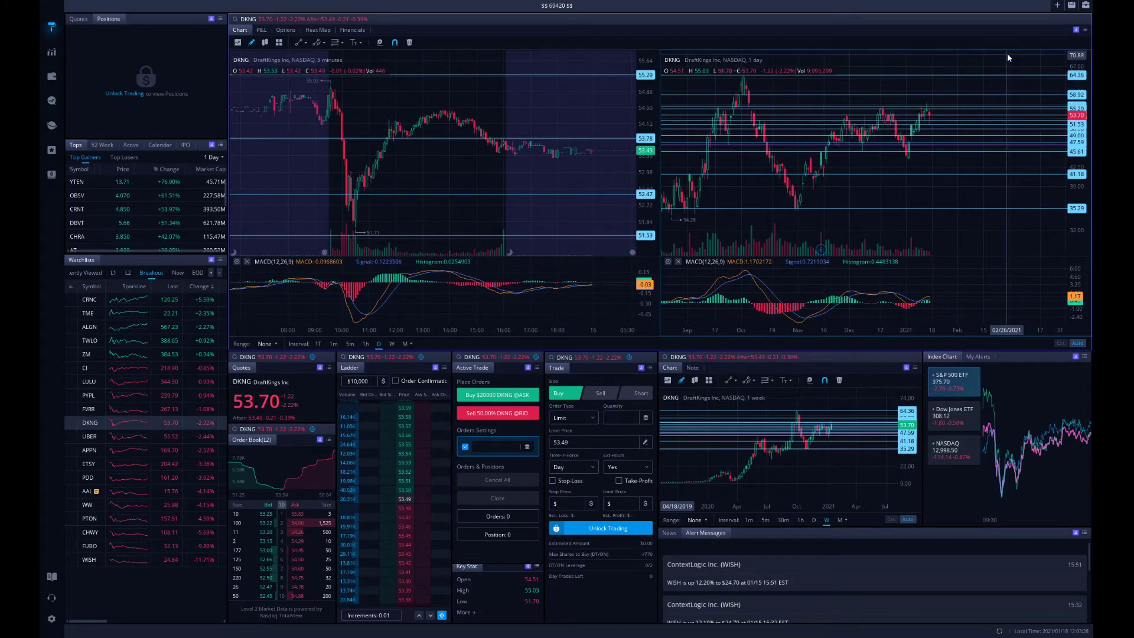
pyautogui.scroll(3, 934, 127)
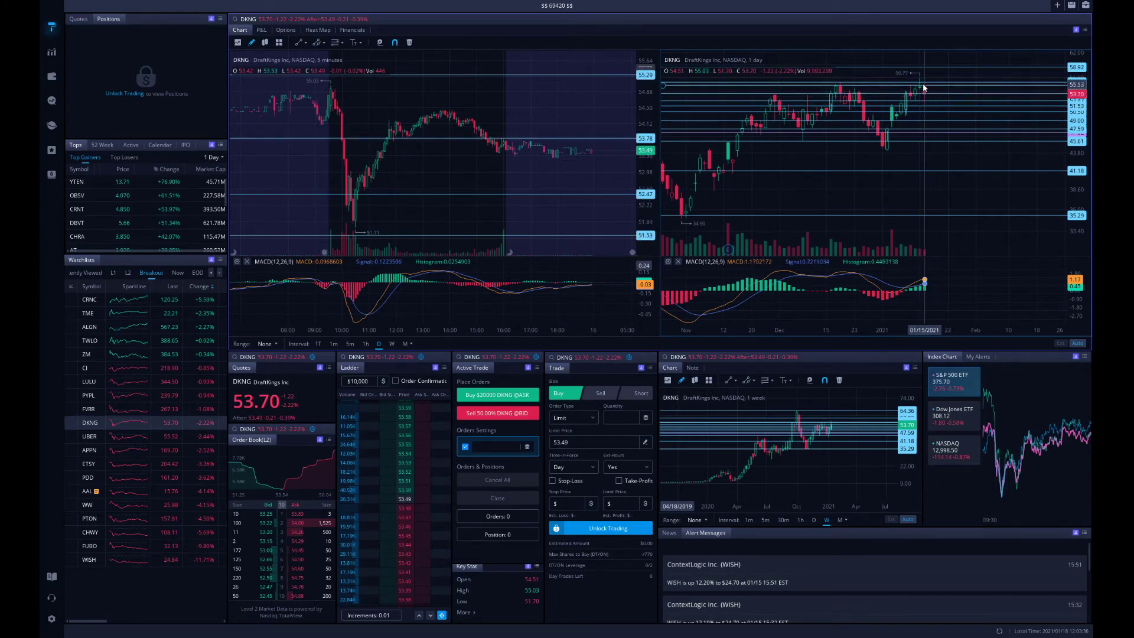
# Pan DKNG's 5-minute chart back past 01/13, then frame the full 01/14 session with its 56.77 spike
pyautogui.moveTo(550, 117); pyautogui.dragTo(601, 111)
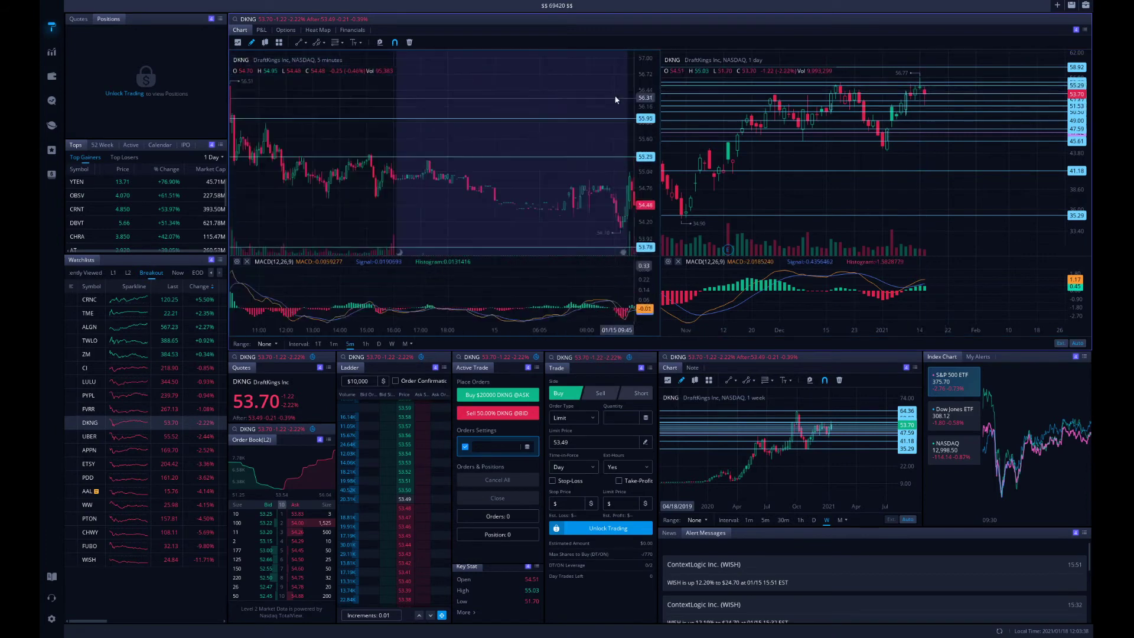
pyautogui.moveTo(309, 91); pyautogui.dragTo(420, 87)
pyautogui.moveTo(336, 87); pyautogui.dragTo(432, 104)
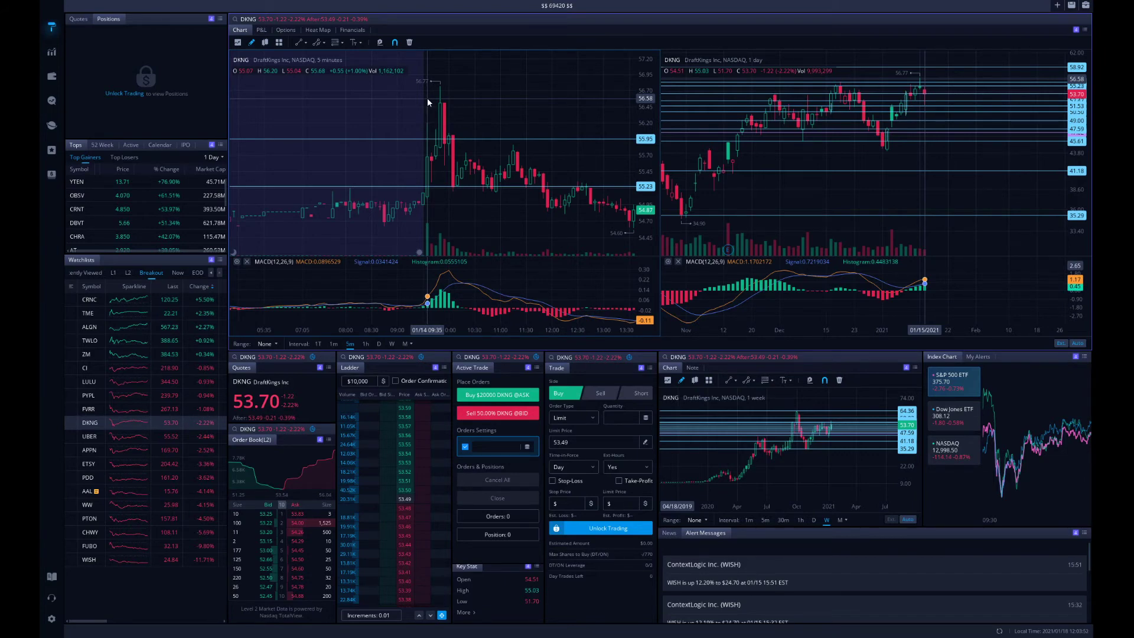
pyautogui.moveTo(938, 58); pyautogui.dragTo(989, 79)
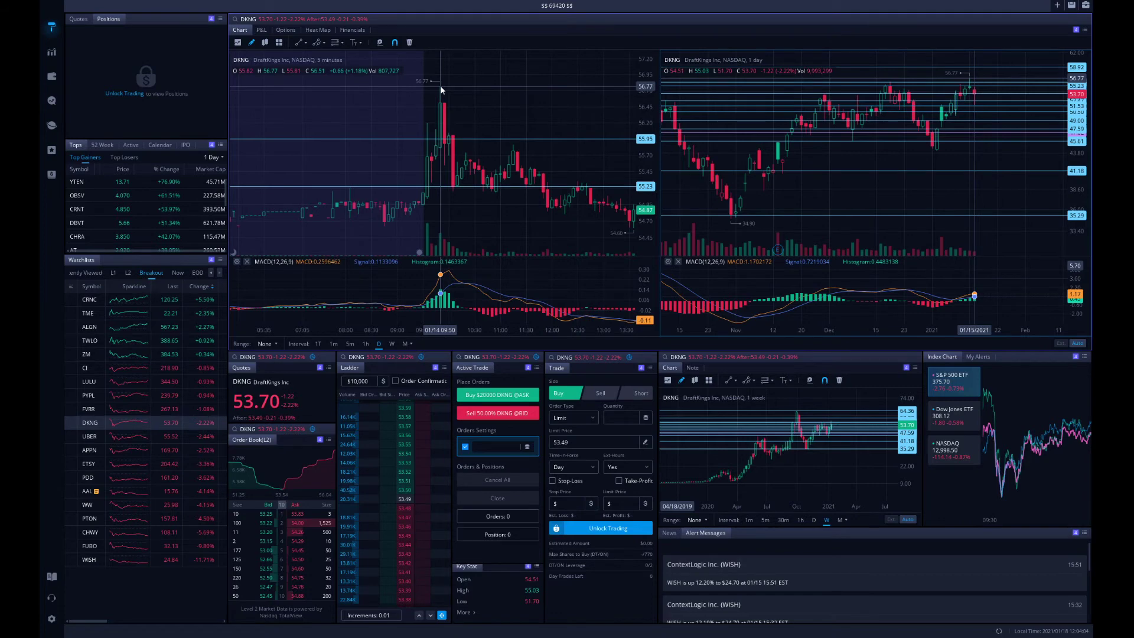
pyautogui.moveTo(519, 98); pyautogui.dragTo(395, 97)
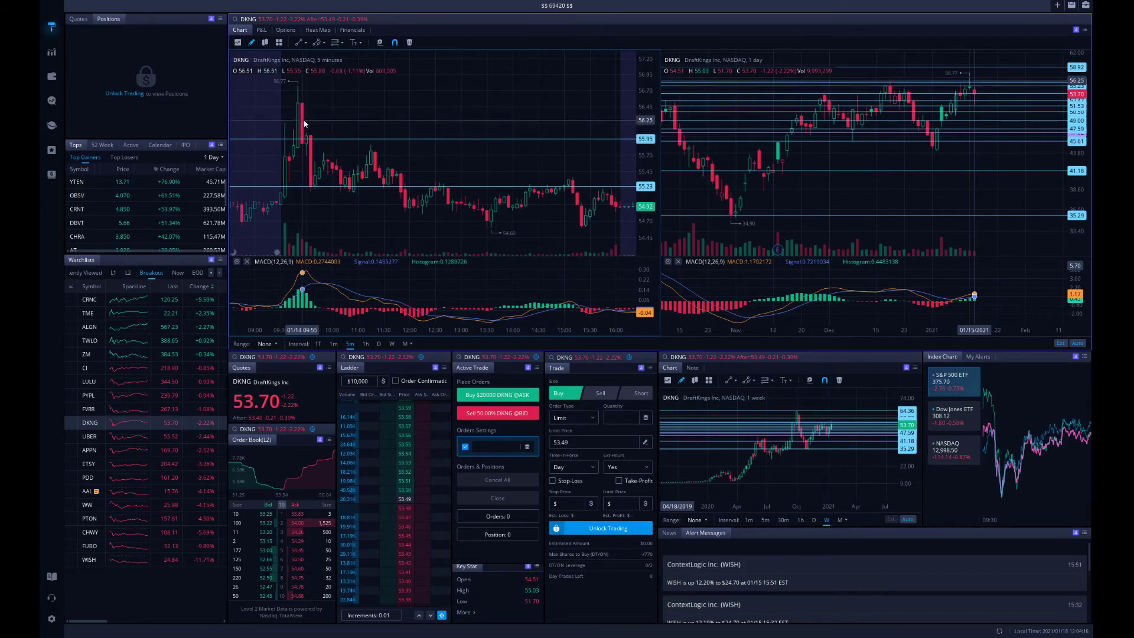
pyautogui.scroll(-3, 359, 114)
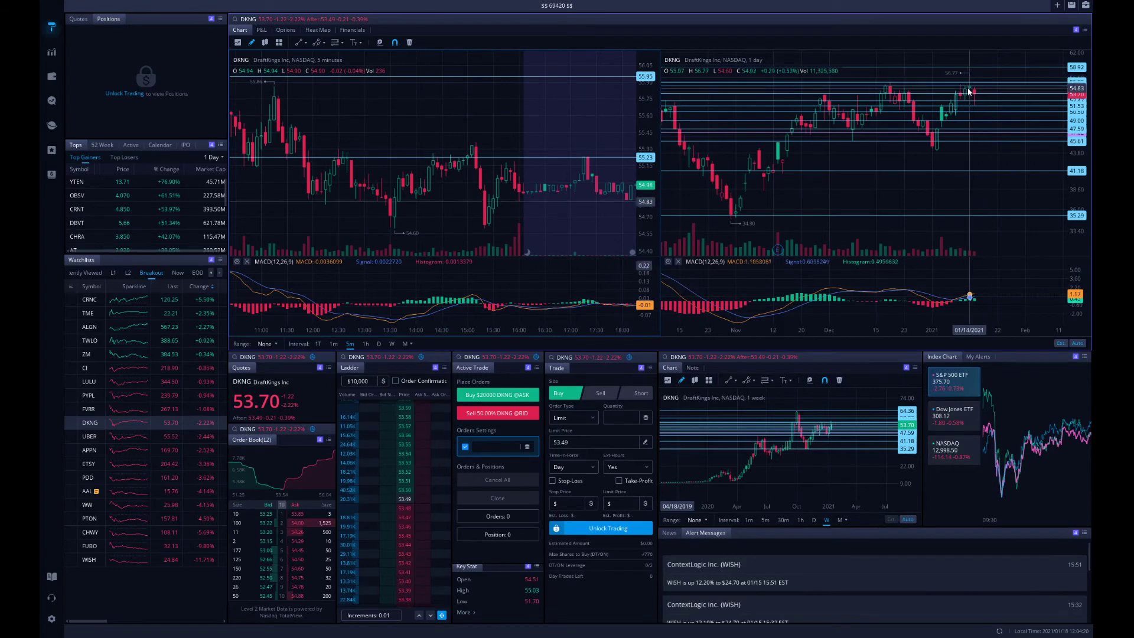
# Move DKNG's 5-minute chart forward to the latest session, spanning 09:00 to 18:00
pyautogui.scroll(-1, 505, 111)
pyautogui.scroll(2, 983, 79)
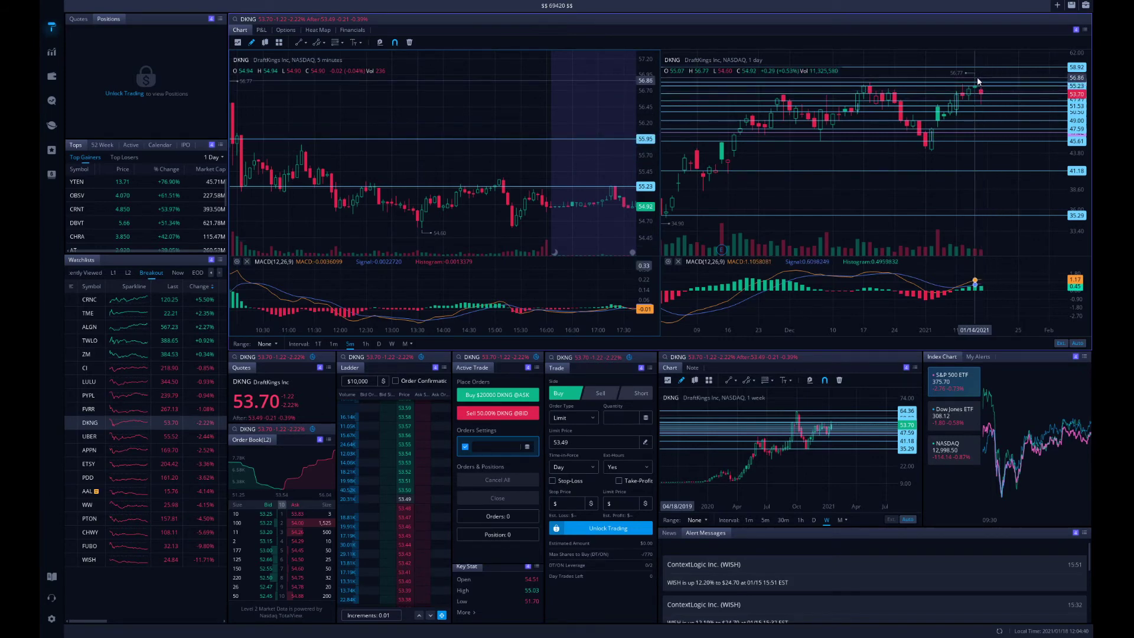
pyautogui.moveTo(588, 98); pyautogui.dragTo(272, 119)
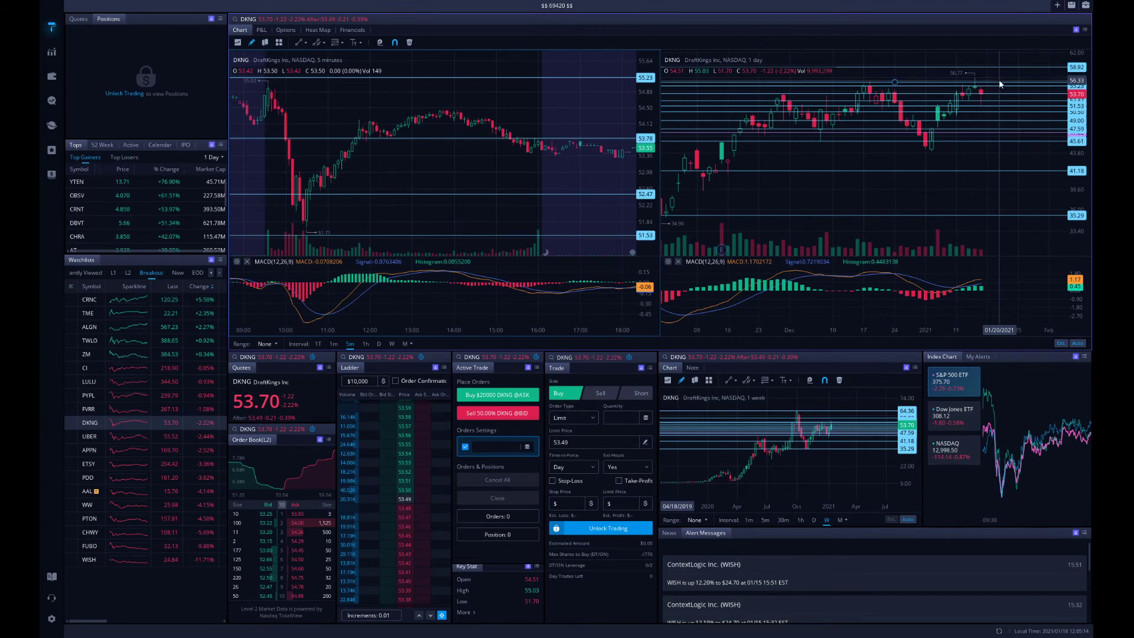
# Zoom DKNG's daily chart out to November 2020 and shift it left, leaving space after the last bar
pyautogui.scroll(-1, 981, 111)
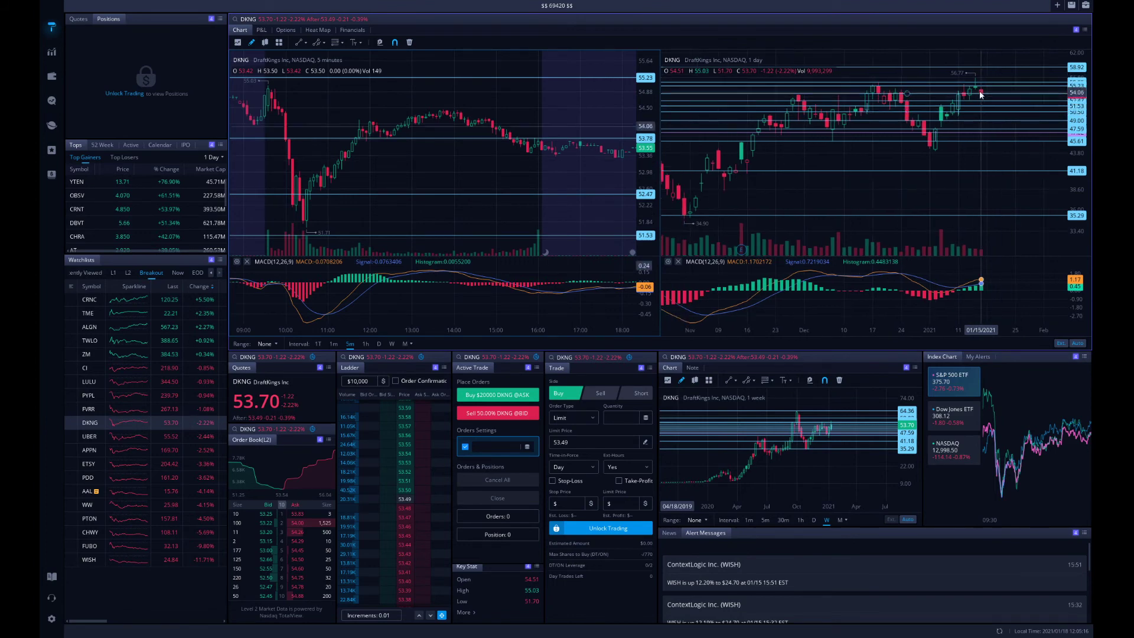
pyautogui.scroll(-1, 983, 74)
pyautogui.scroll(-1, 984, 72)
pyautogui.moveTo(983, 72); pyautogui.dragTo(908, 79)
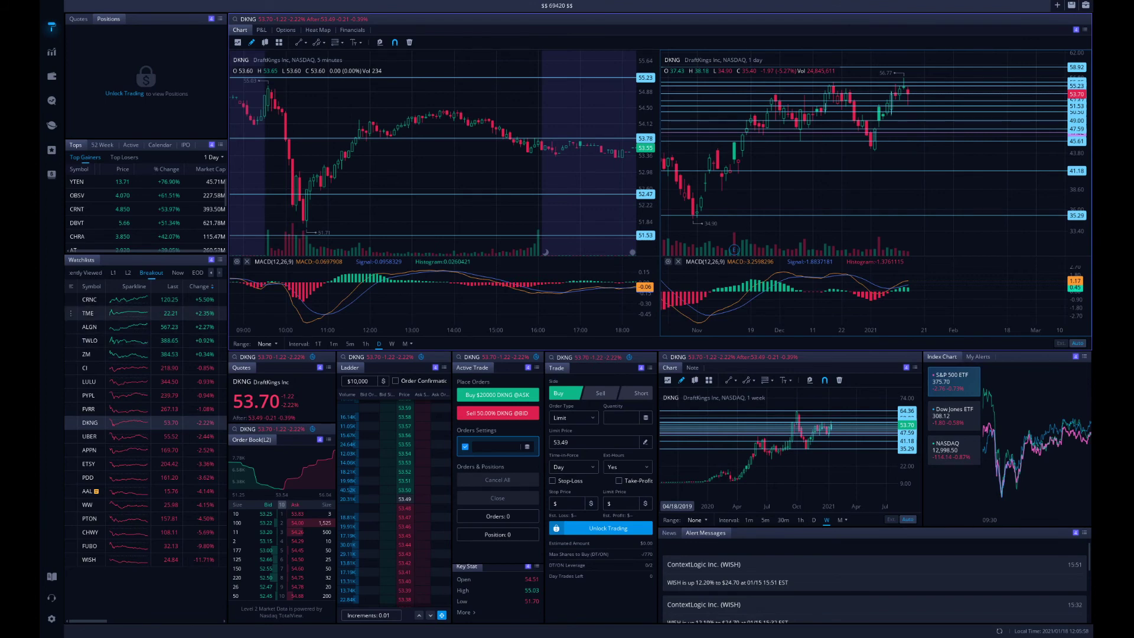
# Flip the linked panels through CRNC and LULU, marking a 322.31 level on LULU's daily chart
pyautogui.click(144, 301)
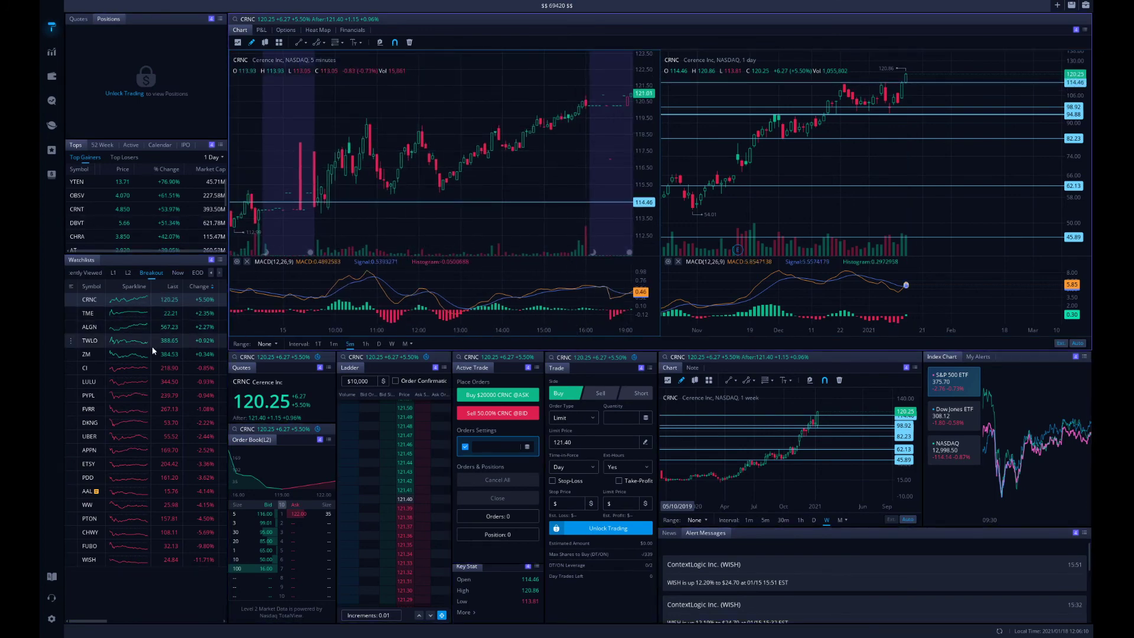
pyautogui.click(136, 380)
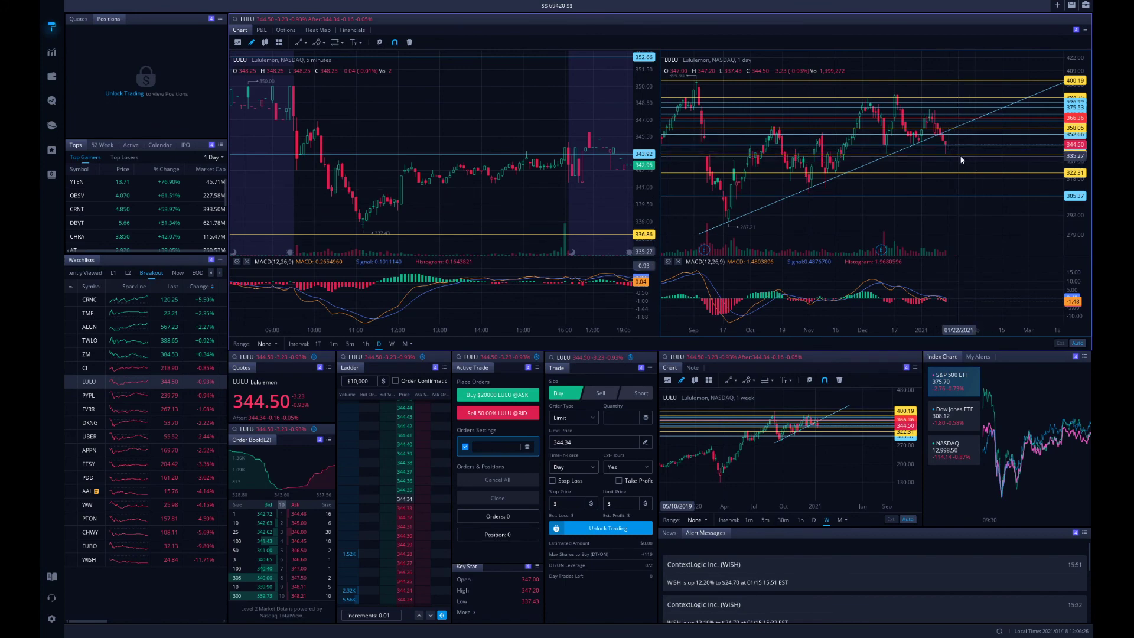
pyautogui.click(1027, 174)
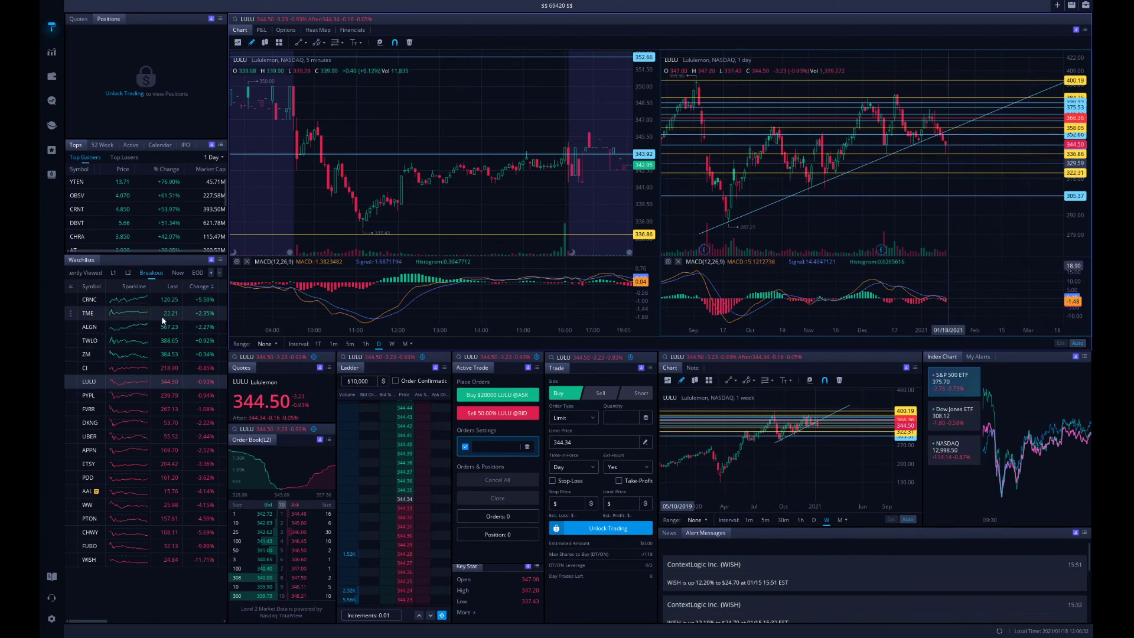
pyautogui.click(147, 299)
pyautogui.click(131, 378)
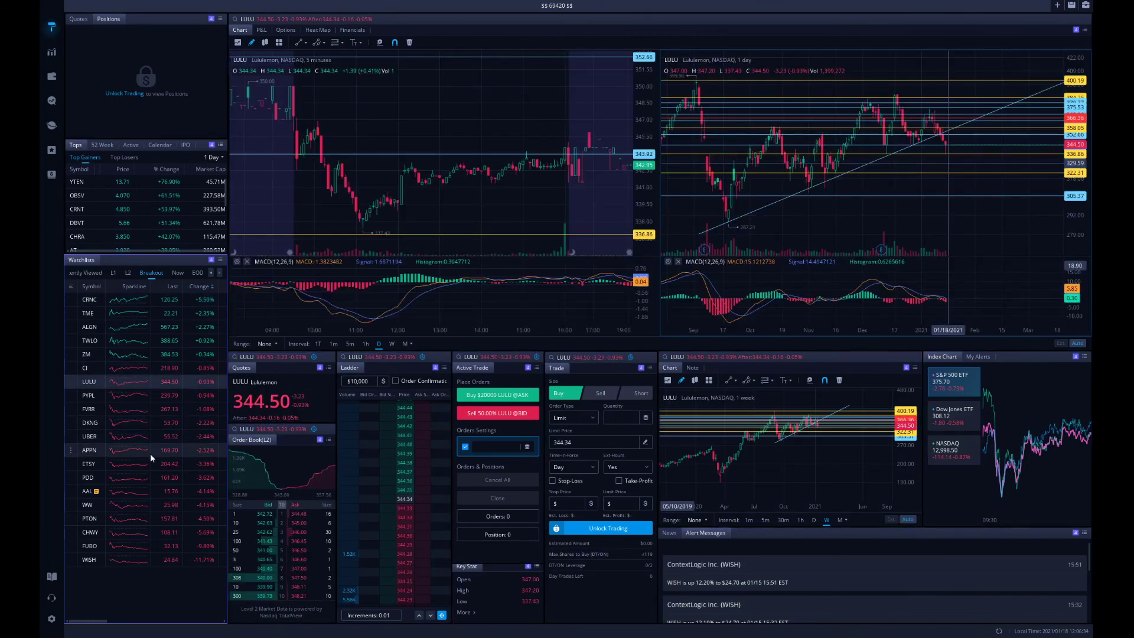
# Switch the linked panels to AAL, then load Spirit Airlines (SAVE) from the symbol search
pyautogui.click(119, 487)
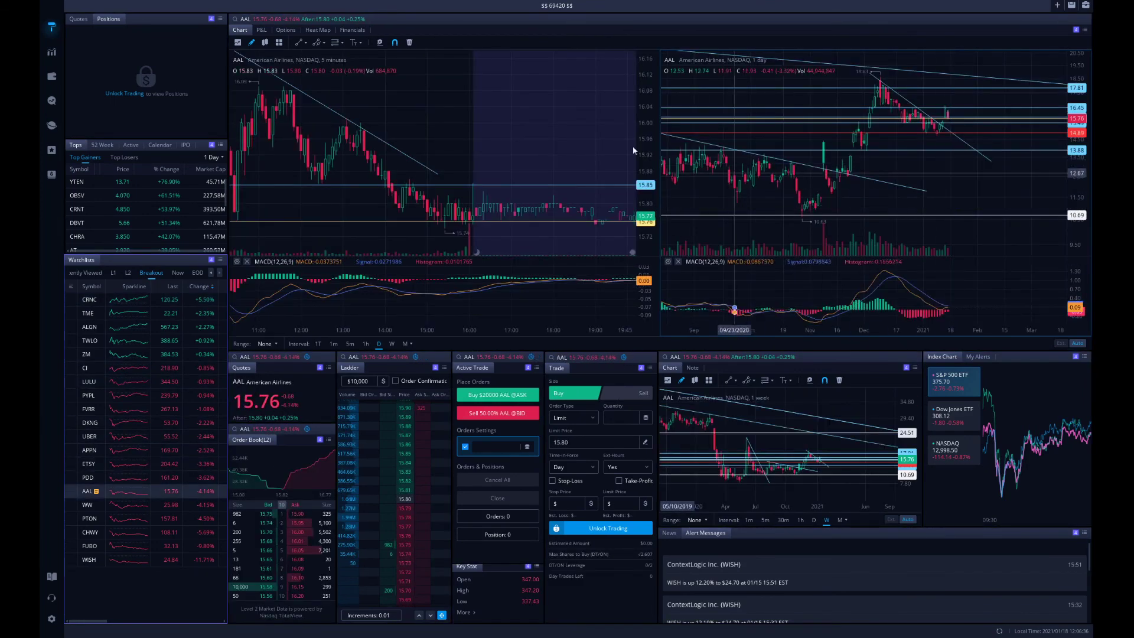
pyautogui.click(243, 60)
pyautogui.press('BackSpace')
pyautogui.press('Return')
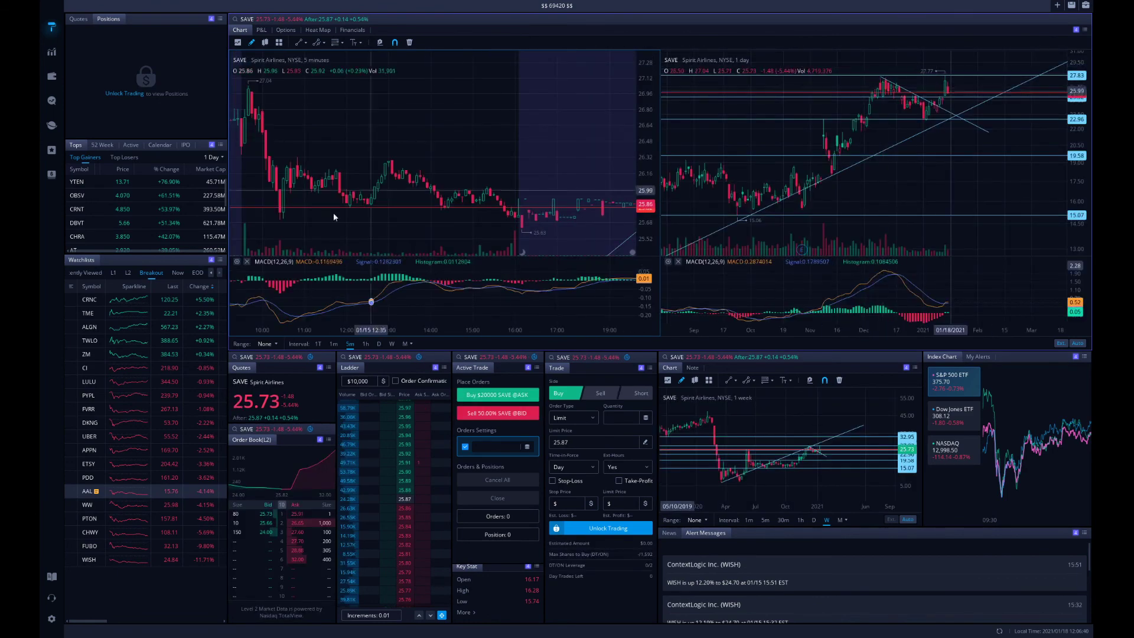
# Load WW from the watchlist, then search 'dkng' to bring DraftKings back across all panels
pyautogui.click(122, 507)
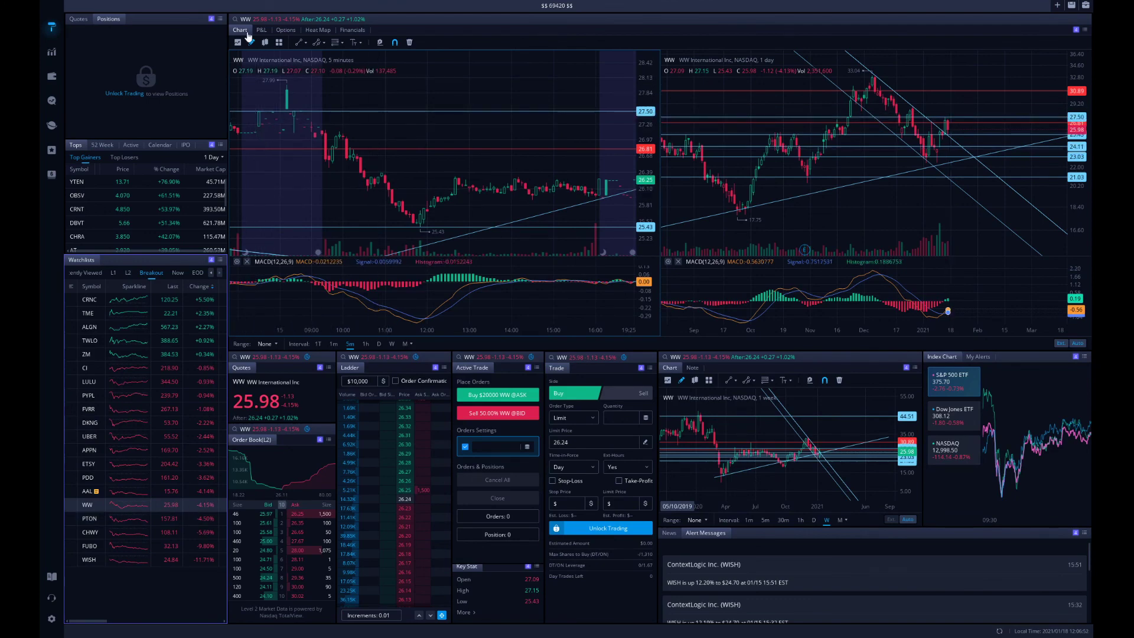
pyautogui.click(239, 59)
pyautogui.write('dkng')
pyautogui.press('Return')
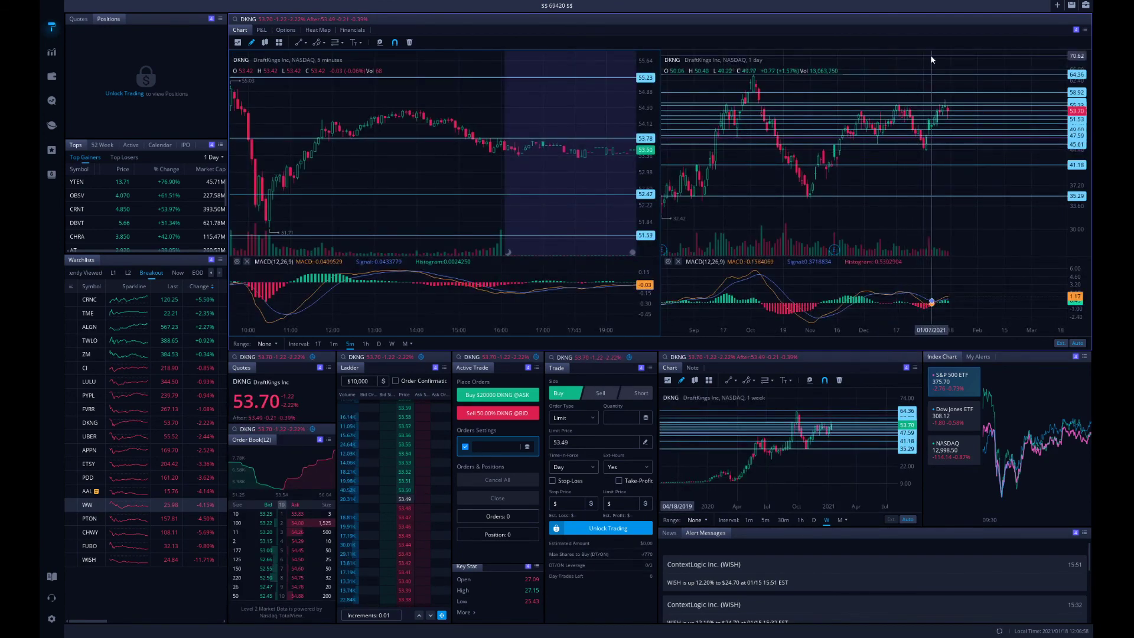
# Zoom DKNG's daily chart in to about November 2020 through mid-February 2021
pyautogui.scroll(1, 955, 112)
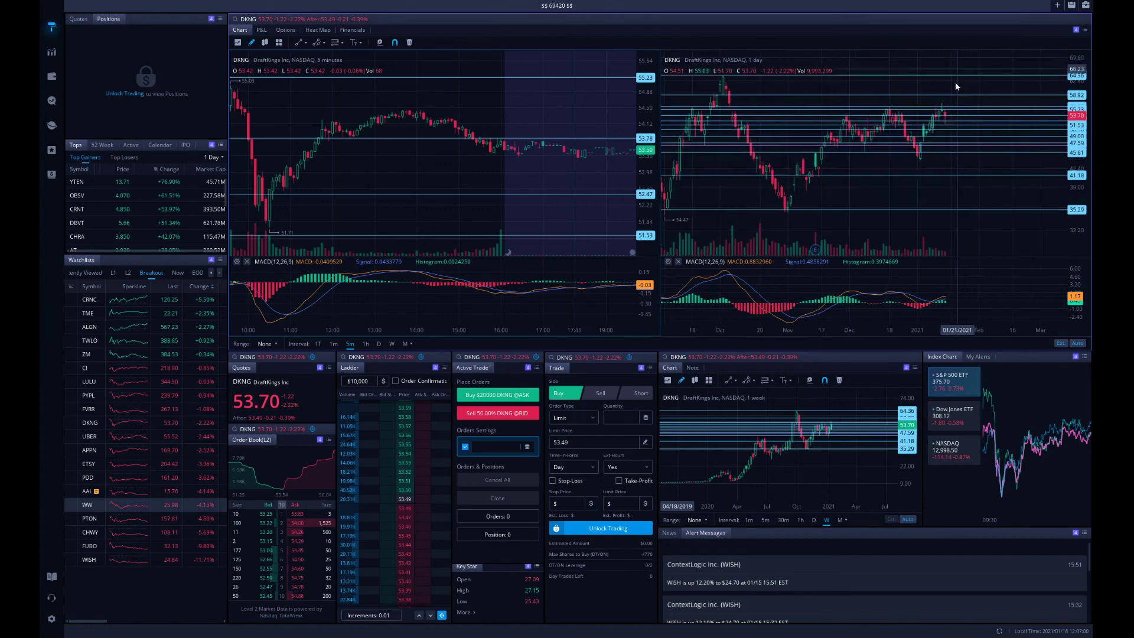
pyautogui.scroll(2, 955, 117)
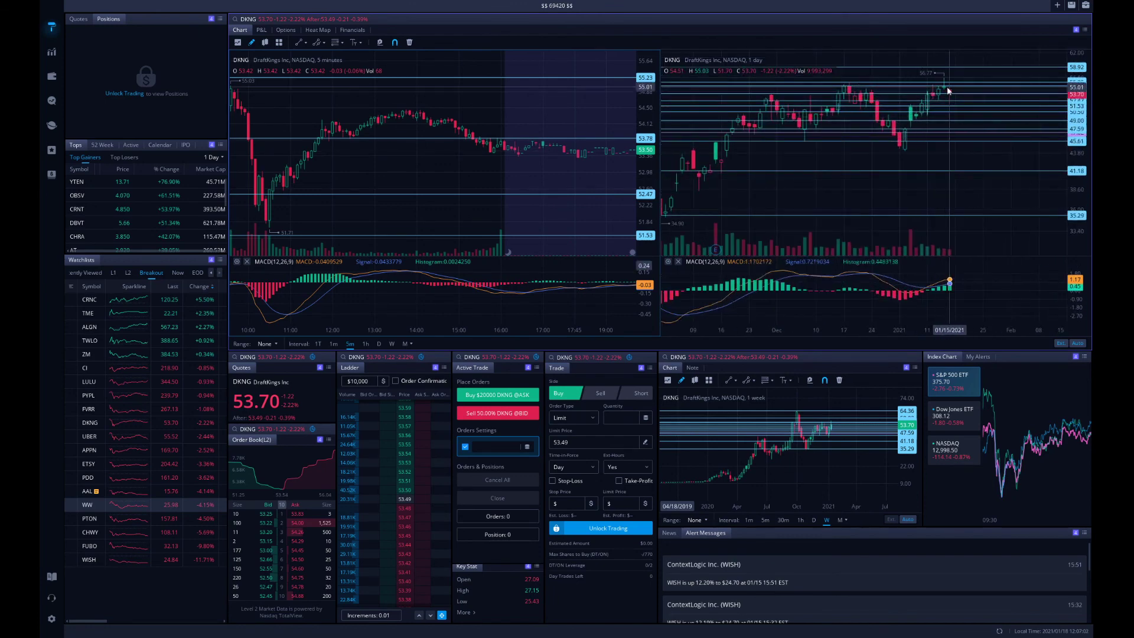